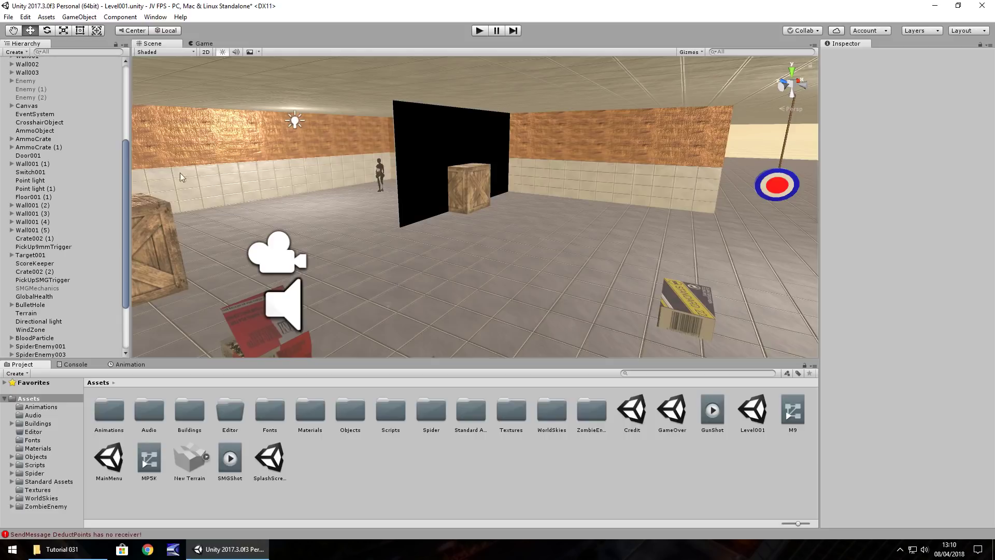
Step: Add a UI panel to the Canvas and rename it PauseMenu
{"action": "left_click", "coordinate": [82, 17]}
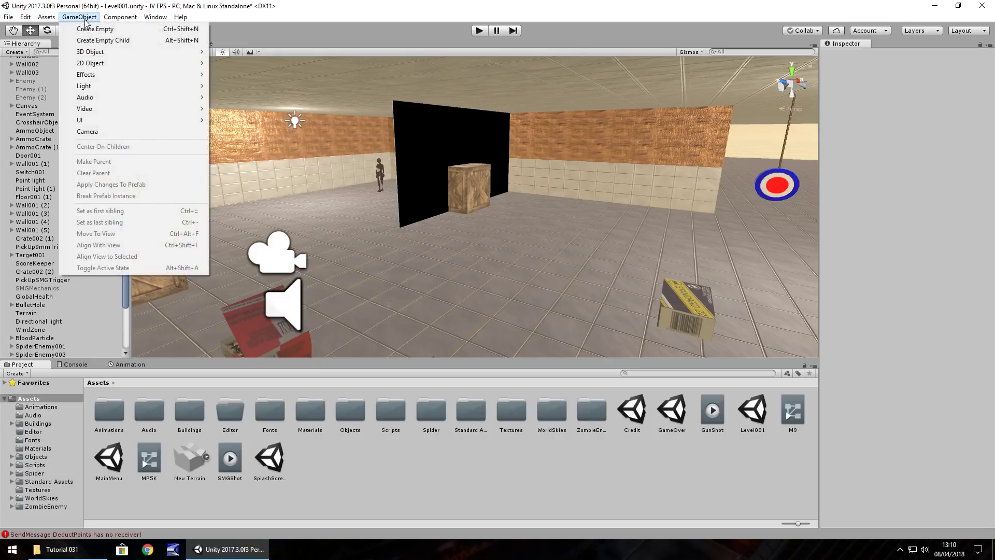
{"action": "mouse_move", "coordinate": [100, 120]}
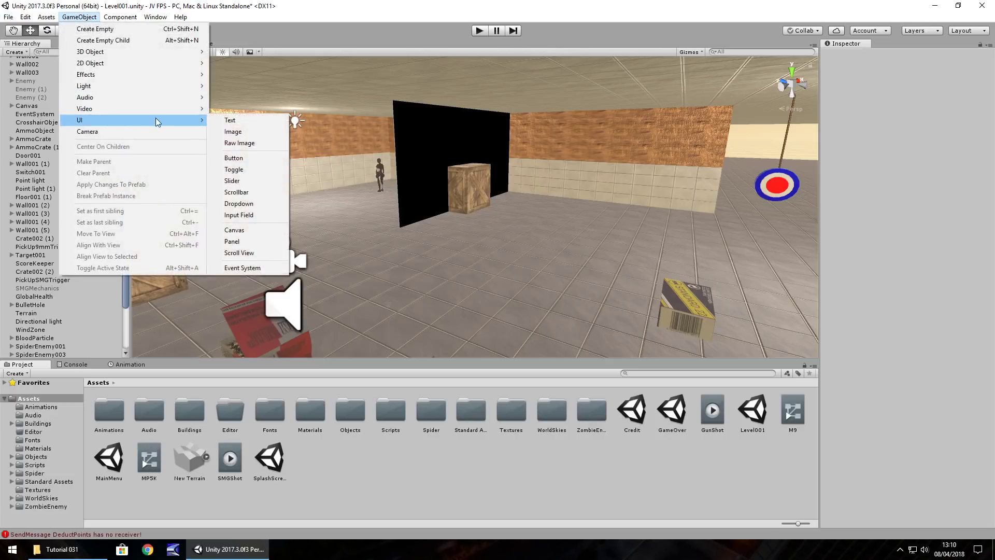
{"action": "left_click", "coordinate": [232, 241]}
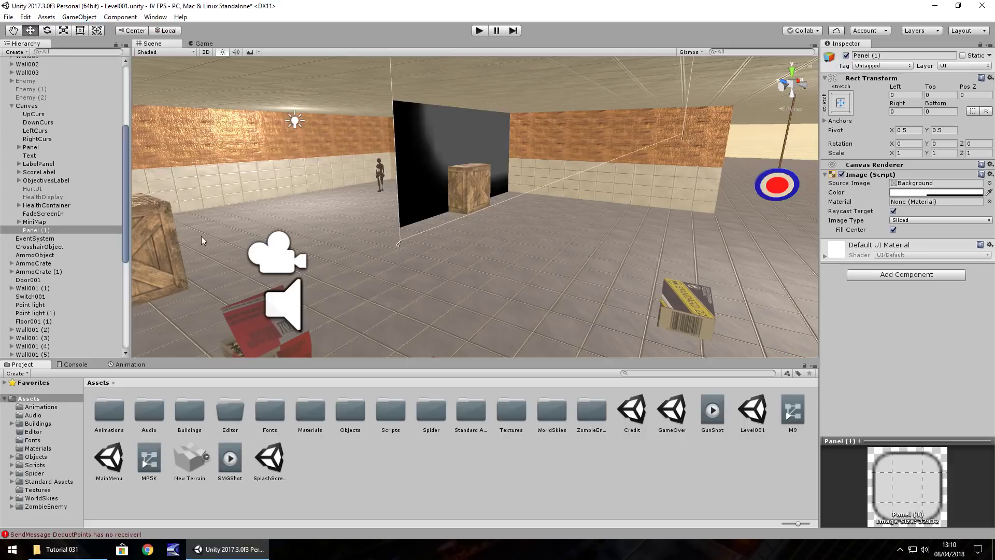
{"action": "right_click", "coordinate": [43, 232]}
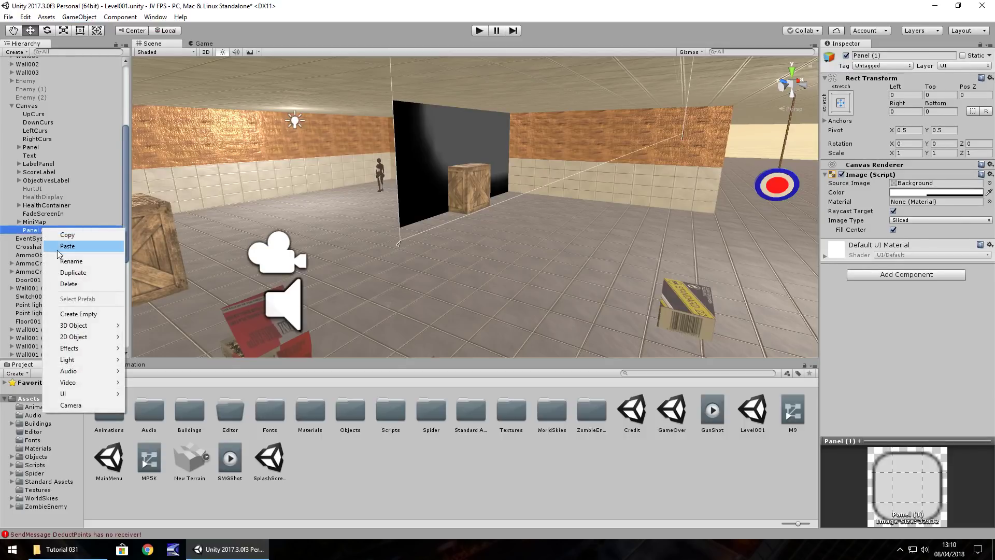
{"action": "left_click", "coordinate": [69, 258]}
{"action": "type", "text": "PauseMenu"}
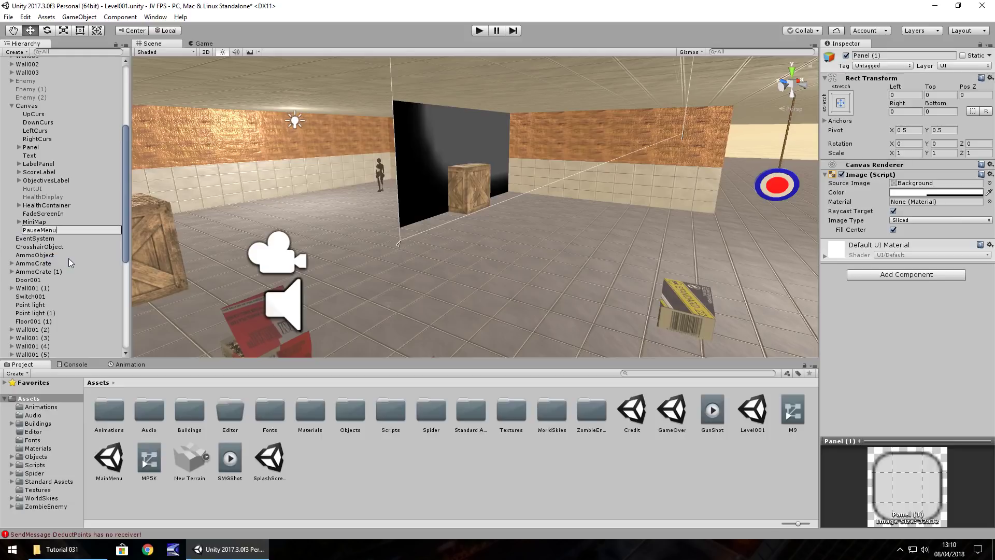
{"action": "key", "text": "Return"}
Step: Frame the PauseMenu panel in the scene view and run the game briefly to check how it covers the screen
{"action": "double_click", "coordinate": [39, 232]}
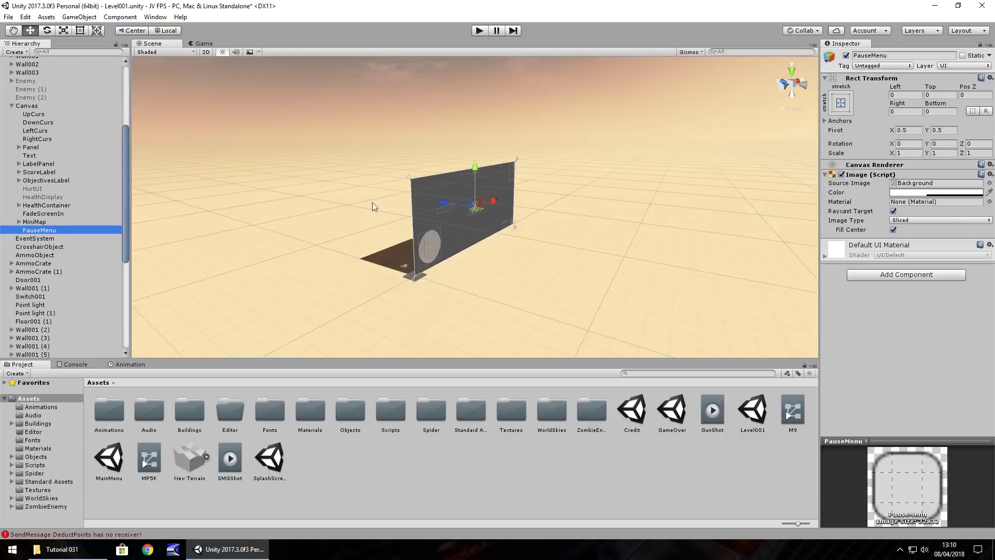
{"action": "right_click_drag", "start_coordinate": [280, 172], "coordinate": [232, 191]}
{"action": "middle_click_drag", "start_coordinate": [232, 191], "coordinate": [499, 207]}
{"action": "right_click_drag", "start_coordinate": [499, 207], "coordinate": [590, 195]}
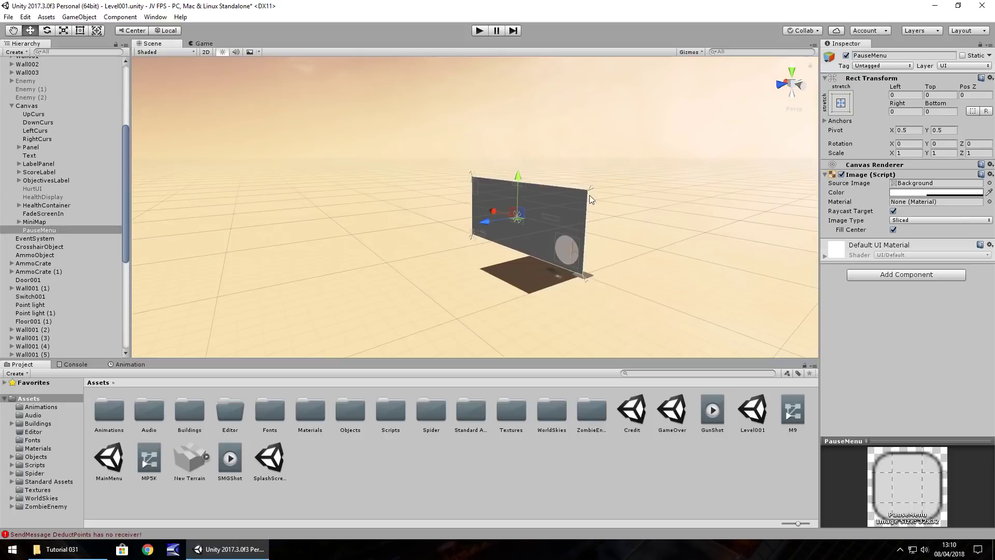
{"action": "left_click", "coordinate": [480, 30]}
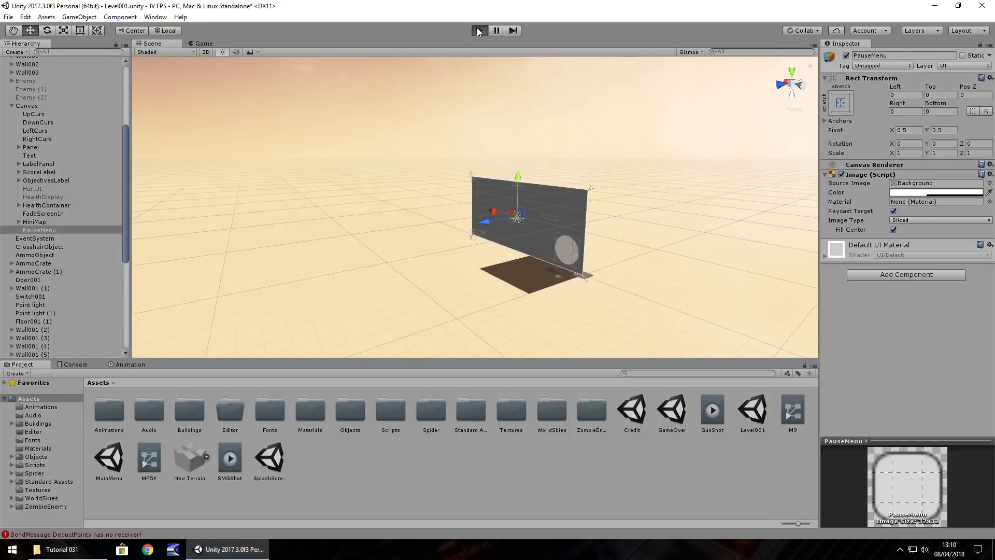
{"action": "key", "text": "ctrl+p"}
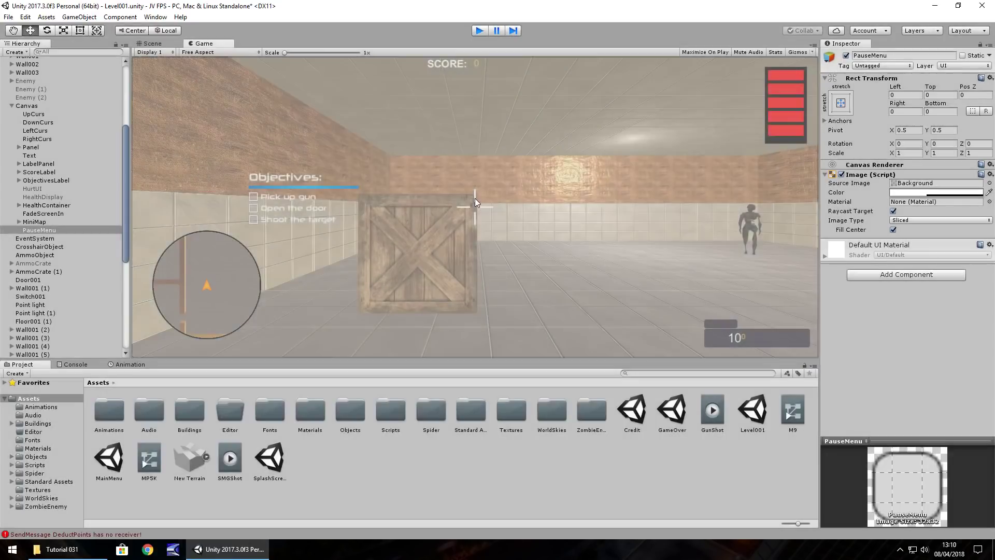
{"action": "middle_click_drag", "start_coordinate": [444, 237], "coordinate": [506, 211]}
{"action": "left_click_drag", "start_coordinate": [505, 211], "coordinate": [497, 131], "text": "alt"}
{"action": "key", "text": "f"}
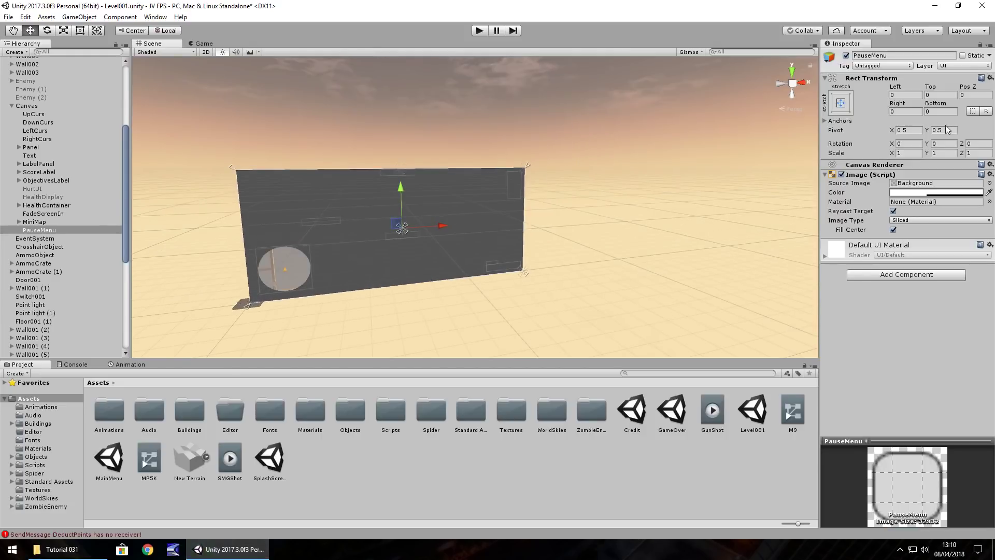
Step: Anchor the PauseMenu panel at middle center and resize it to 200 wide by 300 high, checking it in play mode
{"action": "left_click", "coordinate": [841, 102]}
{"action": "left_click", "coordinate": [899, 206]}
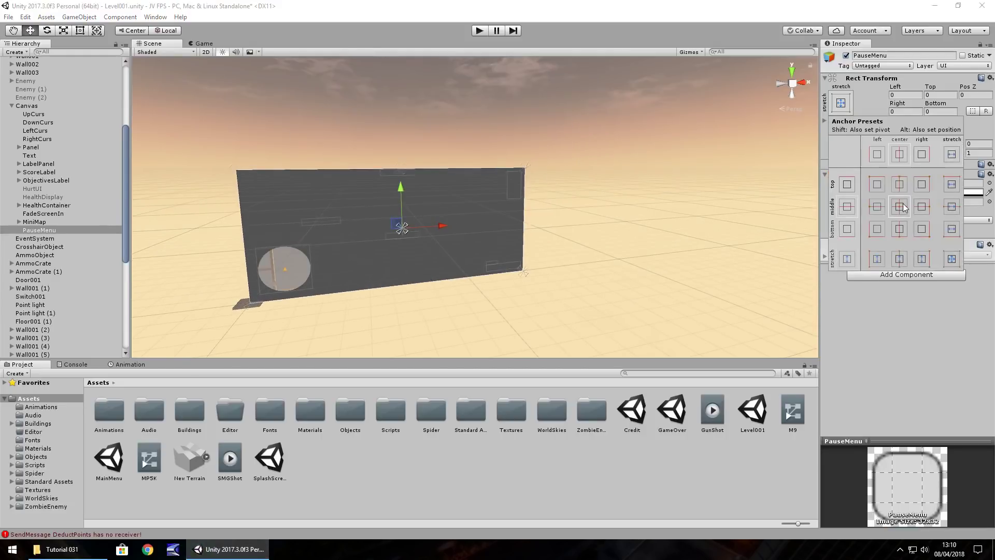
{"action": "left_click", "coordinate": [906, 111]}
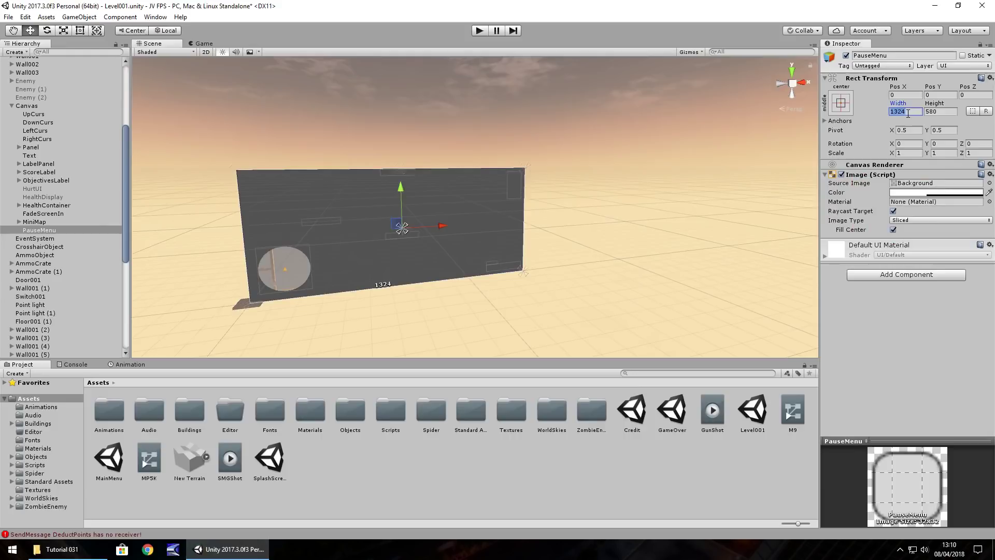
{"action": "type", "text": "200"}
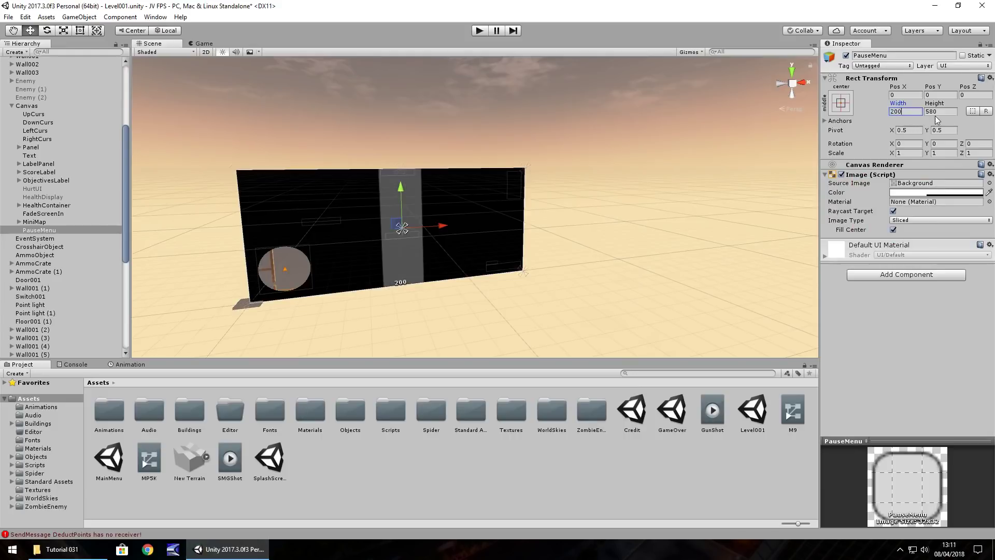
{"action": "left_click", "coordinate": [947, 113]}
{"action": "type", "text": "300"}
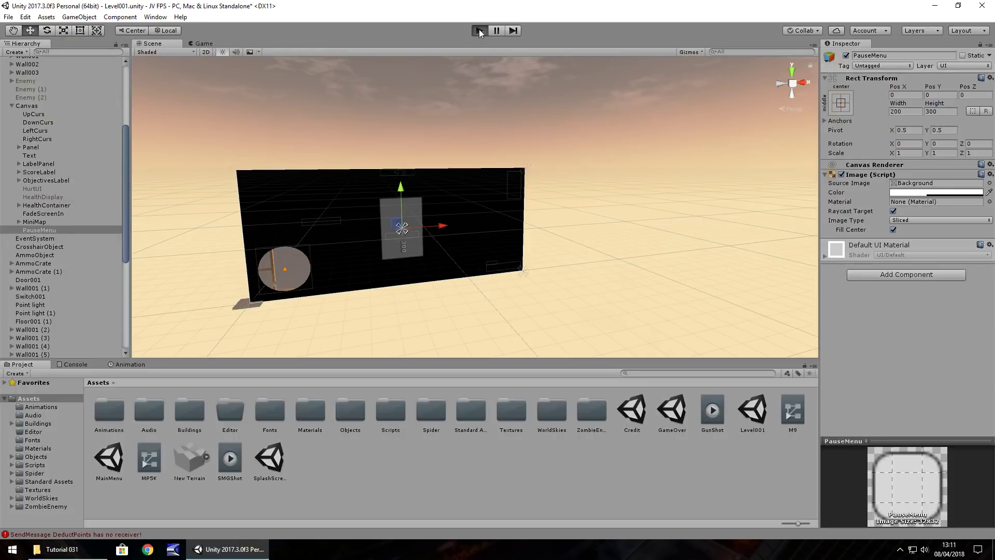
{"action": "left_click", "coordinate": [479, 31]}
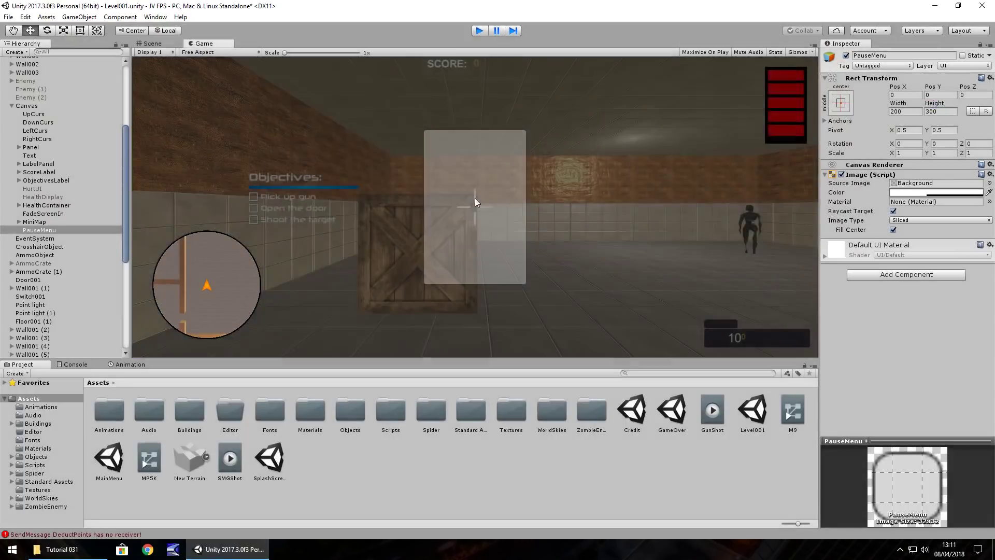
{"action": "key", "text": "ctrl+p"}
Step: Add a UI text child to PauseMenu reading "Paused" and center its text horizontally
{"action": "right_click", "coordinate": [51, 230]}
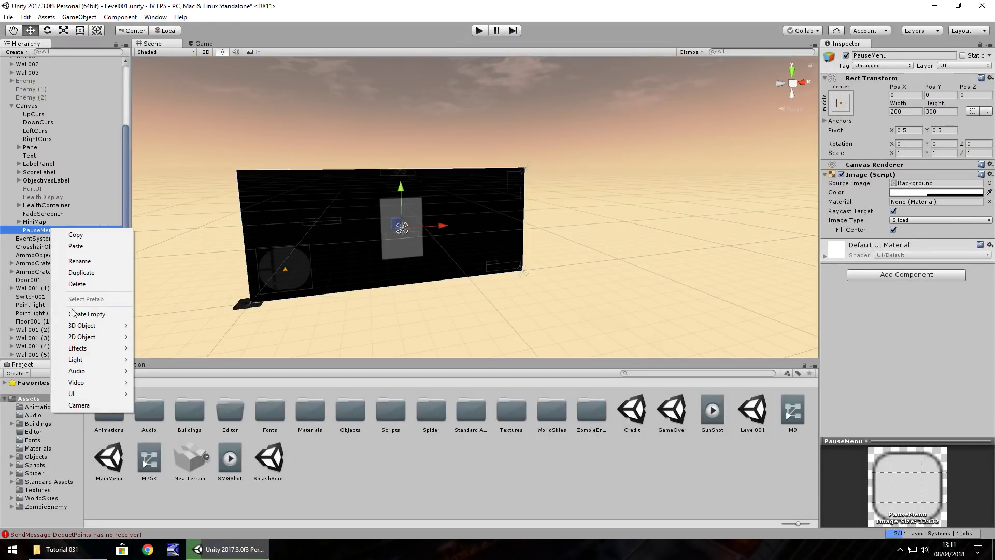
{"action": "mouse_move", "coordinate": [80, 396]}
{"action": "left_click", "coordinate": [151, 394]}
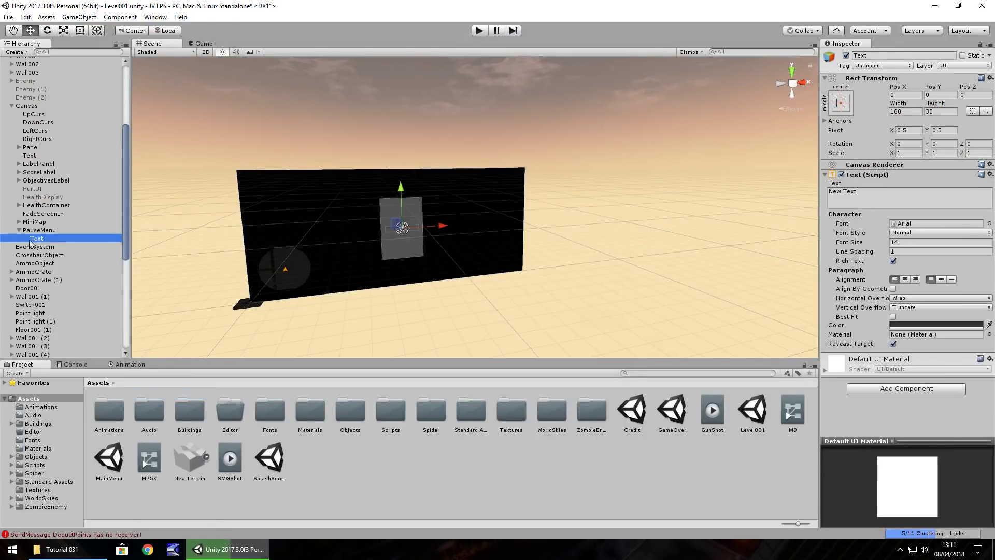
{"action": "left_click", "coordinate": [874, 200]}
{"action": "type", "text": "Paused"}
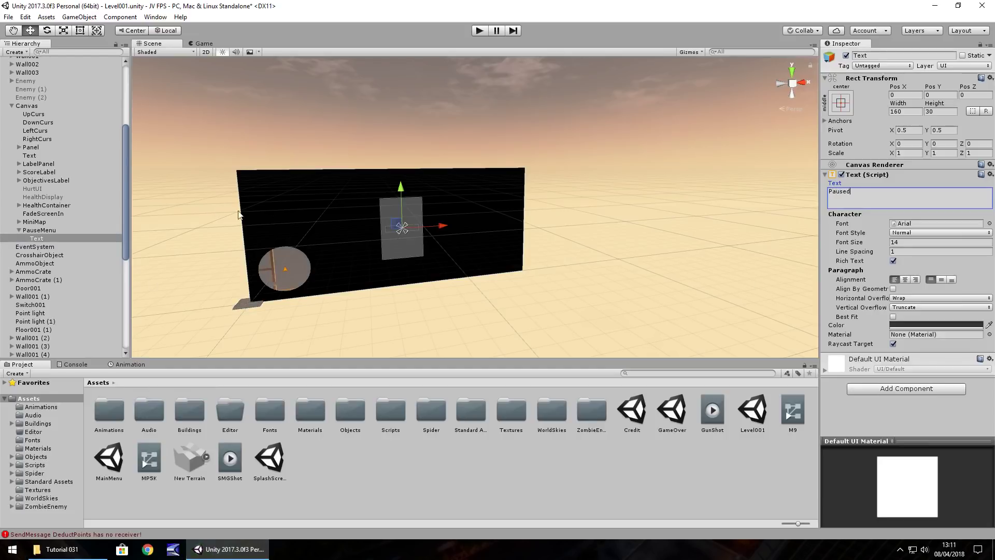
{"action": "scroll", "coordinate": [369, 254], "scroll_direction": "up", "scroll_amount": 5}
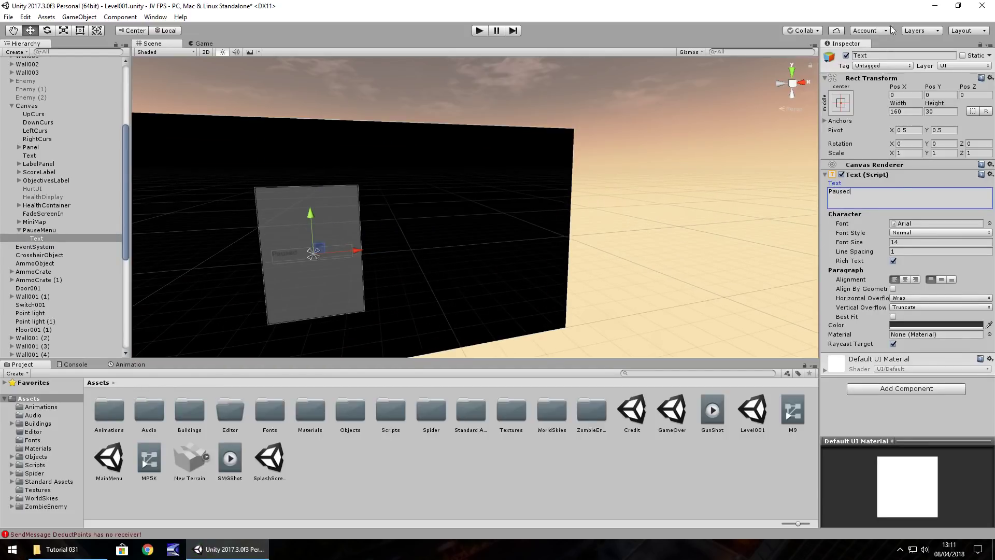
{"action": "left_click", "coordinate": [905, 279]}
Step: Anchor the "Paused" text at top center and place it just inside the panel's upper edge, at Pos Y about -27
{"action": "left_click", "coordinate": [840, 103]}
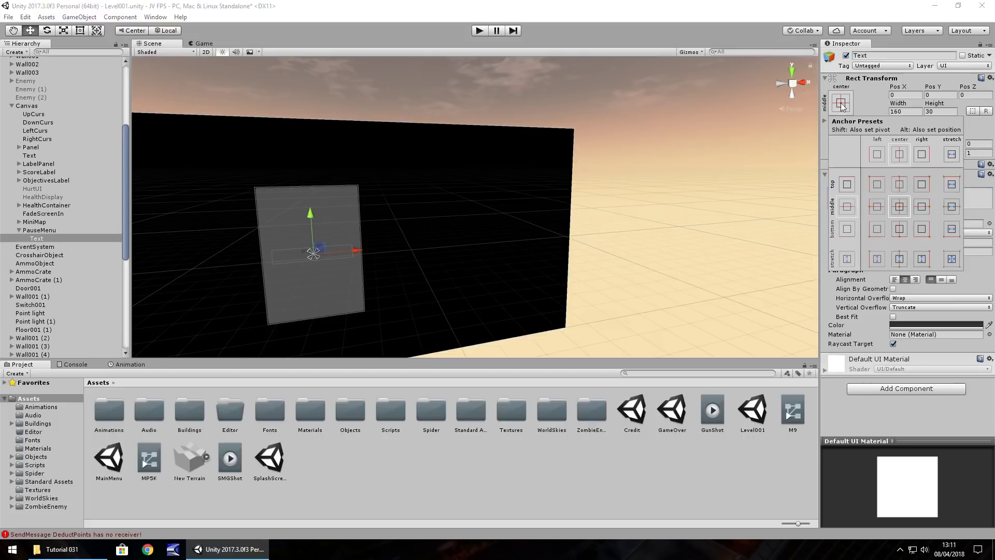
{"action": "left_click", "coordinate": [901, 184]}
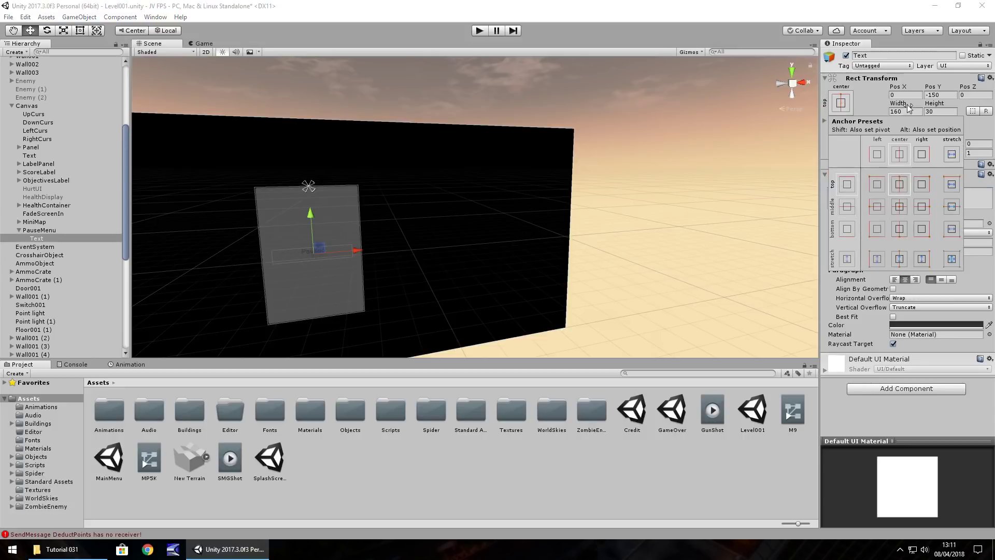
{"action": "left_click", "coordinate": [939, 94]}
{"action": "left_click", "coordinate": [940, 95]}
{"action": "type", "text": "0"}
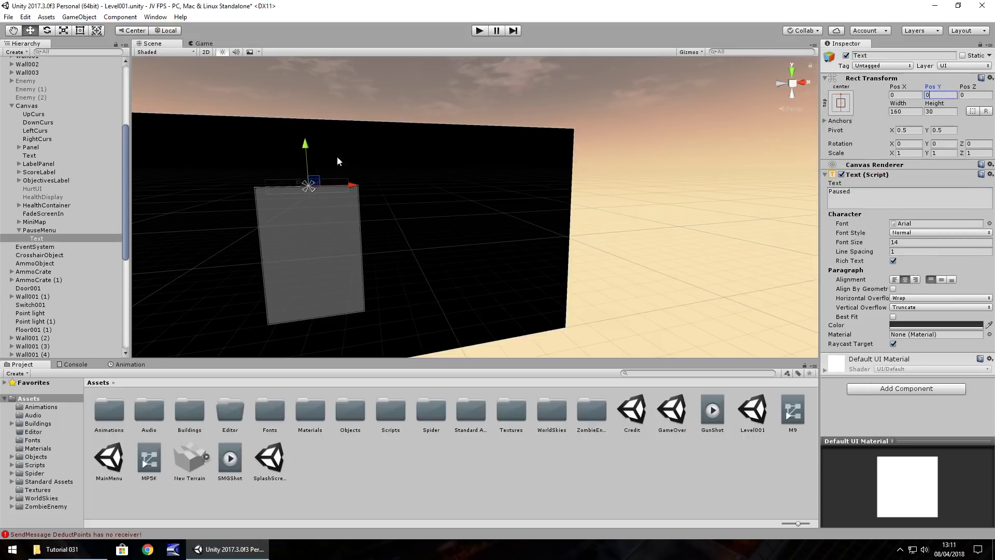
{"action": "left_click_drag", "start_coordinate": [305, 145], "coordinate": [308, 159]}
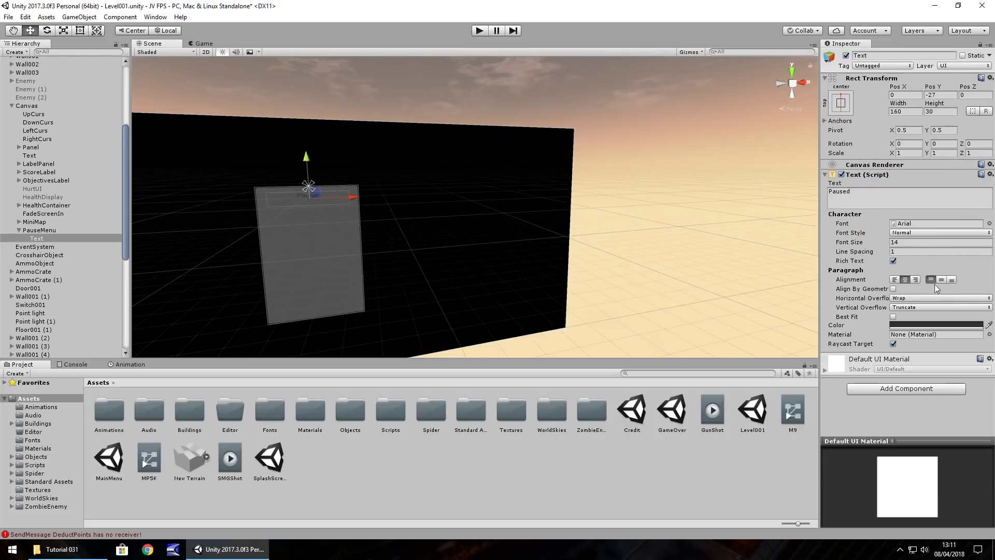
Step: Set the "Paused" text's font size to 24 and its color to white
{"action": "left_click", "coordinate": [906, 242]}
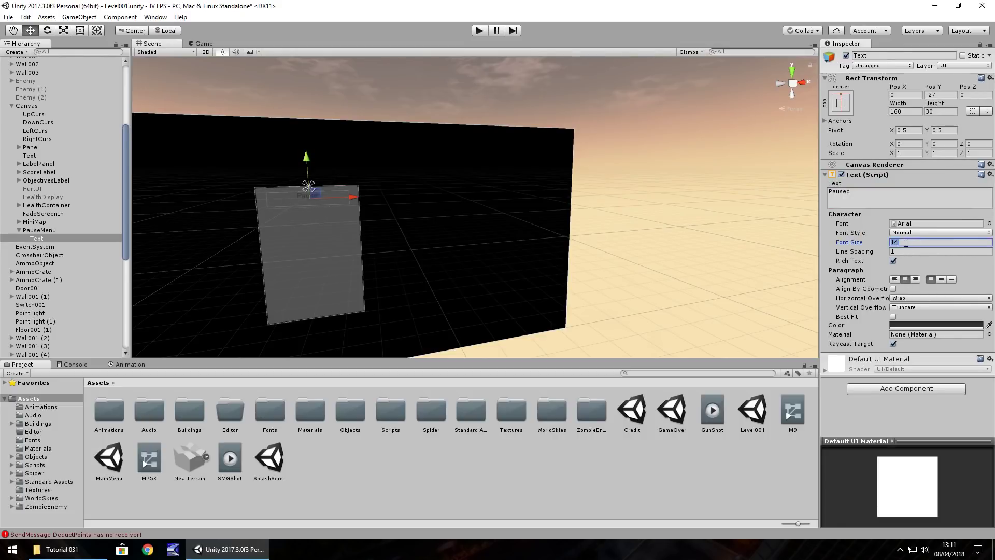
{"action": "type", "text": "3"}
{"action": "key", "text": "BackSpace"}
{"action": "type", "text": "24"}
{"action": "left_click", "coordinate": [933, 325]}
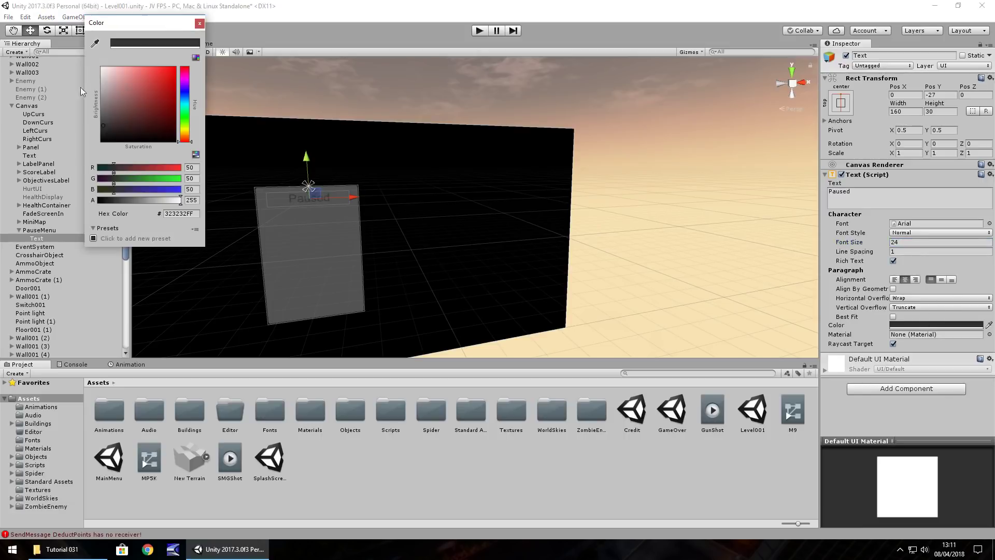
{"action": "left_click_drag", "start_coordinate": [104, 70], "coordinate": [95, 48]}
{"action": "left_click", "coordinate": [200, 23]}
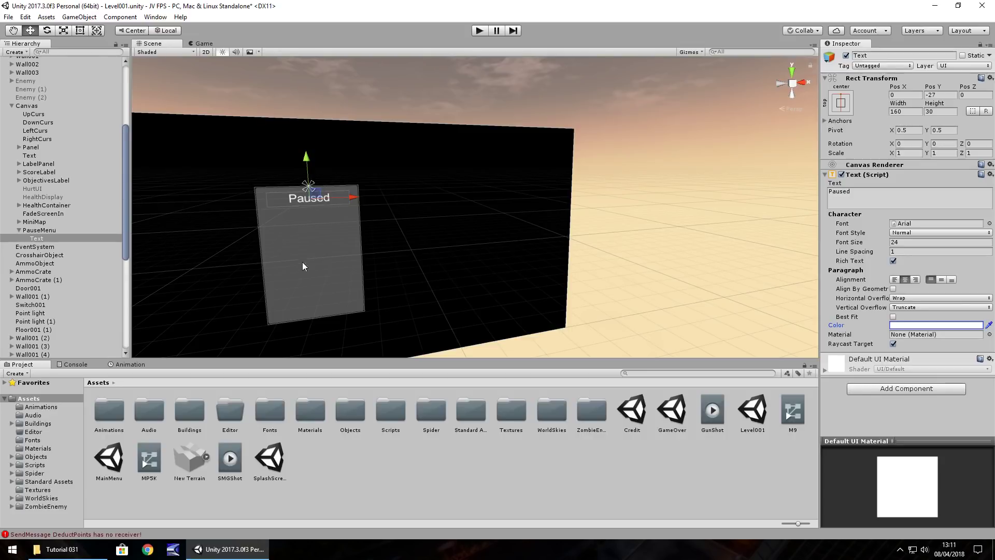
Step: Add a UI button as a child of PauseMenu and center it on the panel at Pos X 0, Pos Y 0
{"action": "left_click", "coordinate": [73, 18]}
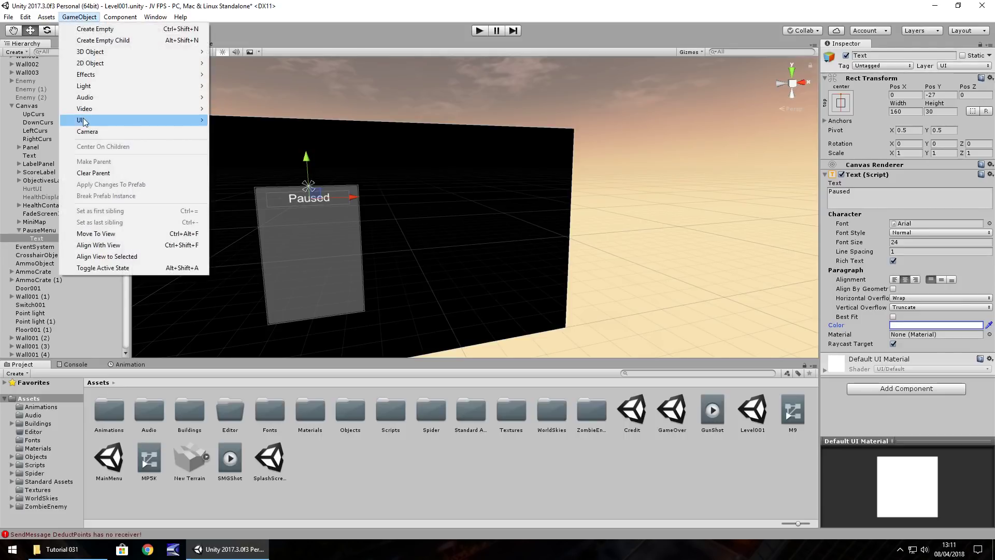
{"action": "mouse_move", "coordinate": [88, 121]}
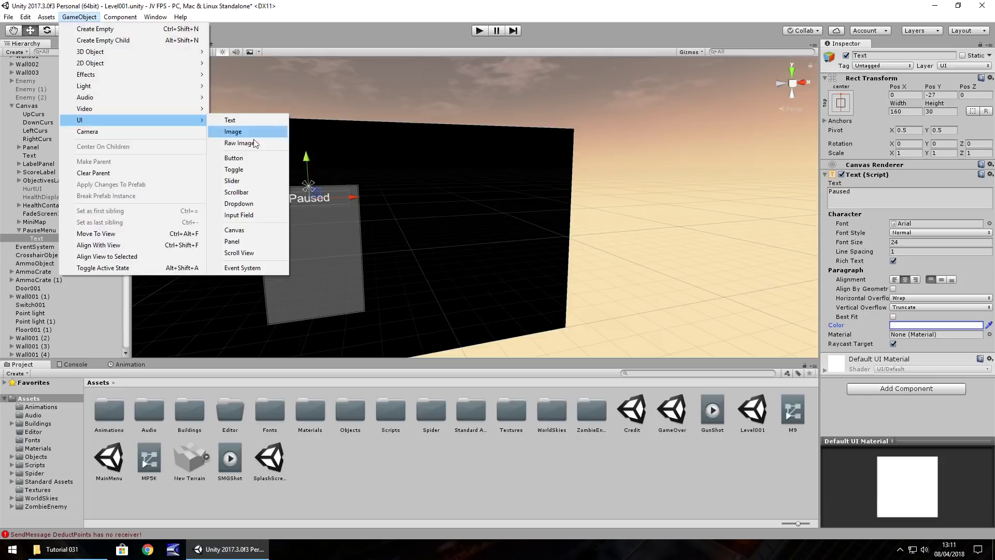
{"action": "left_click", "coordinate": [241, 158]}
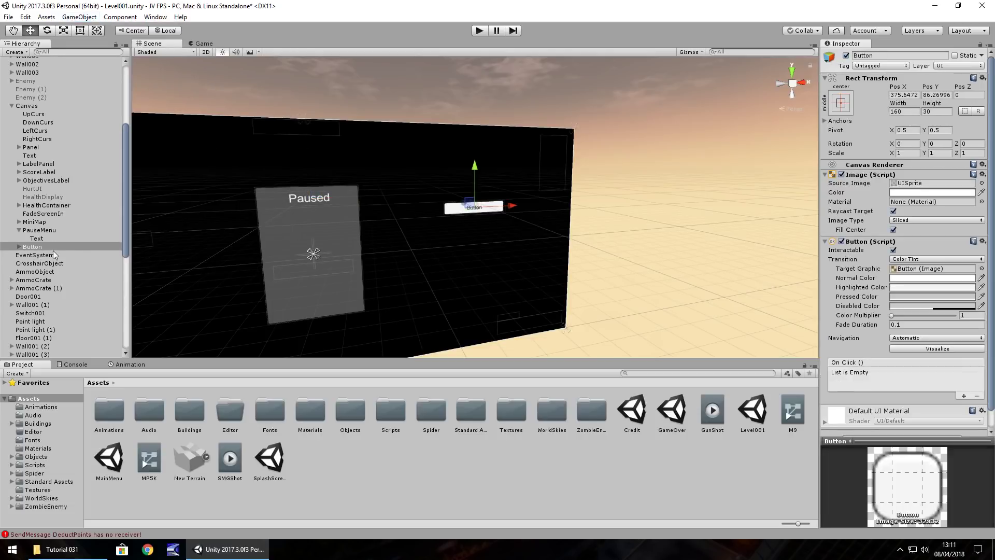
{"action": "left_click_drag", "start_coordinate": [53, 250], "coordinate": [41, 231]}
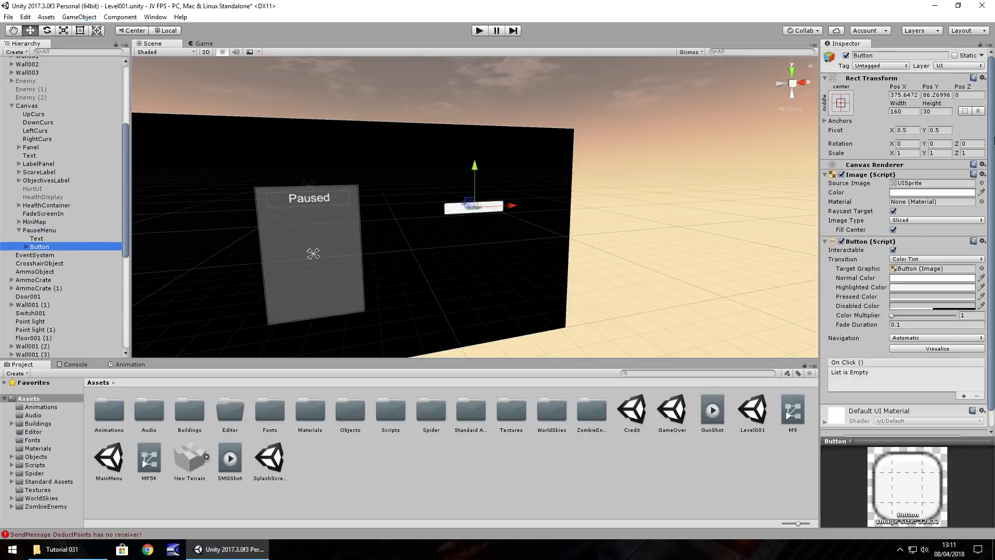
{"action": "left_click", "coordinate": [906, 94]}
{"action": "type", "text": "0"}
{"action": "key", "text": "Tab"}
{"action": "type", "text": "0"}
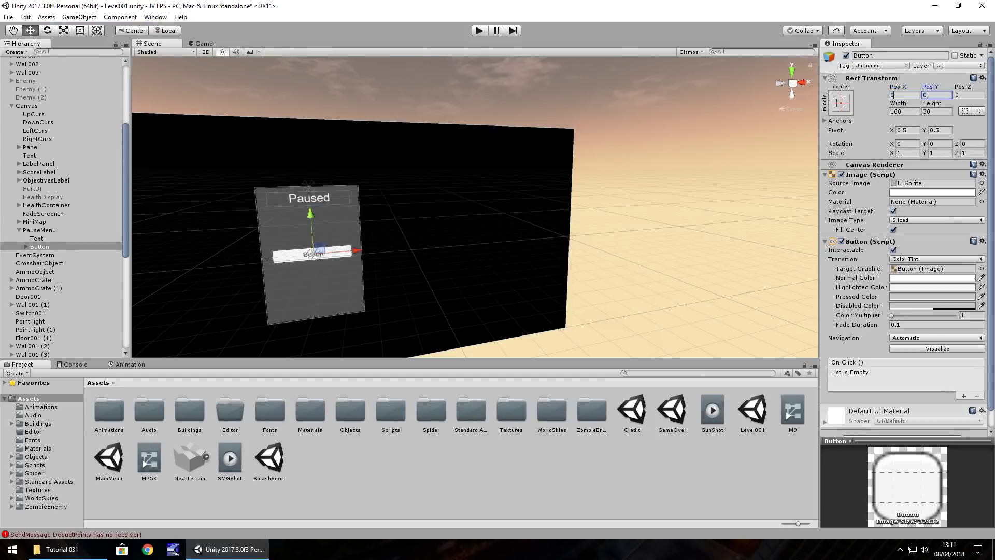
Step: Change the button's label text to "Resume"
{"action": "left_click", "coordinate": [26, 247]}
{"action": "left_click", "coordinate": [44, 255]}
{"action": "left_click", "coordinate": [856, 202]}
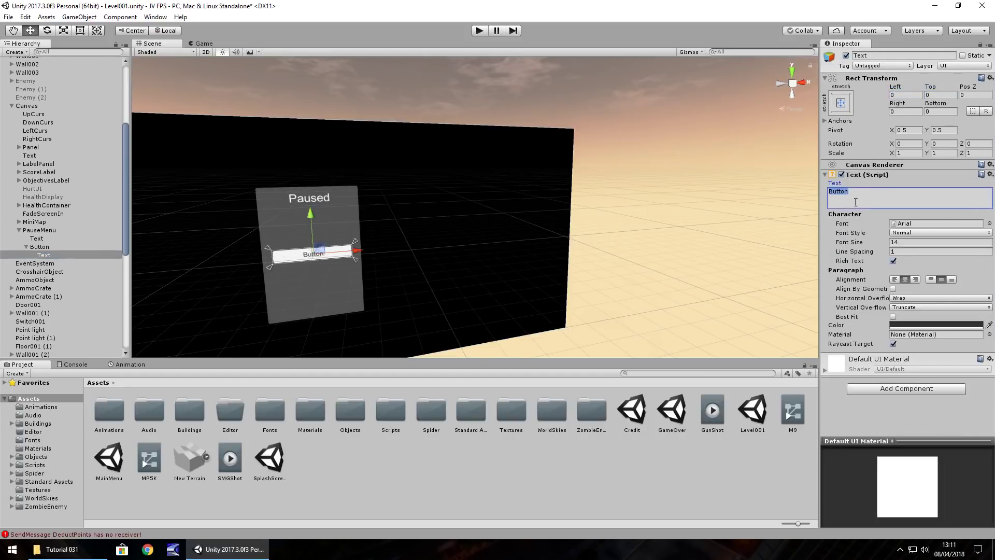
{"action": "type", "text": "Resume"}
{"action": "left_click", "coordinate": [320, 293]}
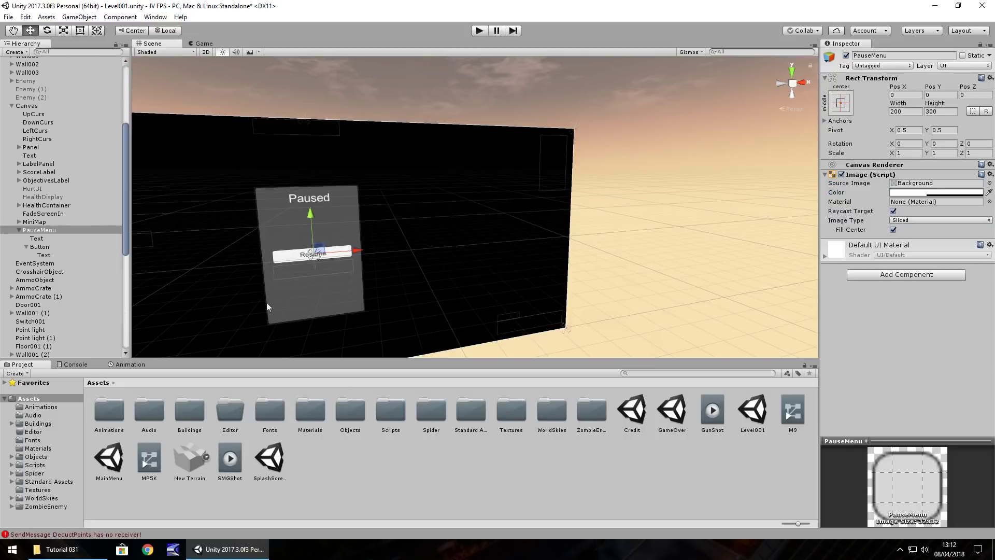
Step: Open the PauseGame script from the Scripts folder in Visual Studio
{"action": "double_click", "coordinate": [397, 417]}
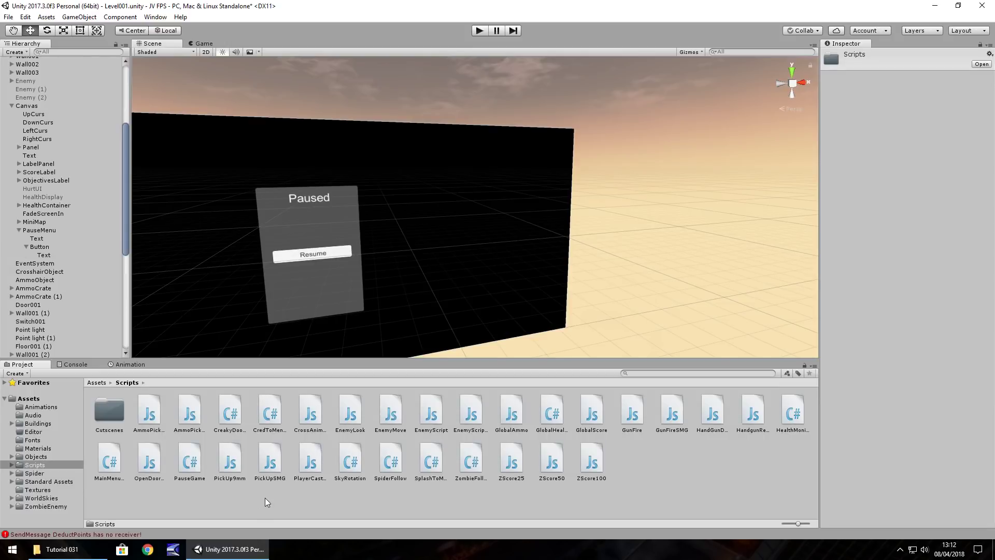
{"action": "double_click", "coordinate": [189, 460]}
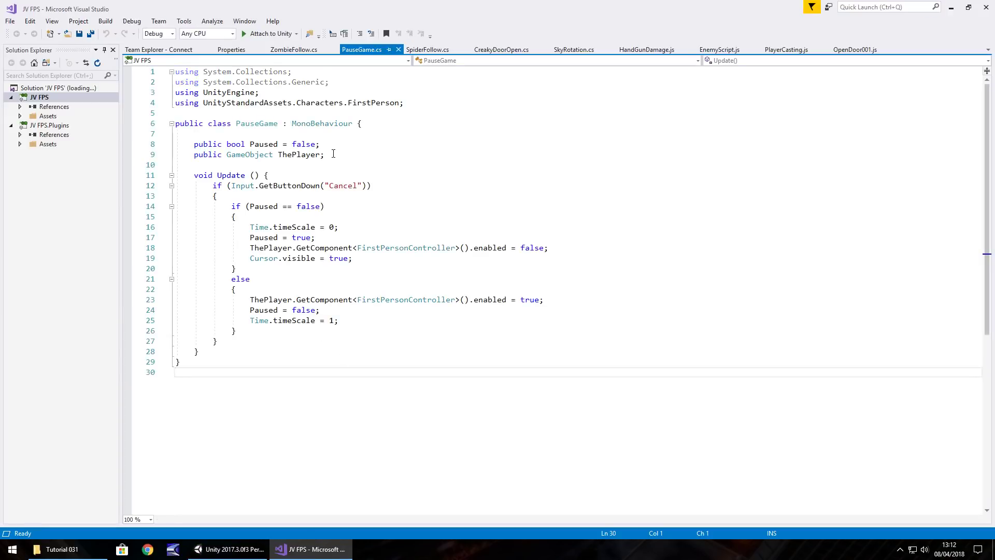
Step: Declare a public GameObject variable named PauseMenu below the ThePlayer declaration in the PauseGame class
{"action": "left_click", "coordinate": [333, 153]}
{"action": "key", "text": "Return"}
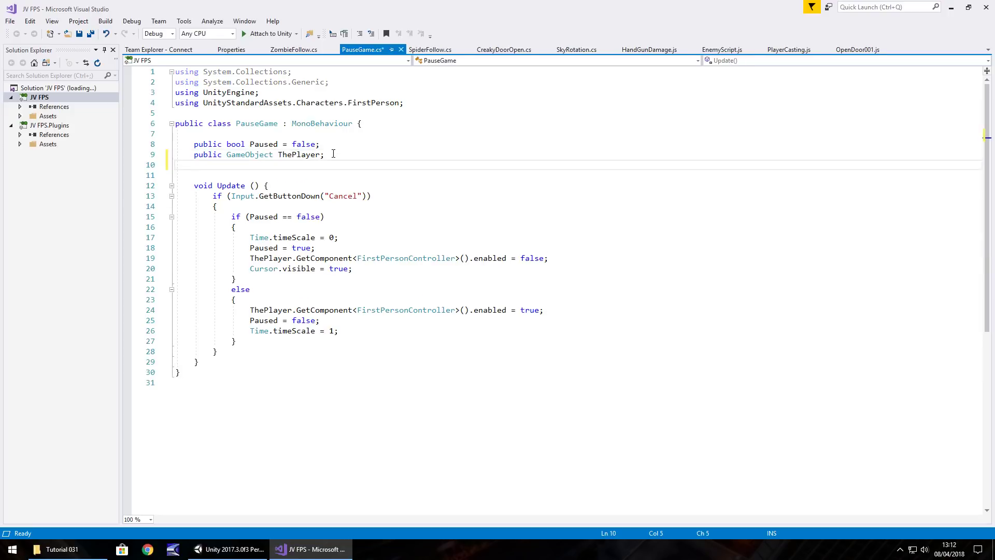
{"action": "type", "text": "public"}
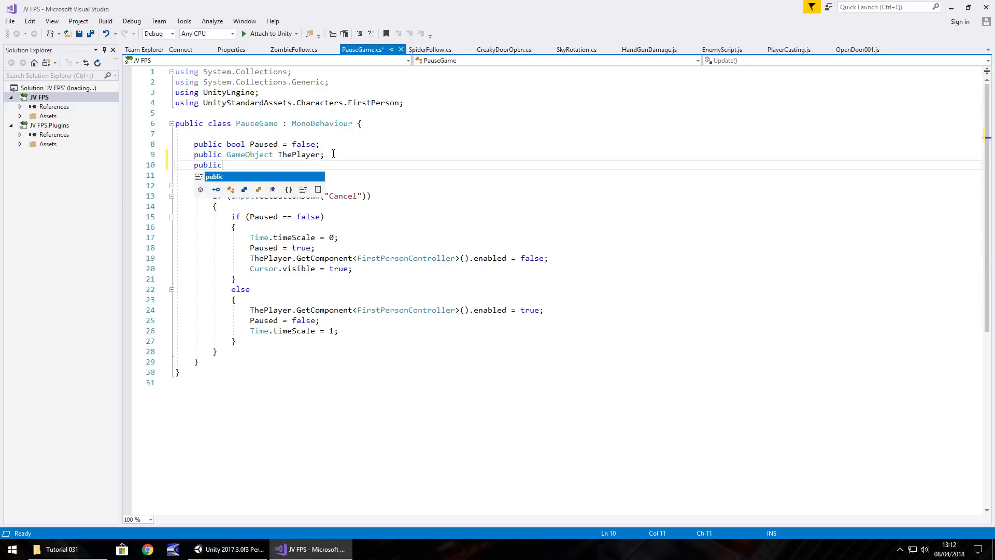
{"action": "type", "text": " GameObje"}
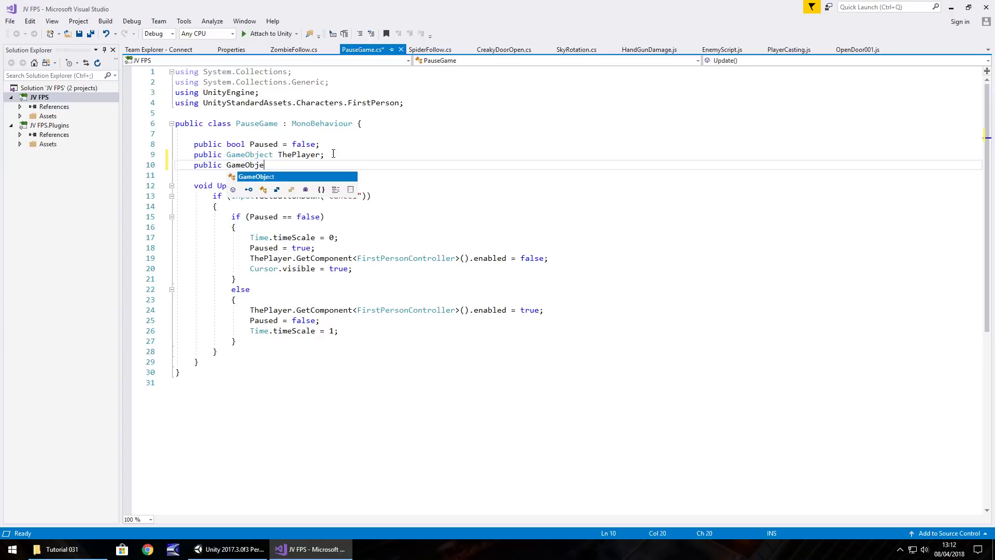
{"action": "type", "text": "ct Paus"}
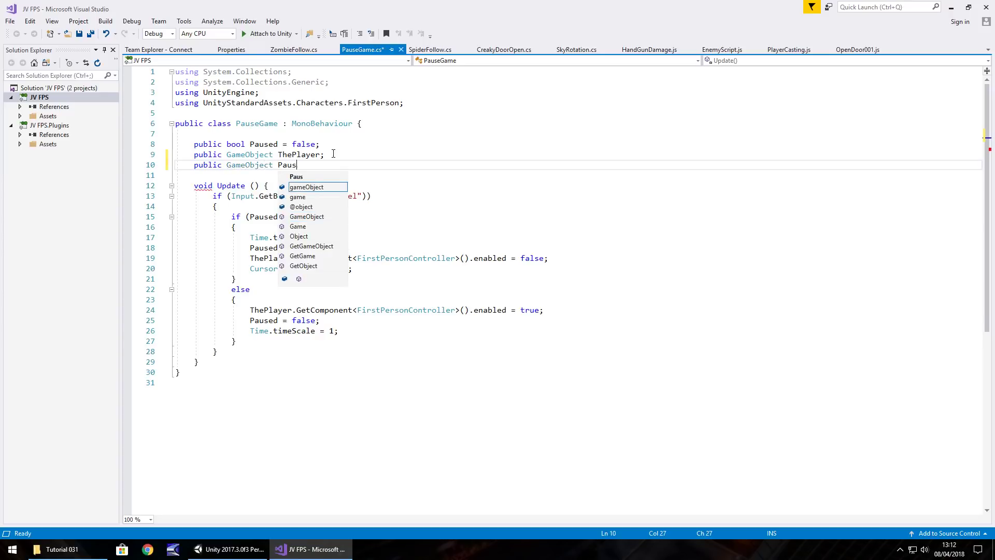
{"action": "type", "text": "eMenu;"}
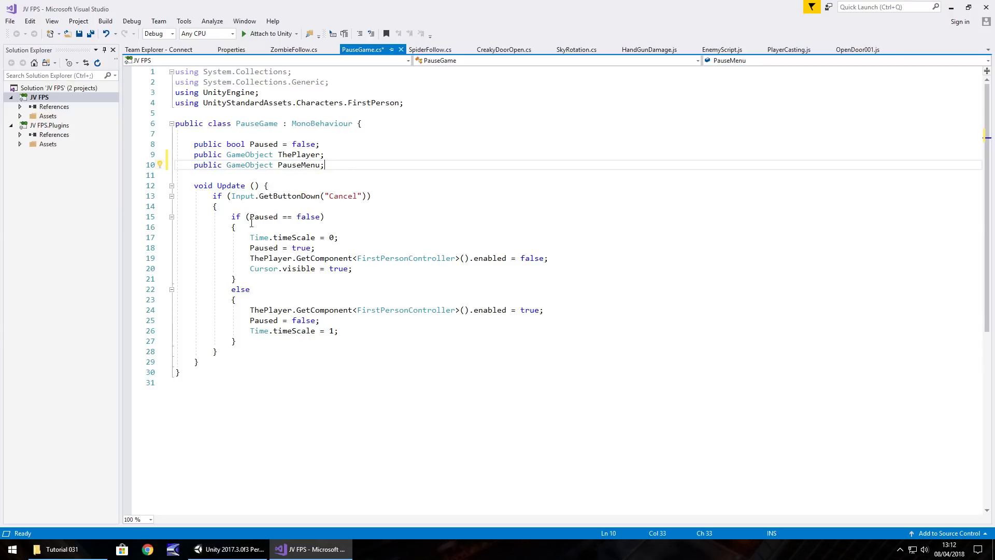
Step: Add PauseMenu.SetActive(true); directly after Paused = true; in the branch that pauses the game
{"action": "left_click", "coordinate": [324, 250]}
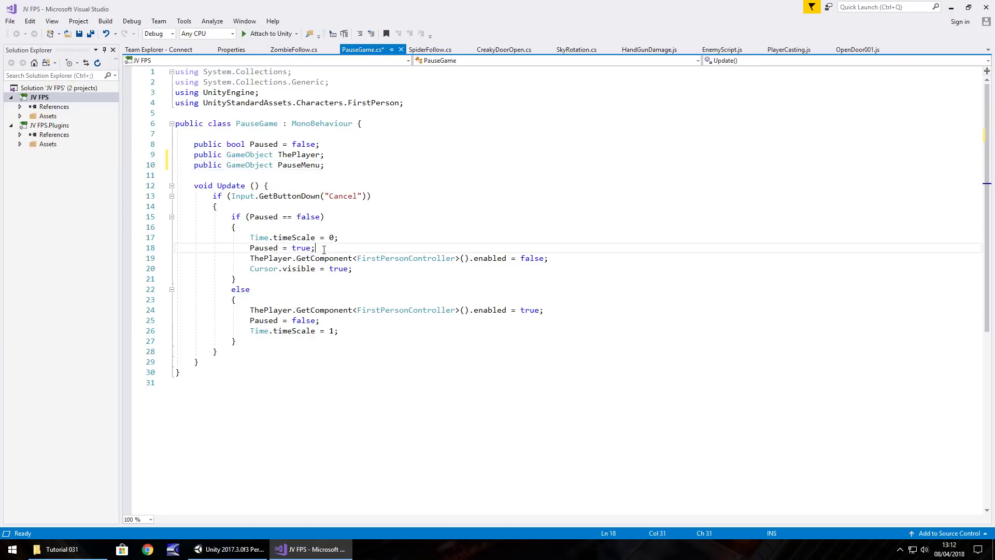
{"action": "key", "text": "Return"}
{"action": "type", "text": "Pau"}
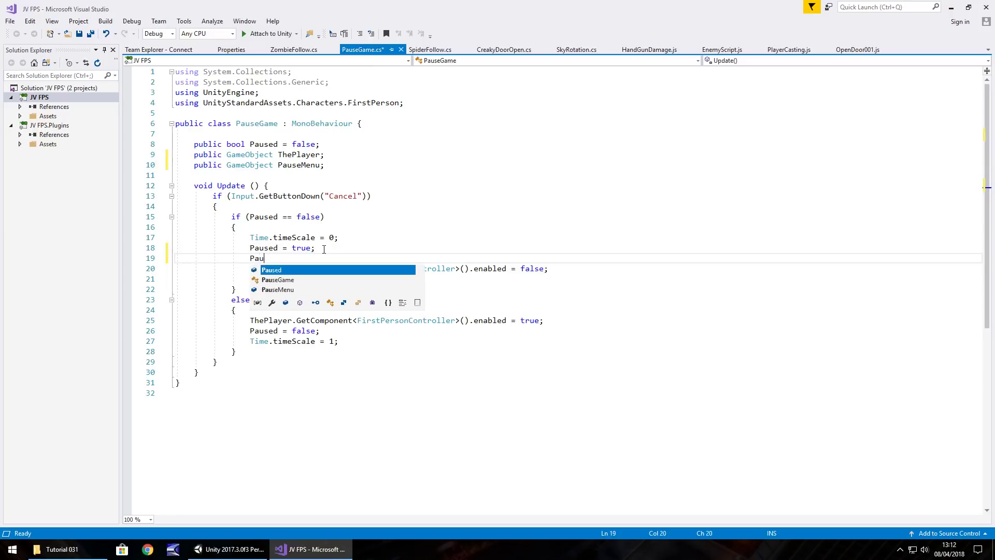
{"action": "type", "text": "seMenu"}
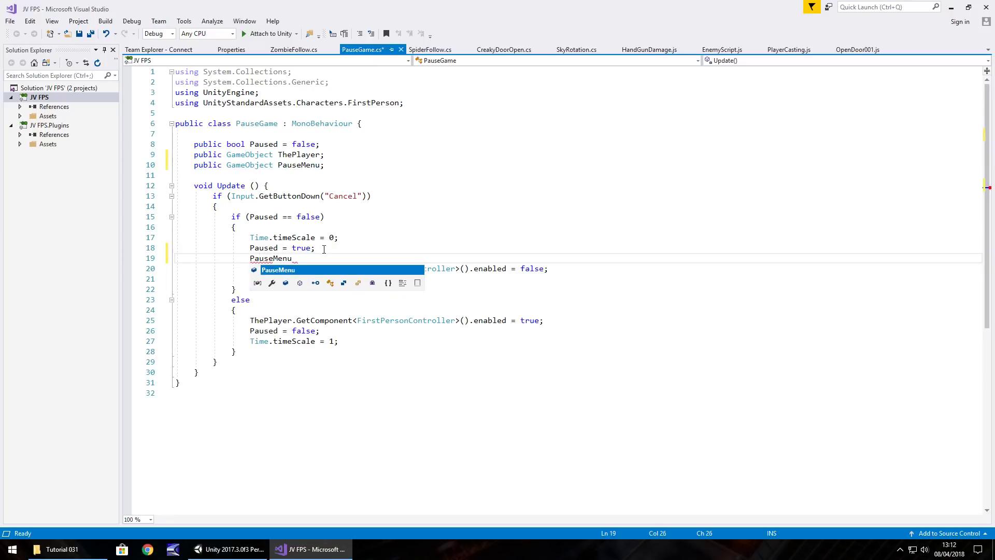
{"action": "type", "text": ".SetActive"}
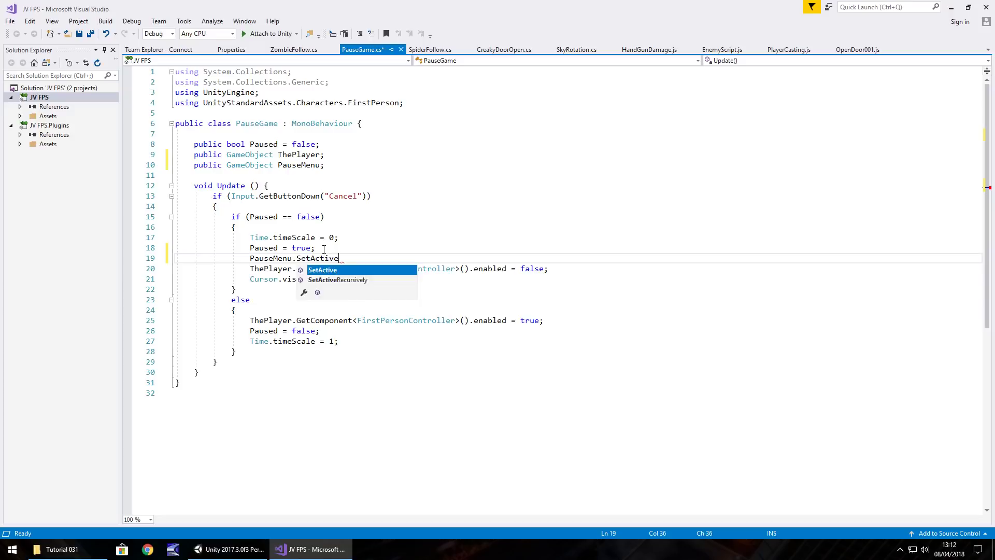
{"action": "type", "text": "(true);"}
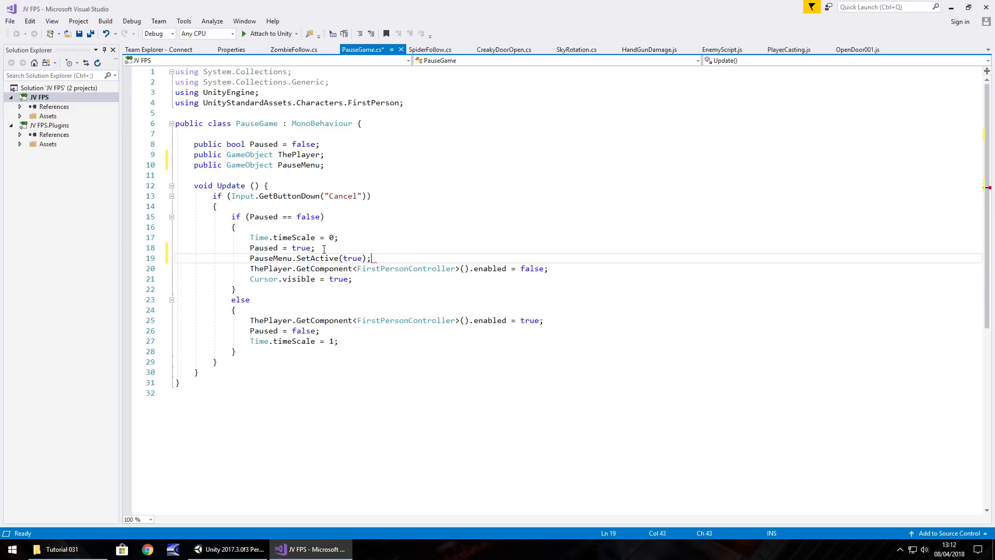
Step: Copy the PauseMenu.SetActive line below Paused = false; in the else branch, change its argument to false, and save the script
{"action": "left_click_drag", "start_coordinate": [381, 259], "coordinate": [249, 259]}
{"action": "key", "text": "ctrl+c"}
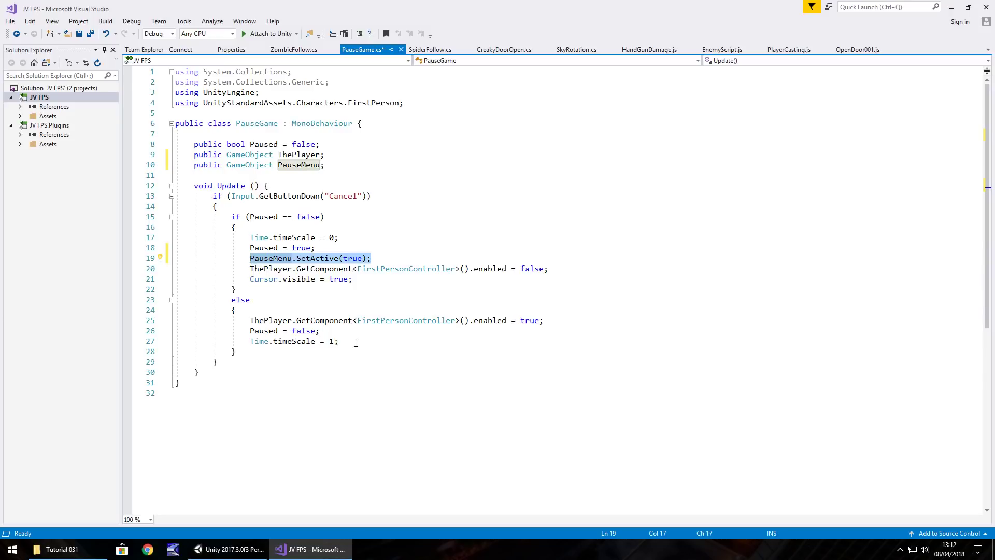
{"action": "left_click", "coordinate": [356, 342]}
{"action": "key", "text": "Return"}
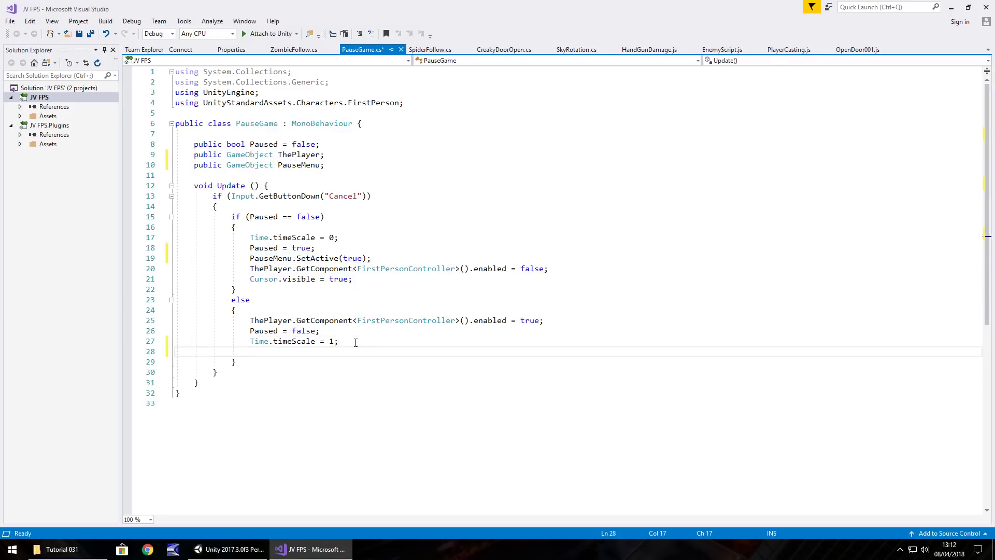
{"action": "left_click", "coordinate": [327, 331]}
{"action": "key", "text": "Return"}
{"action": "key", "text": "ctrl+v"}
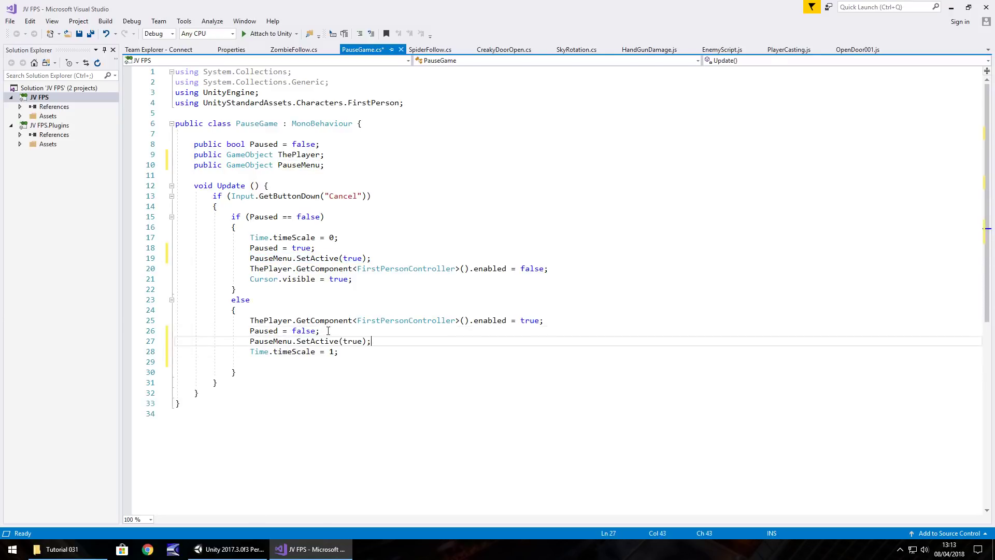
{"action": "double_click", "coordinate": [343, 342]}
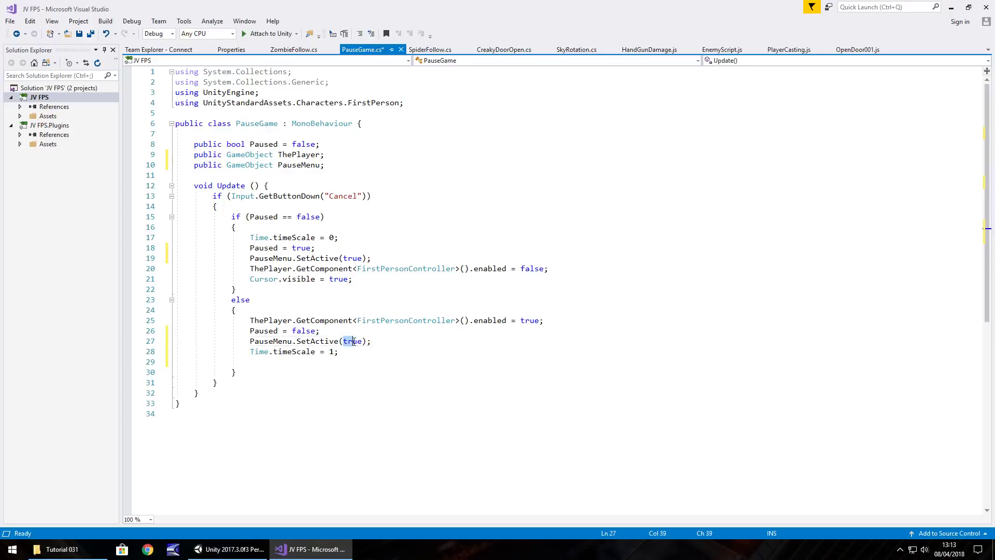
{"action": "type", "text": "false"}
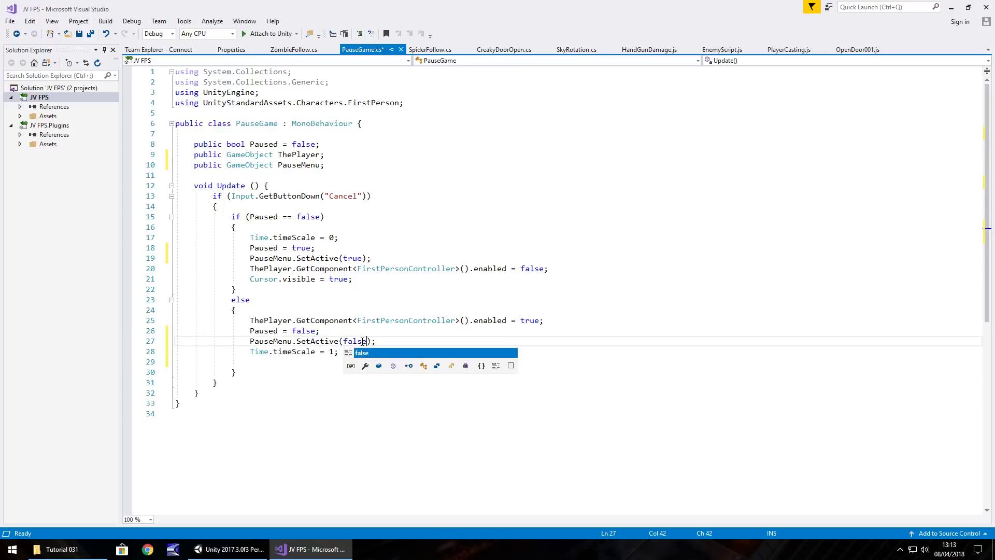
{"action": "left_click", "coordinate": [259, 369]}
{"action": "key", "text": "ctrl+s"}
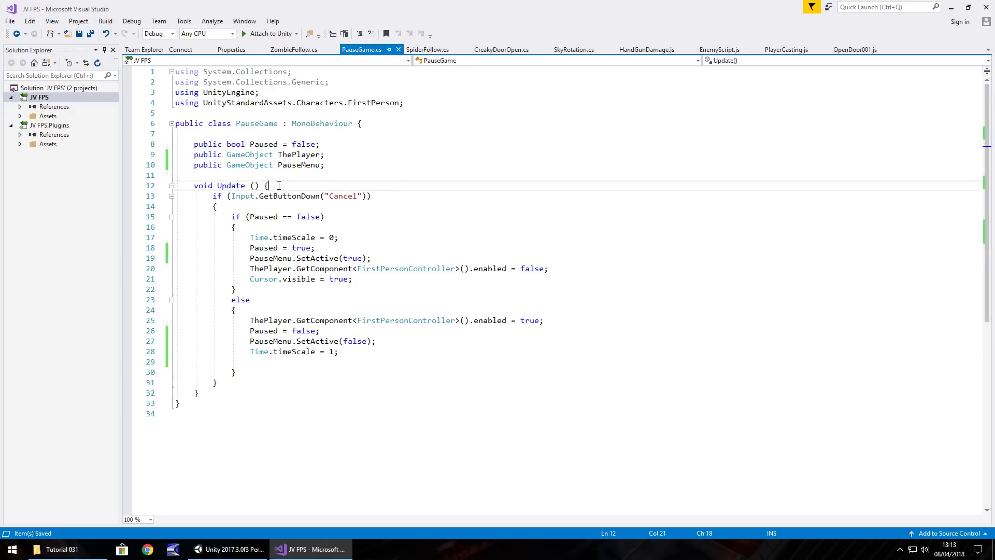
Step: Add an empty public void UnpauseGame() method with braces below the Update method
{"action": "left_click", "coordinate": [207, 393]}
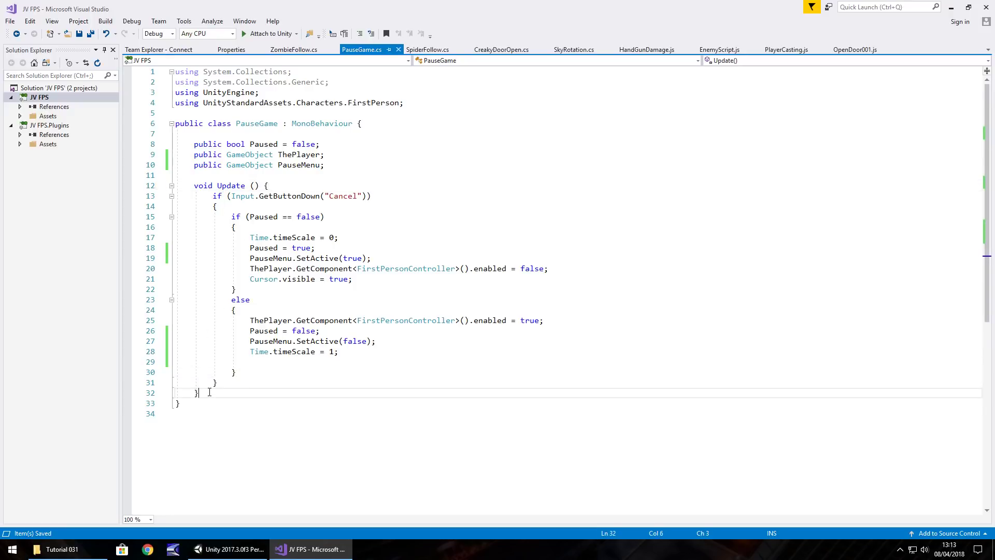
{"action": "key", "text": "Return"}
{"action": "key", "text": "Return"}
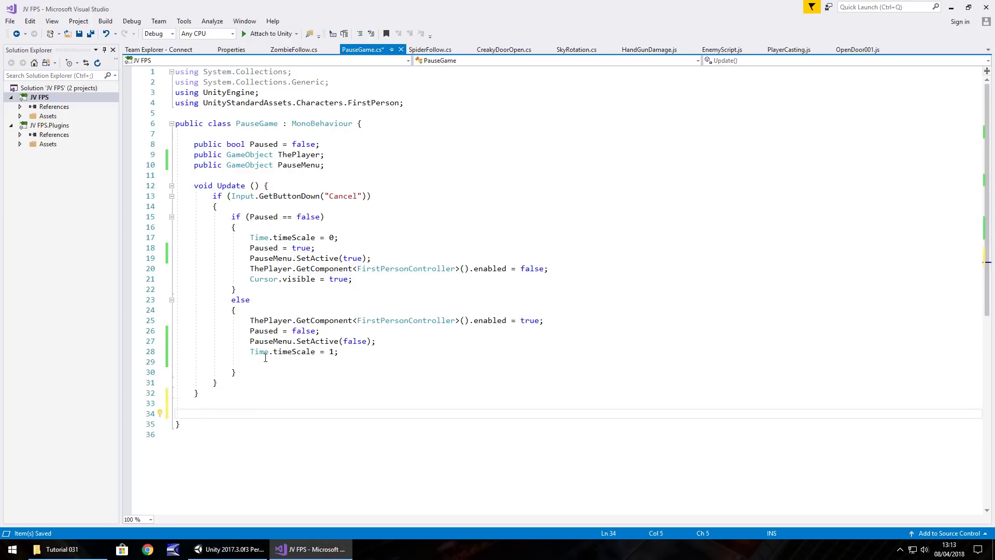
{"action": "type", "text": "public"}
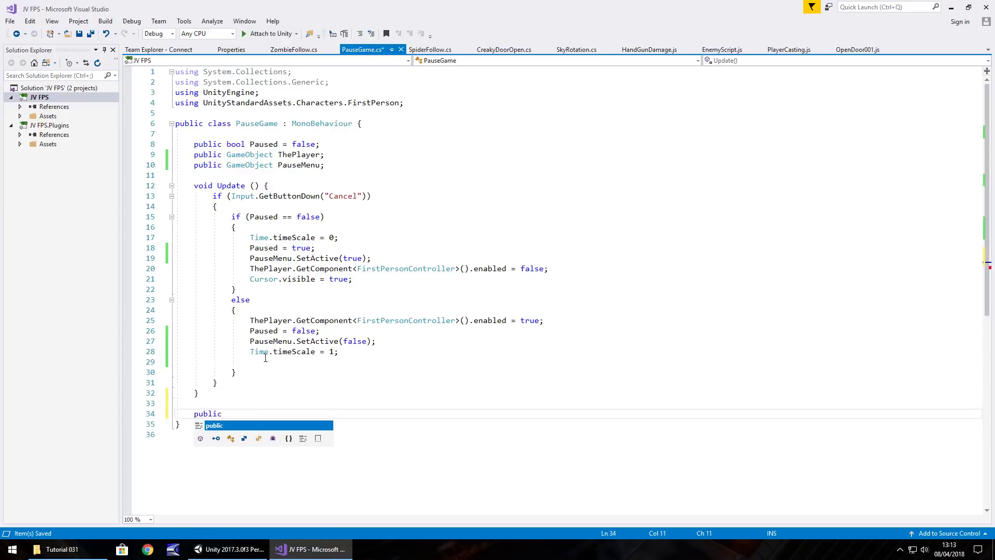
{"action": "type", "text": " void "}
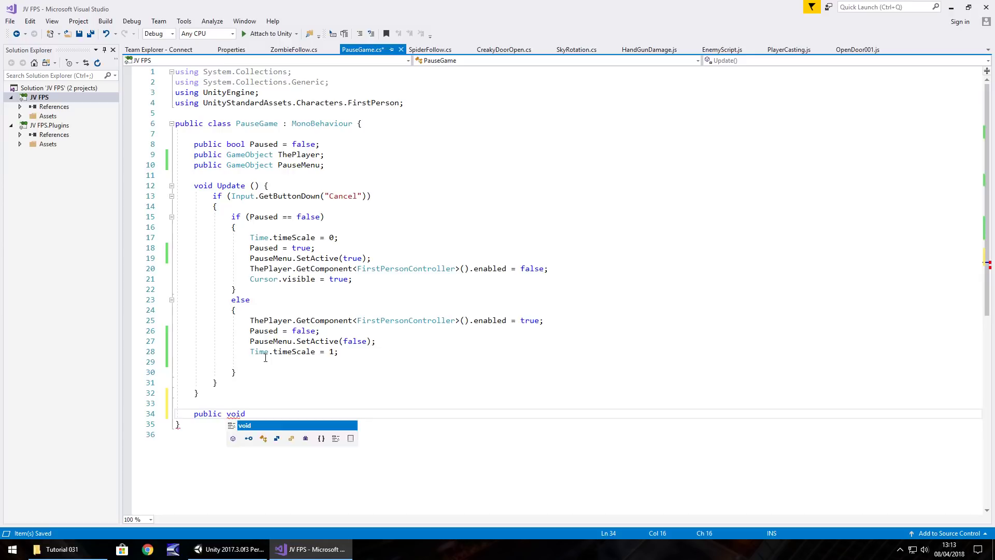
{"action": "type", "text": "Unpua"}
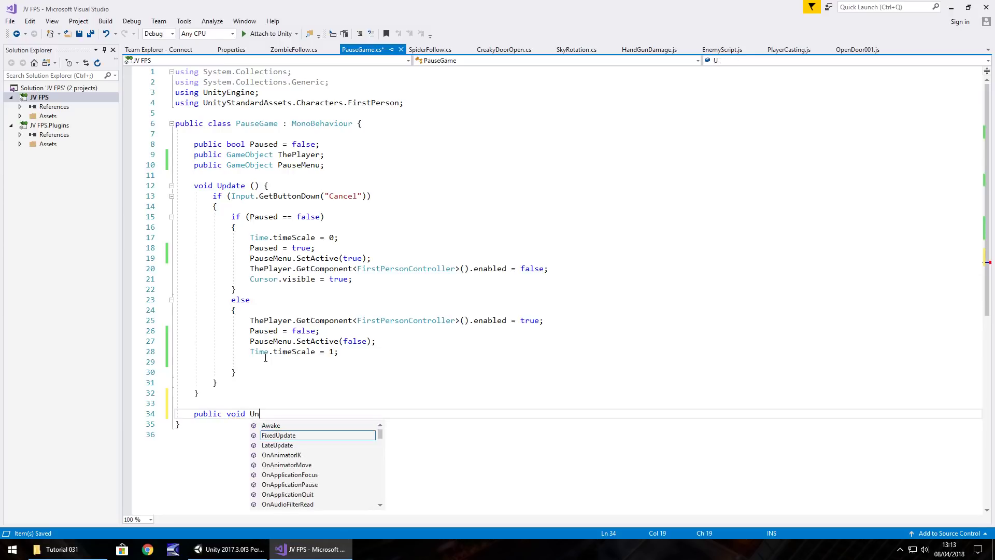
{"action": "key", "text": "BackSpace"}
{"action": "key", "text": "BackSpace"}
{"action": "type", "text": "auseGame() {"}
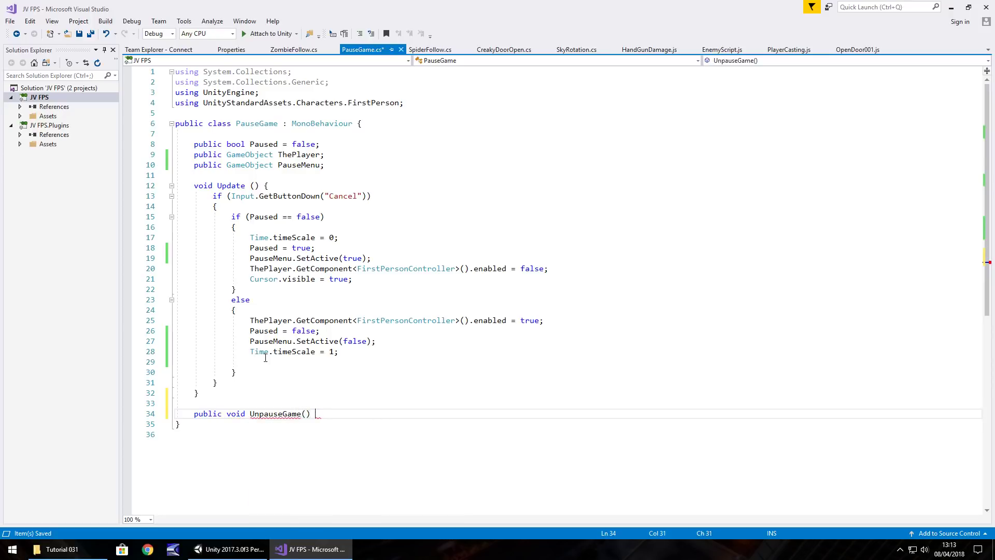
{"action": "key", "text": "Return"}
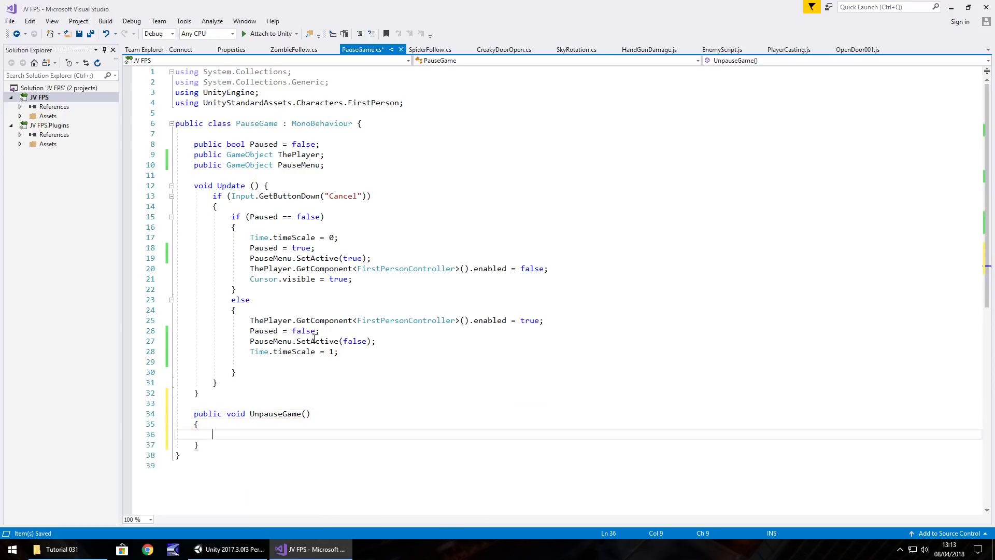
Step: Copy the four unpausing statements from the else branch into the UnpauseGame method body and save the script
{"action": "left_click_drag", "start_coordinate": [338, 352], "coordinate": [175, 321]}
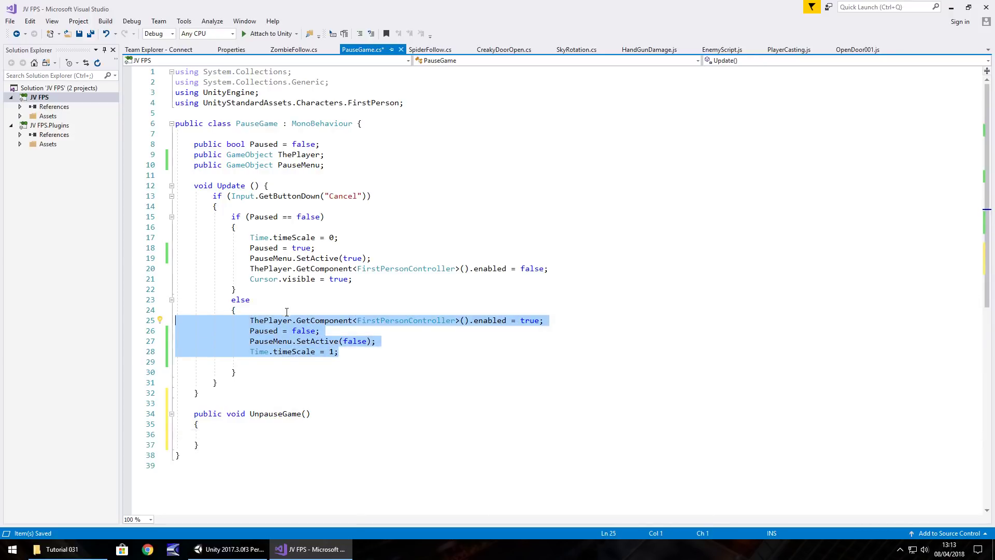
{"action": "key", "text": "ctrl+c"}
{"action": "left_click", "coordinate": [242, 432]}
{"action": "key", "text": "ctrl+v"}
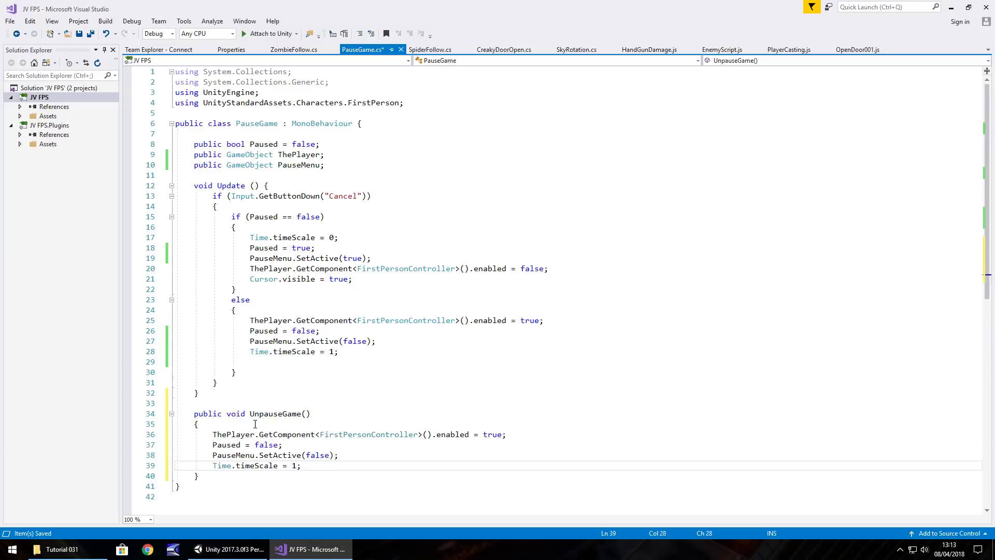
{"action": "key", "text": "ctrl+s"}
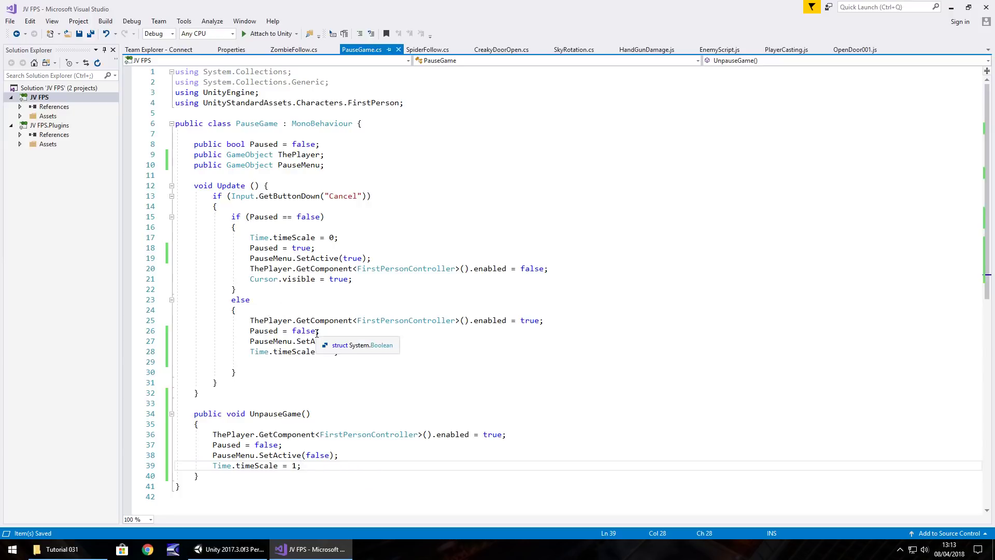
Step: Switch to Unity and assign the PauseMenu panel to the Pause Menu reference of PausedObject's Pause Game script
{"action": "left_click", "coordinate": [239, 552]}
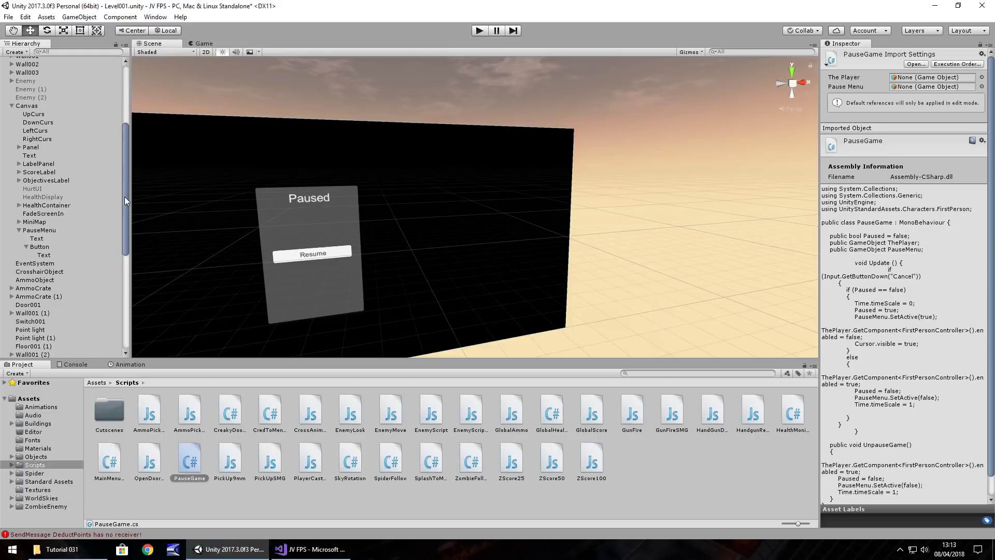
{"action": "left_click_drag", "start_coordinate": [124, 190], "coordinate": [126, 286]}
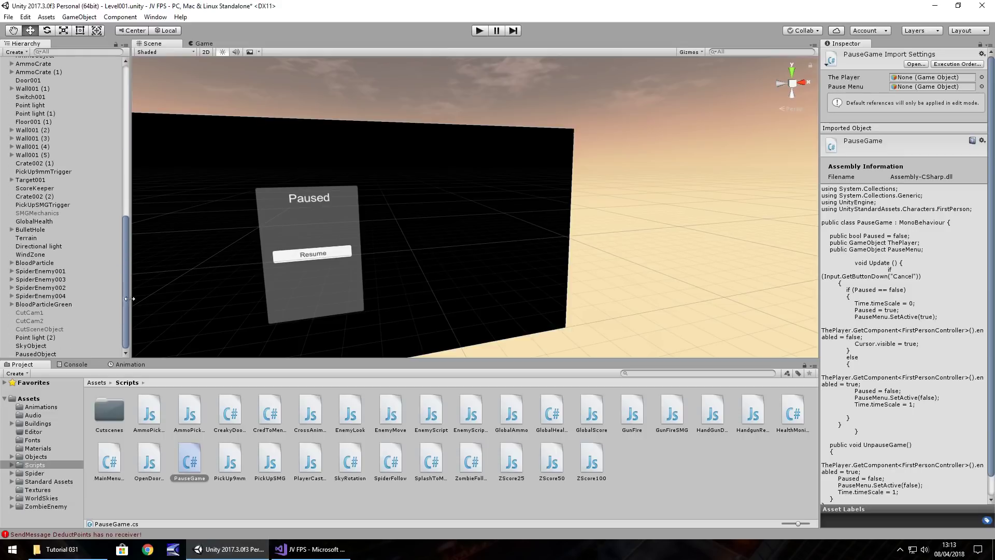
{"action": "left_click", "coordinate": [27, 353]}
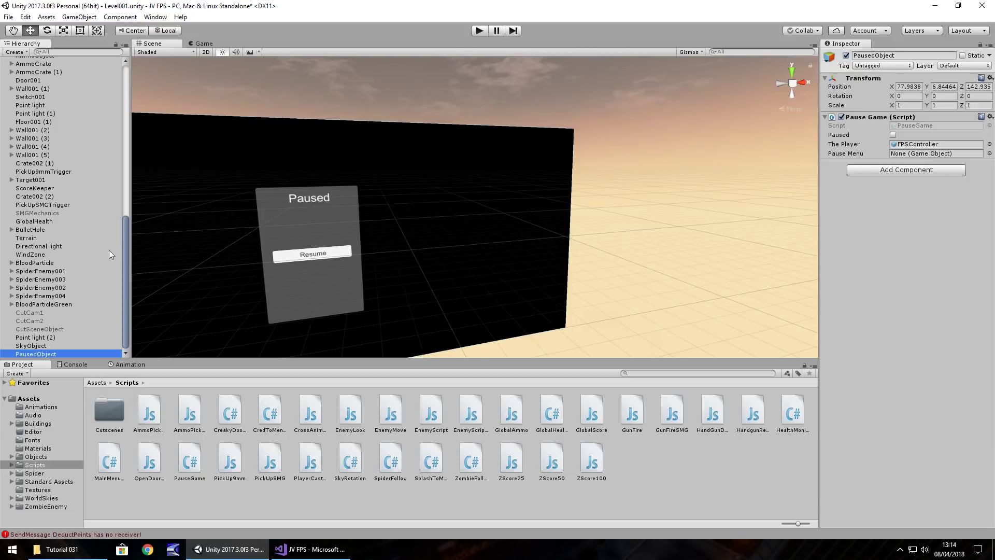
{"action": "scroll", "coordinate": [88, 251], "scroll_direction": "up", "scroll_amount": 5}
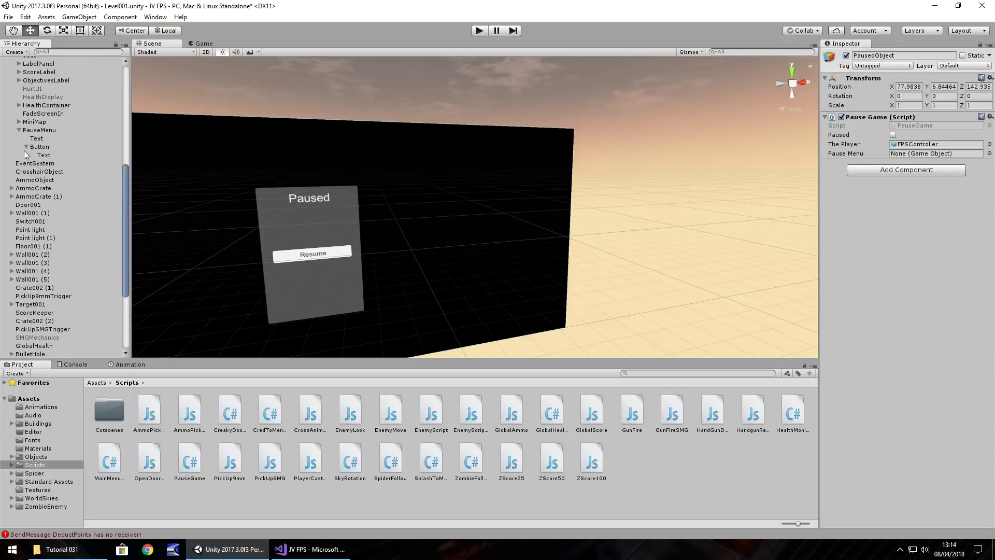
{"action": "left_click_drag", "start_coordinate": [35, 133], "coordinate": [922, 157]}
Step: Rename the Button object under PauseMenu to ResumeGame
{"action": "left_click", "coordinate": [42, 149]}
{"action": "right_click", "coordinate": [41, 148]}
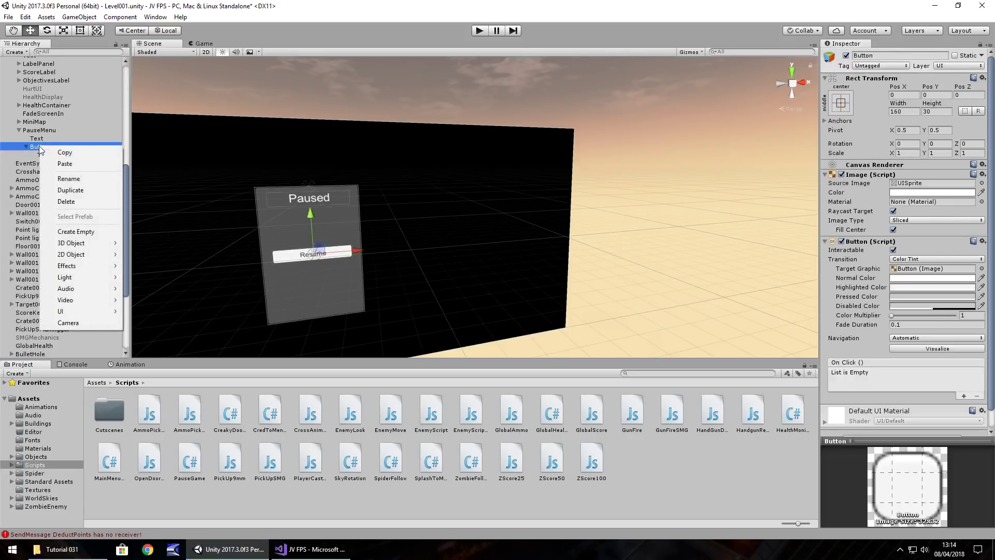
{"action": "left_click", "coordinate": [74, 178]}
{"action": "type", "text": "R"}
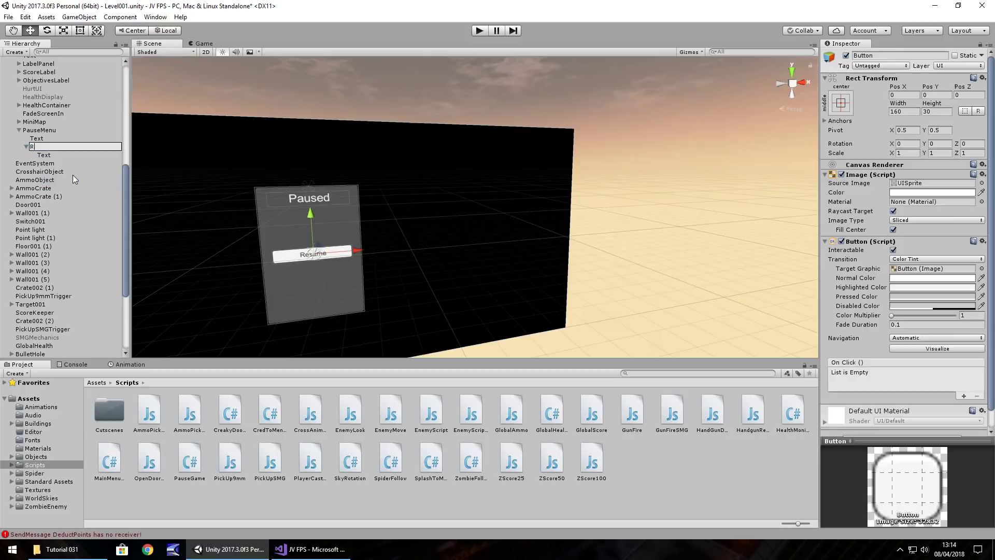
{"action": "type", "text": "esumeGame"}
{"action": "key", "text": "Return"}
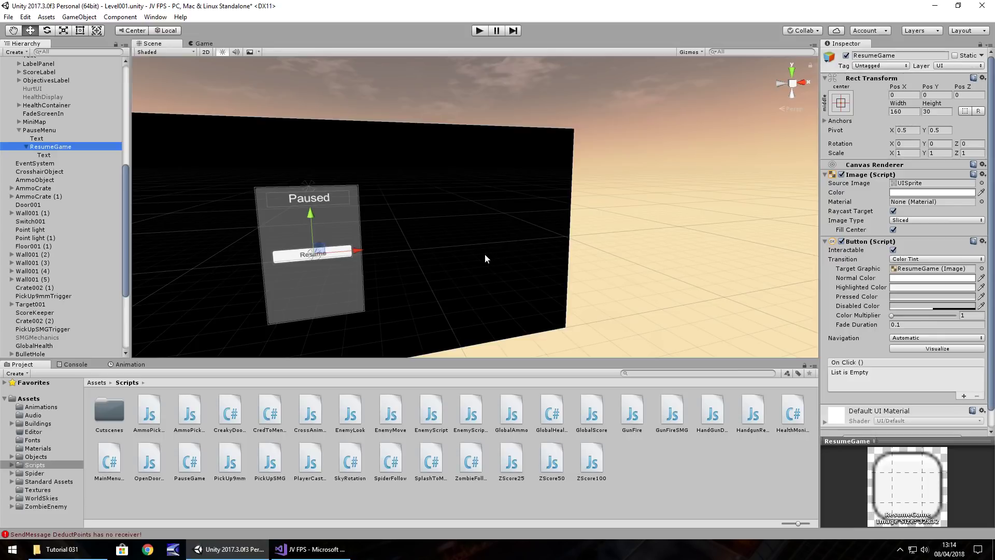
Step: Add an On Click event to the ResumeGame button that calls PauseGame.UnpauseGame on PausedObject
{"action": "left_click", "coordinate": [964, 396]}
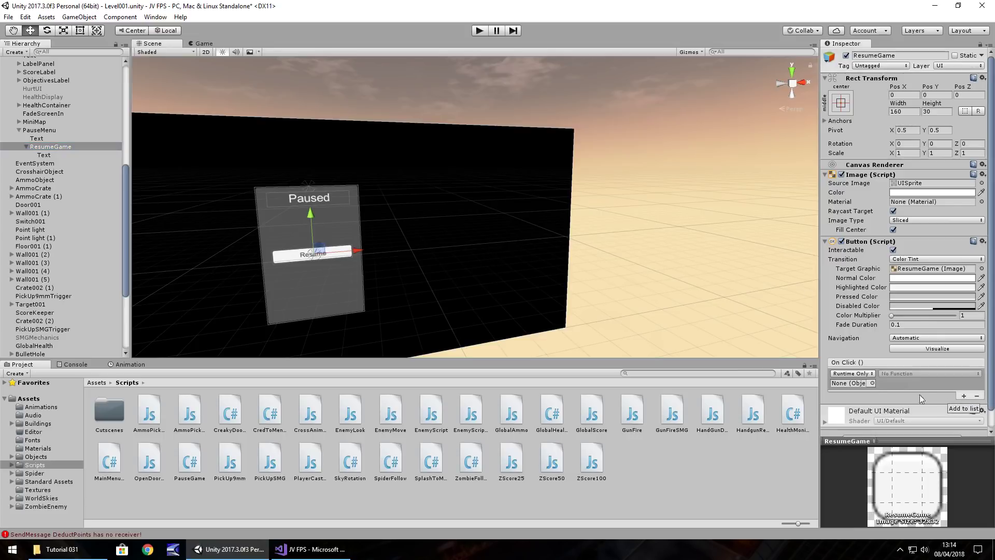
{"action": "scroll", "coordinate": [126, 187], "scroll_direction": "down", "scroll_amount": 1}
{"action": "scroll", "coordinate": [126, 188], "scroll_direction": "down", "scroll_amount": 5}
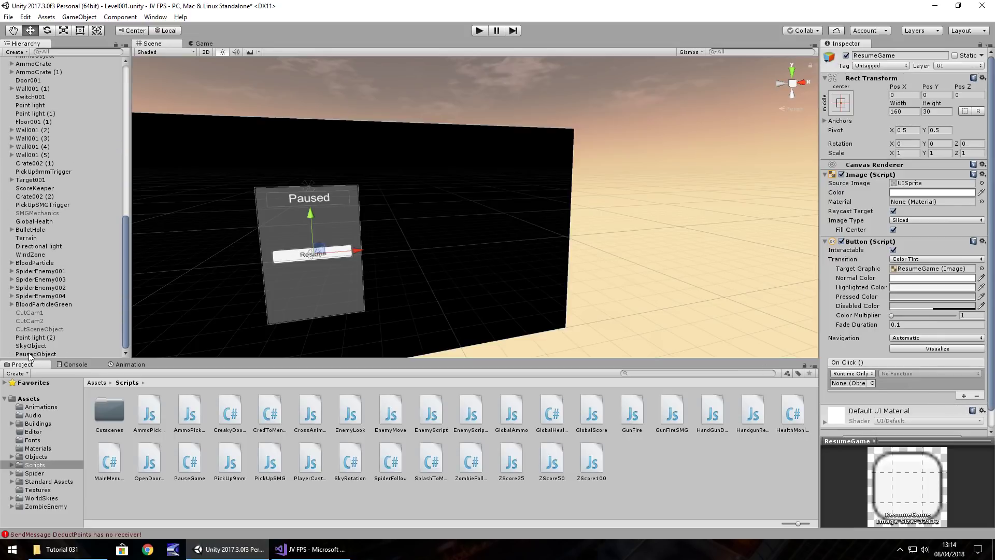
{"action": "left_click_drag", "start_coordinate": [36, 354], "coordinate": [863, 386]}
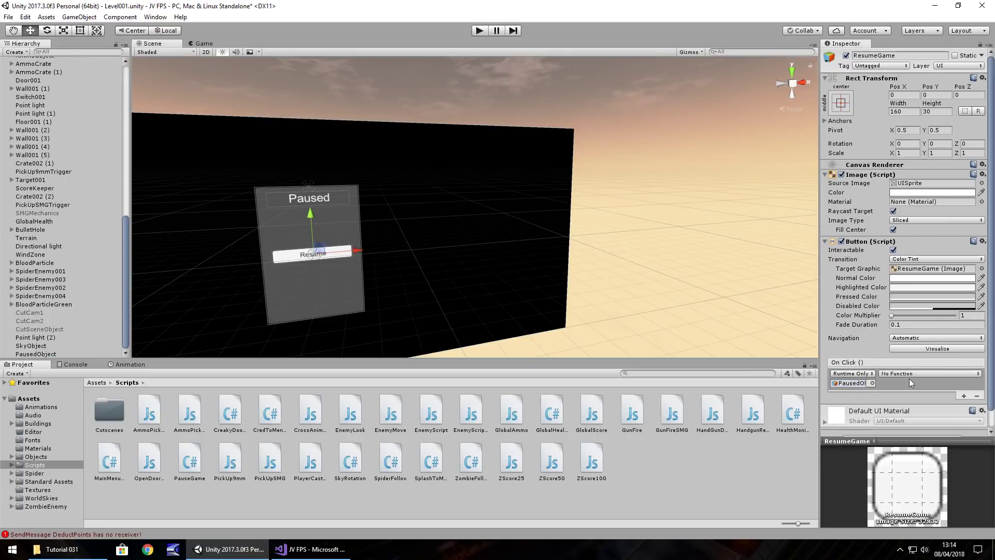
{"action": "left_click", "coordinate": [908, 374]}
{"action": "mouse_move", "coordinate": [909, 424]}
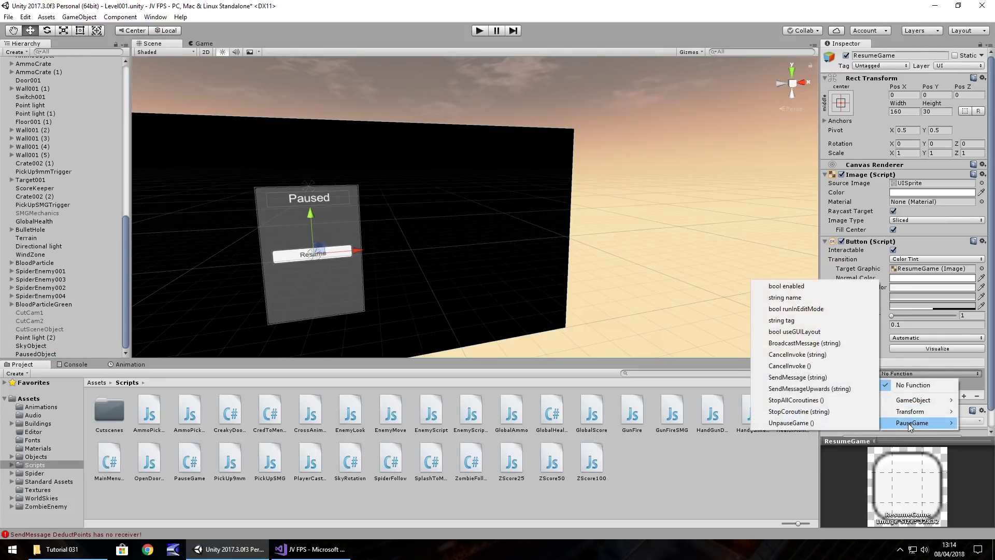
{"action": "left_click", "coordinate": [804, 424]}
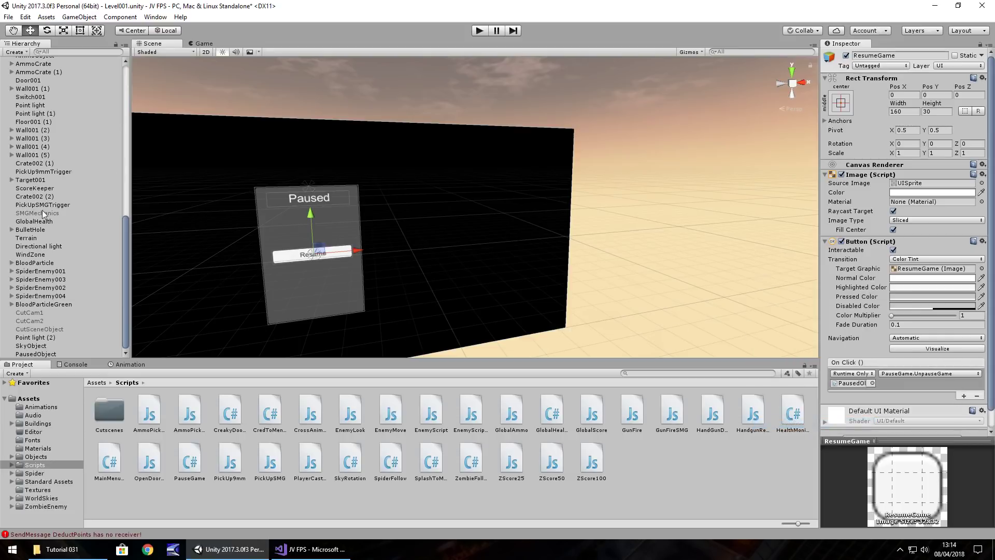
Step: Deactivate the PauseMenu panel so it is hidden when the game starts
{"action": "scroll", "coordinate": [44, 213], "scroll_direction": "up", "scroll_amount": 5}
{"action": "left_click", "coordinate": [41, 130]}
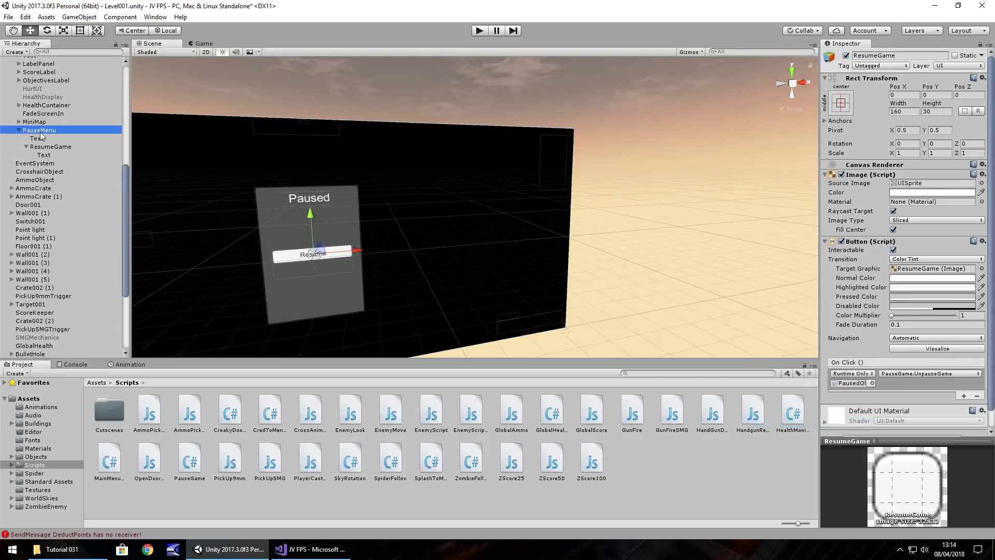
{"action": "left_click", "coordinate": [846, 56]}
Step: Play-test the level by pausing and resuming twice with the Resume button, and stop play mode
{"action": "left_click", "coordinate": [480, 30]}
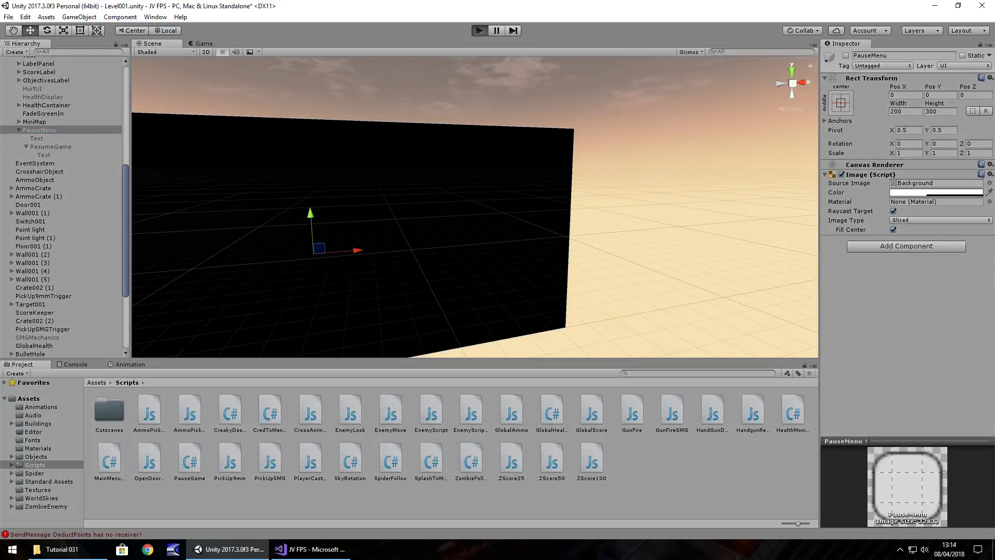
{"action": "key", "text": "Escape"}
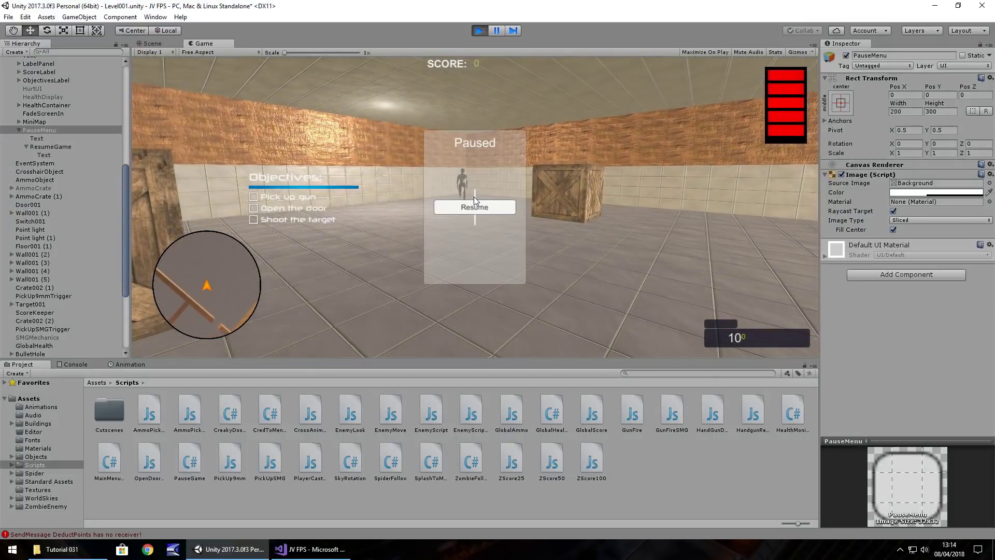
{"action": "left_click", "coordinate": [473, 207]}
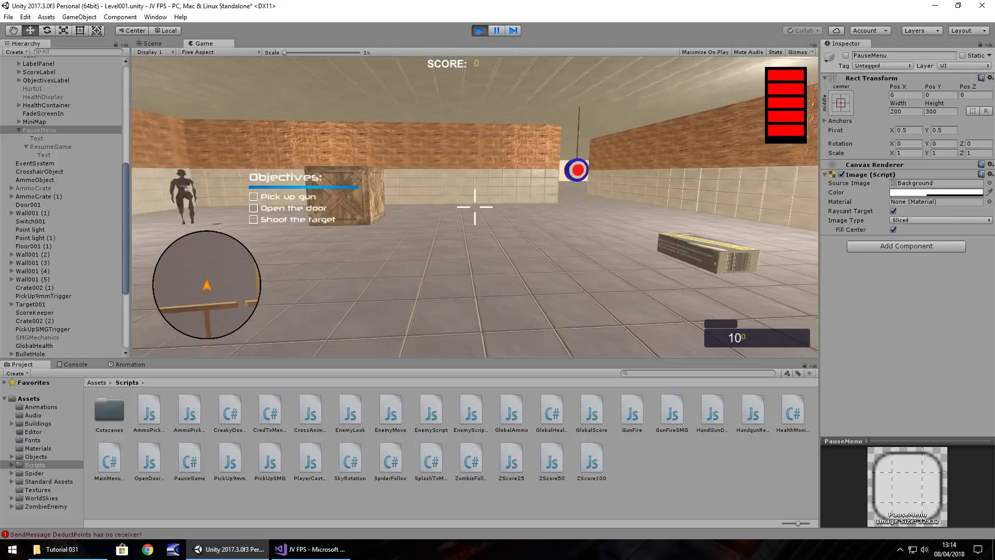
{"action": "key", "text": "Escape"}
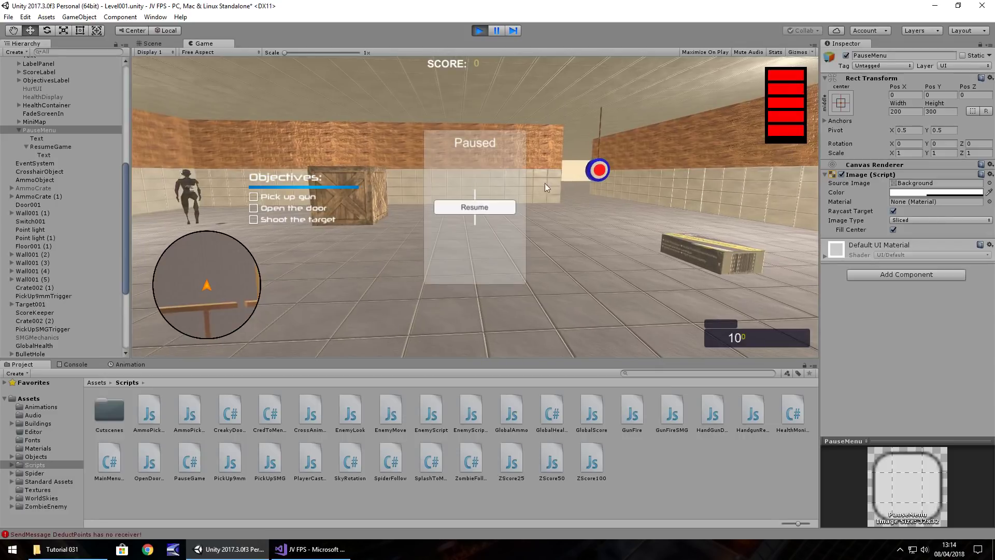
{"action": "left_click", "coordinate": [475, 207]}
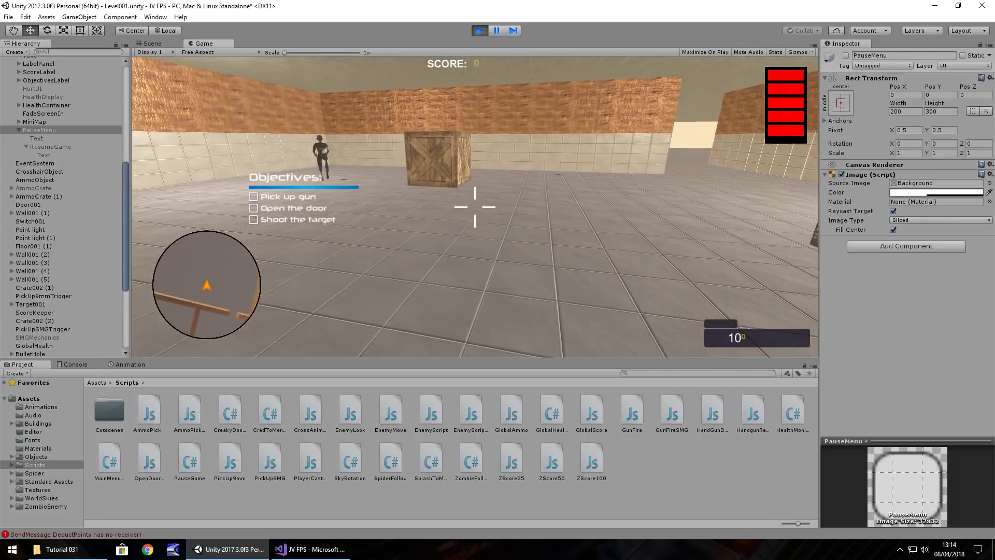
{"action": "key", "text": "ctrl+p"}
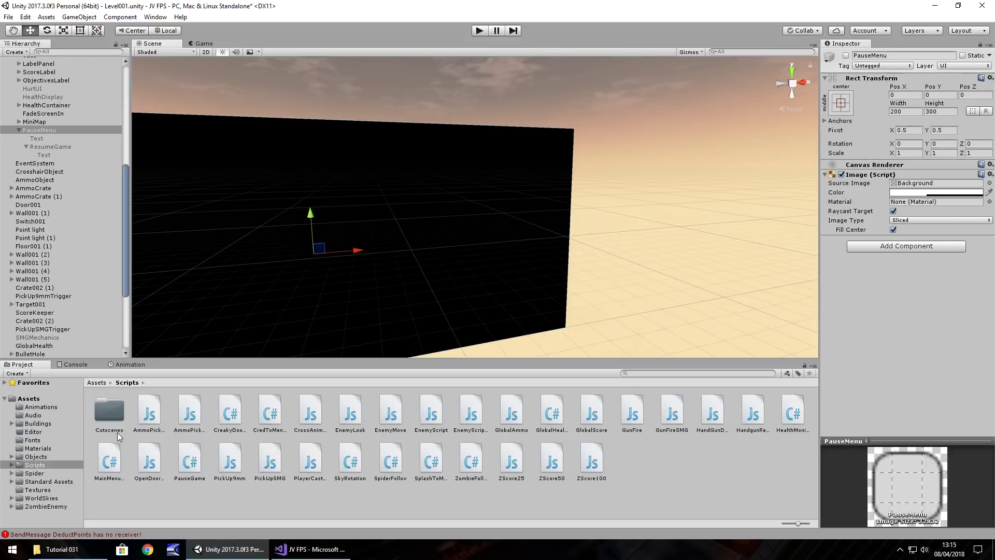
Step: Move the FPSController along the Z axis to about -12.97, keeping it inside the room
{"action": "left_click", "coordinate": [28, 398]}
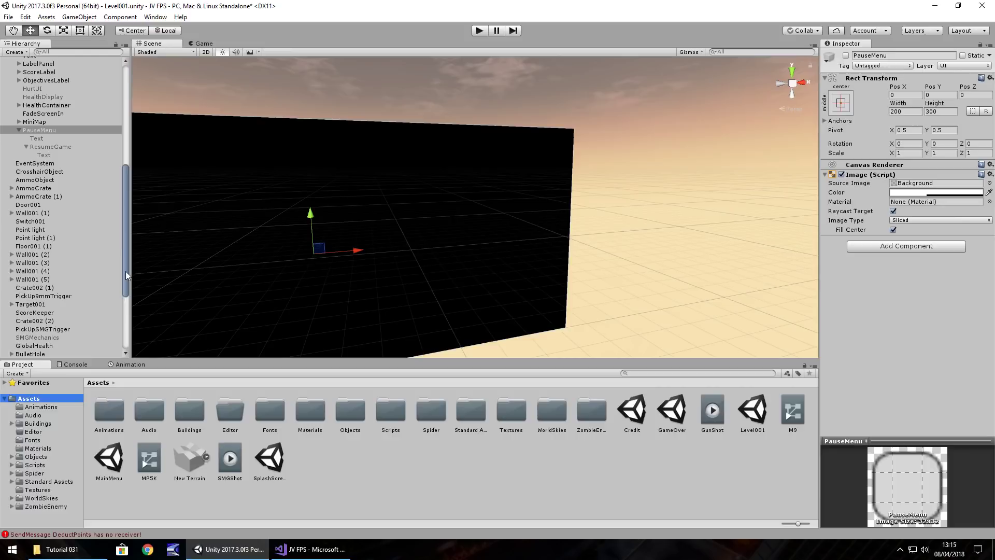
{"action": "left_click_drag", "start_coordinate": [126, 272], "coordinate": [108, 171]}
{"action": "scroll", "coordinate": [55, 129], "scroll_direction": "up", "scroll_amount": 1}
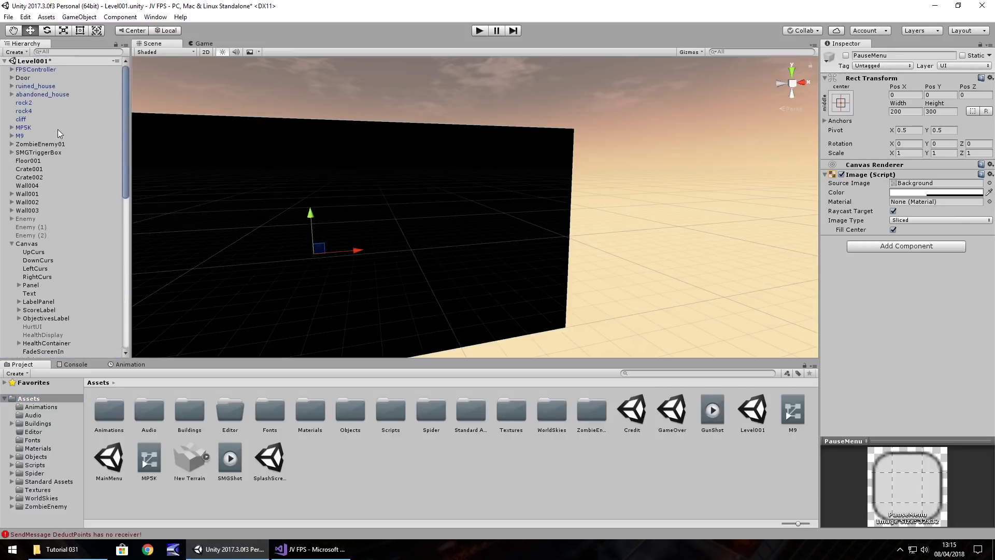
{"action": "double_click", "coordinate": [30, 70]}
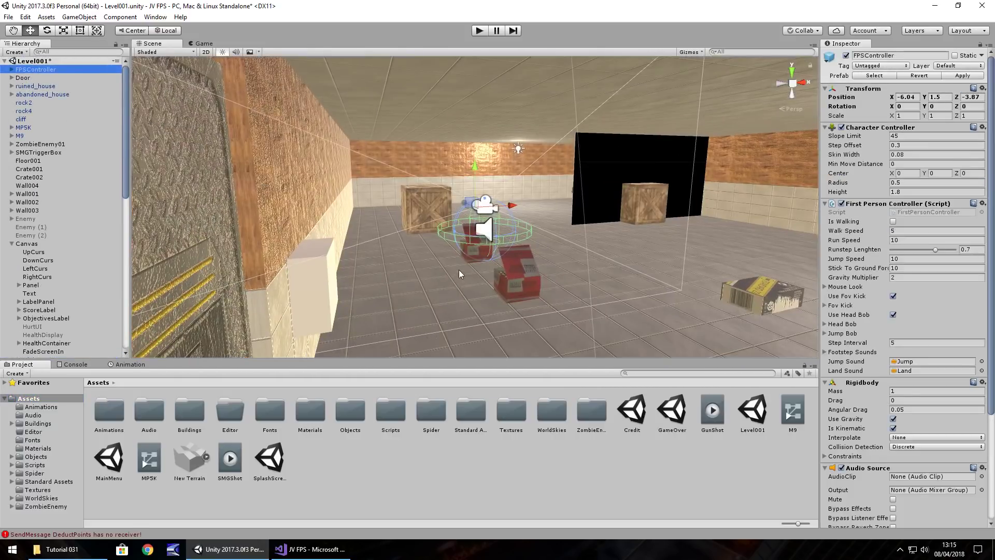
{"action": "right_click_drag", "start_coordinate": [459, 270], "coordinate": [542, 265]}
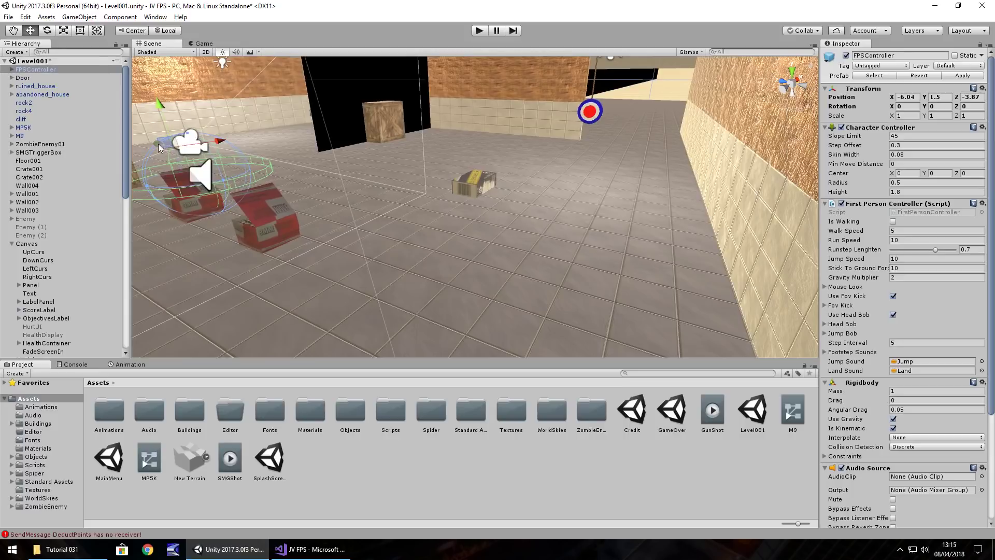
{"action": "left_click_drag", "start_coordinate": [157, 144], "coordinate": [306, 220]}
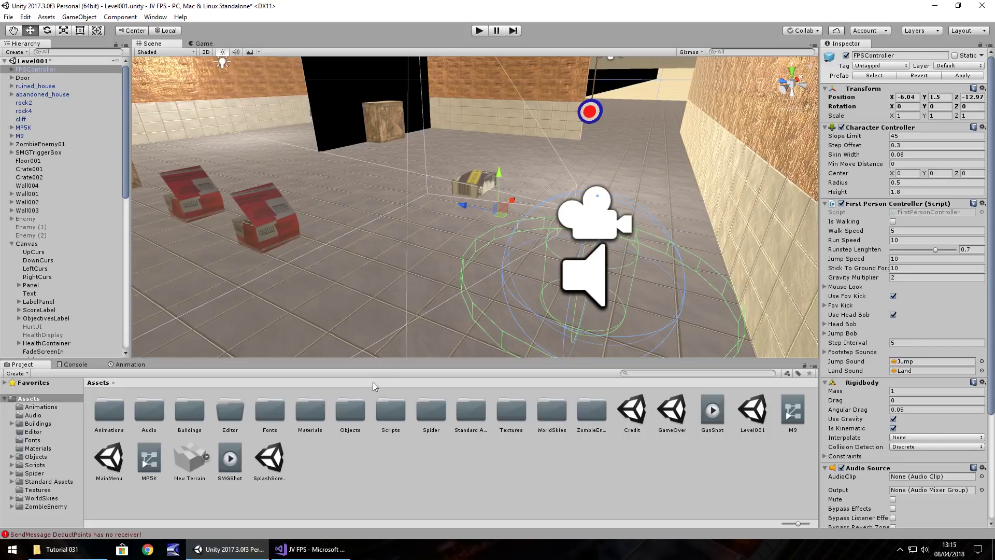
Step: Import the Barrels folder from the Tutorial 031 folder into the project's Objects folder
{"action": "double_click", "coordinate": [351, 409]}
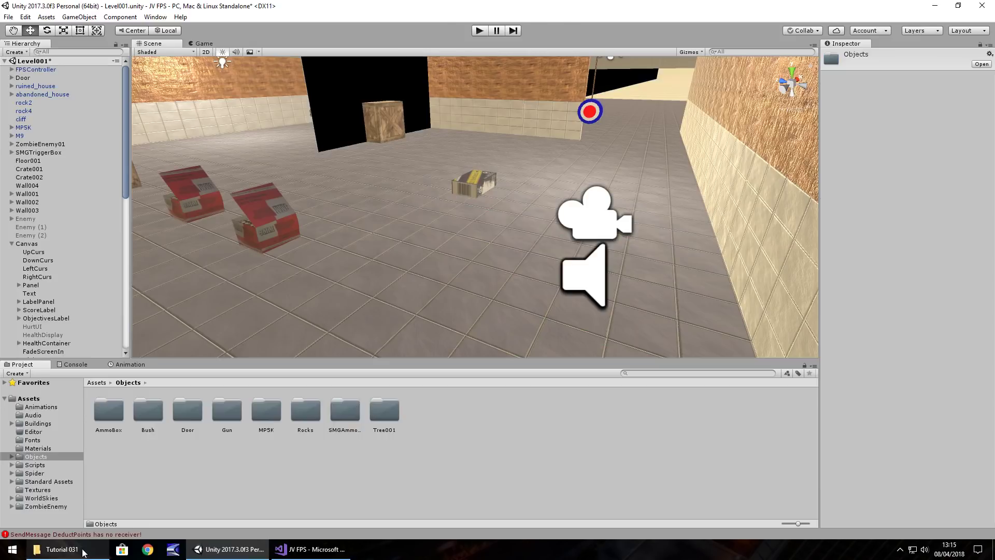
{"action": "left_click", "coordinate": [57, 549]}
{"action": "left_click_drag", "start_coordinate": [112, 79], "coordinate": [427, 408]}
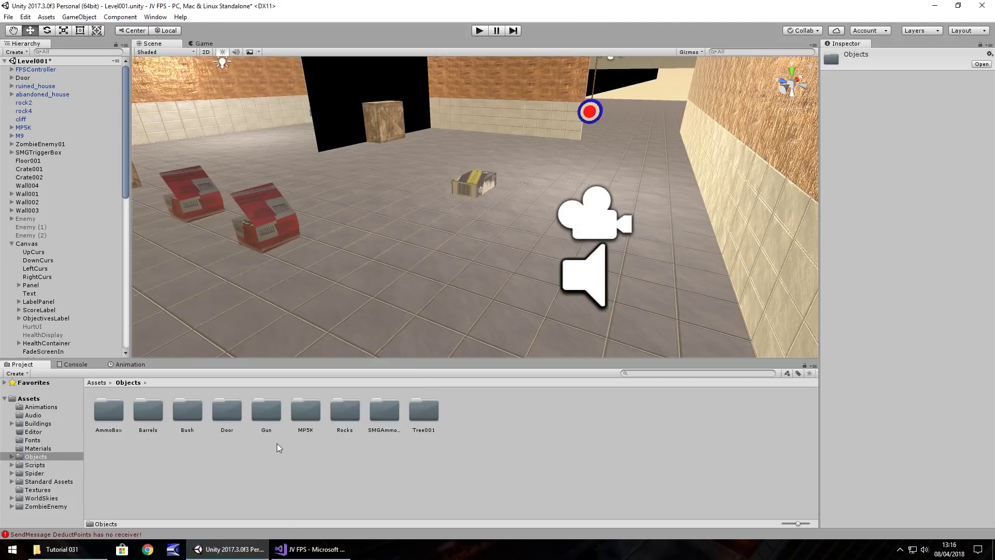
Step: Place the barrel2 1 prefab from the Barrels folder on the room floor near the hanging target
{"action": "double_click", "coordinate": [151, 416]}
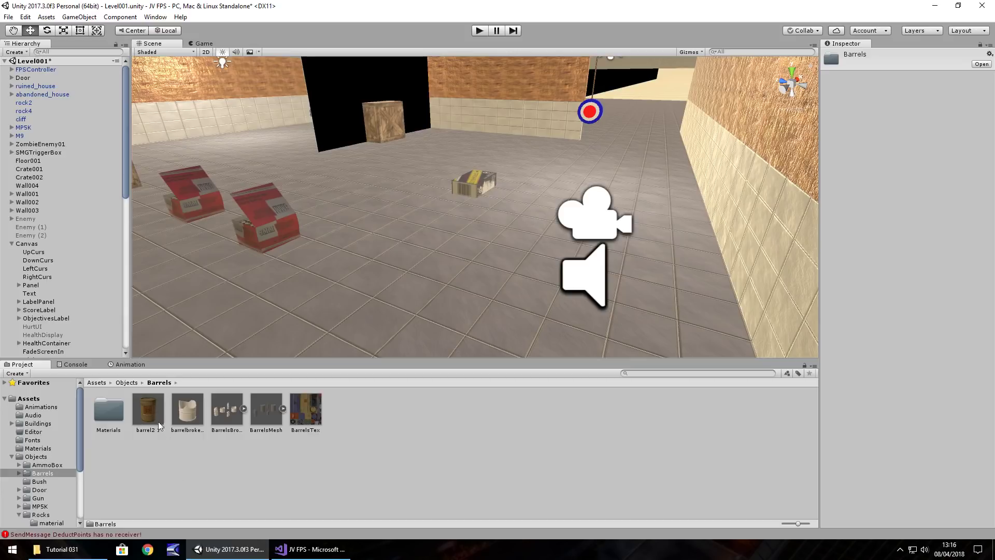
{"action": "left_click_drag", "start_coordinate": [148, 412], "coordinate": [521, 150]}
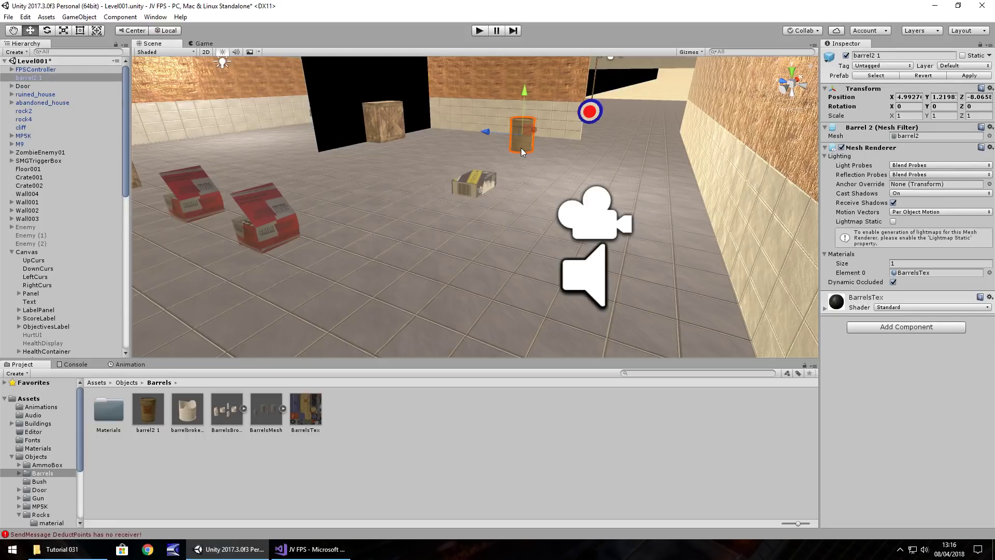
{"action": "scroll", "coordinate": [521, 148], "scroll_direction": "down", "scroll_amount": 6}
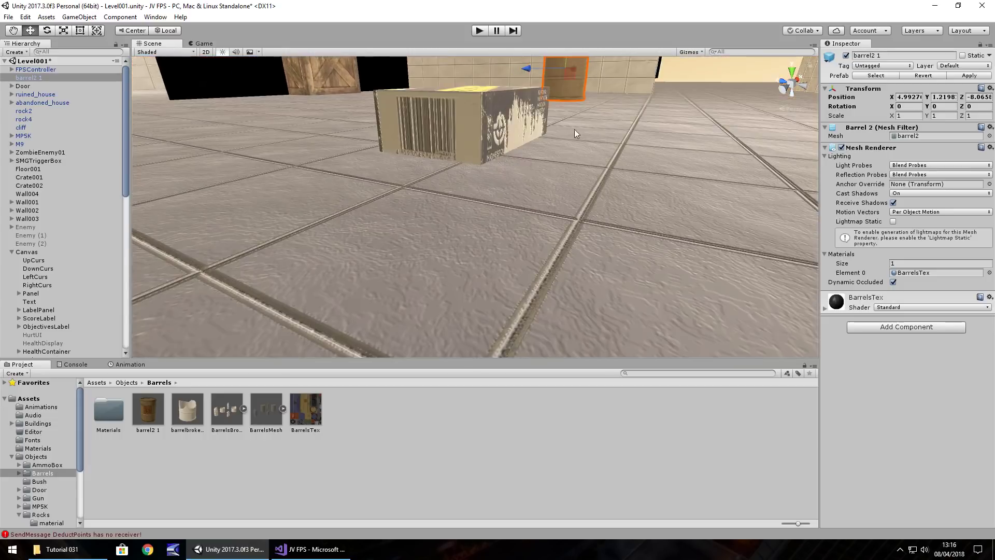
{"action": "middle_click_drag", "start_coordinate": [574, 129], "coordinate": [548, 256]}
{"action": "scroll", "coordinate": [517, 244], "scroll_direction": "up", "scroll_amount": 3}
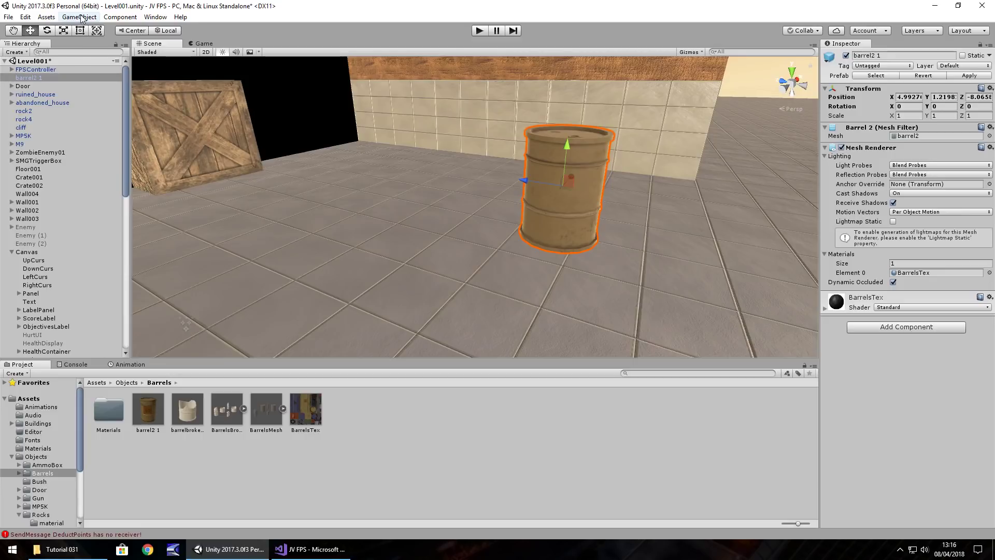
Step: Create a cube near the barrel and make it a child of barrel2 1
{"action": "left_click", "coordinate": [81, 17]}
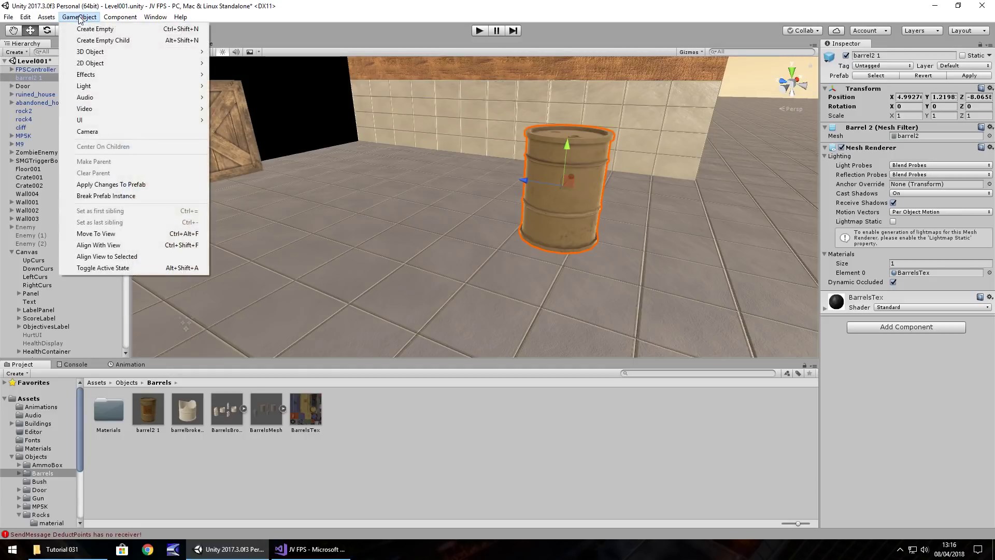
{"action": "mouse_move", "coordinate": [166, 52]}
{"action": "left_click", "coordinate": [232, 52]}
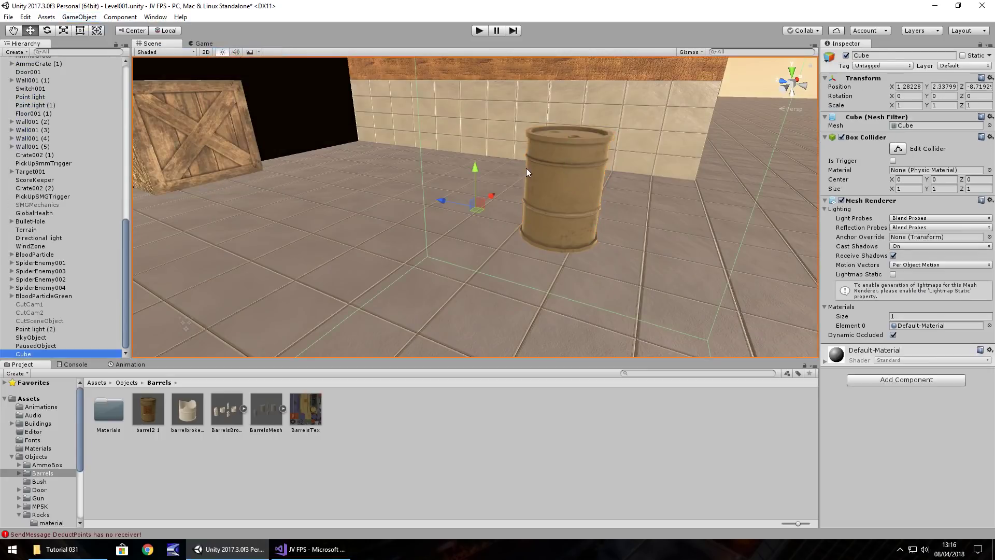
{"action": "left_click_drag", "start_coordinate": [491, 195], "coordinate": [720, 99]}
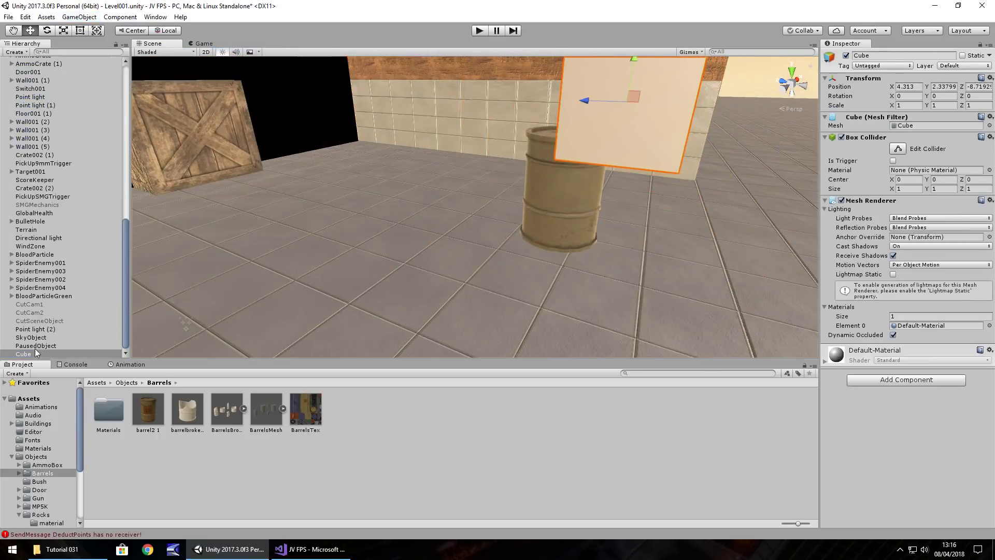
{"action": "left_click_drag", "start_coordinate": [27, 354], "coordinate": [78, 79]}
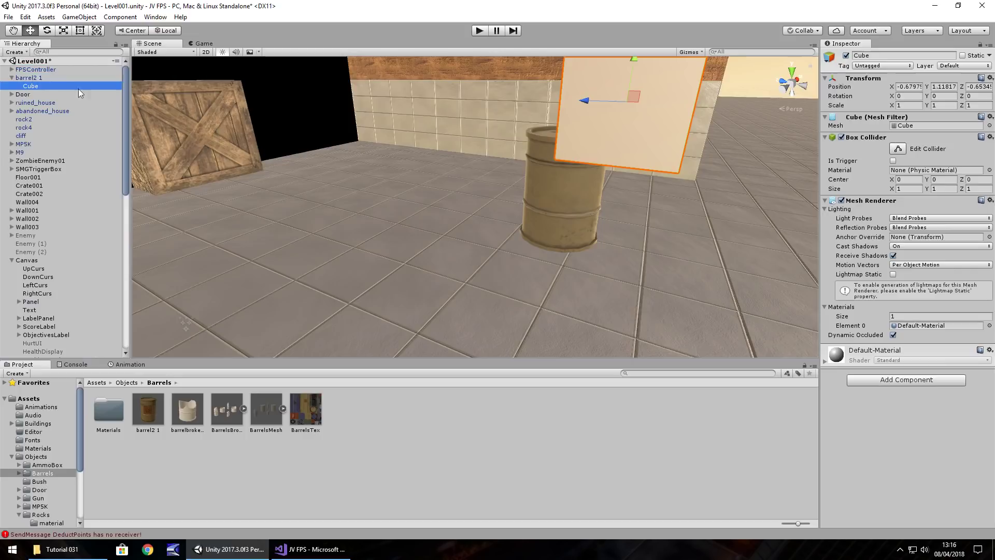
Step: Set the cube's local position to 0, 0, 0 and unparent it from barrel2 1 to the scene's top level
{"action": "left_click", "coordinate": [912, 87]}
{"action": "type", "text": "0"}
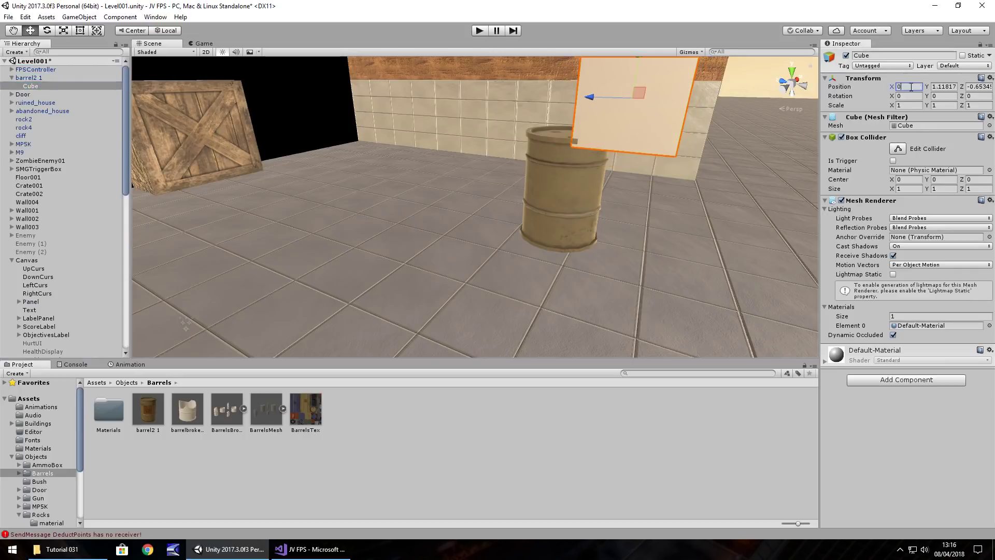
{"action": "key", "text": "Tab"}
{"action": "type", "text": "0"}
{"action": "key", "text": "Tab"}
{"action": "type", "text": "0"}
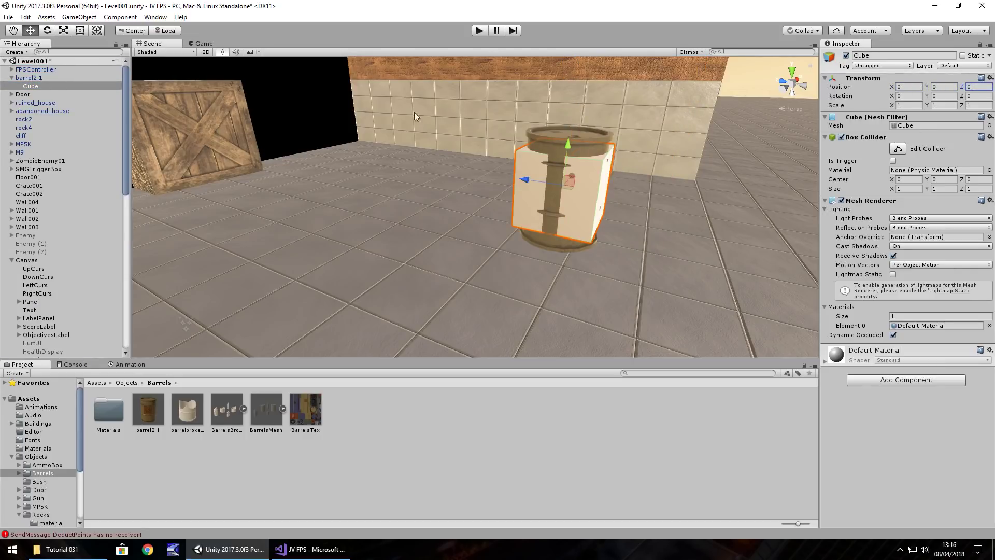
{"action": "left_click_drag", "start_coordinate": [32, 87], "coordinate": [35, 74]}
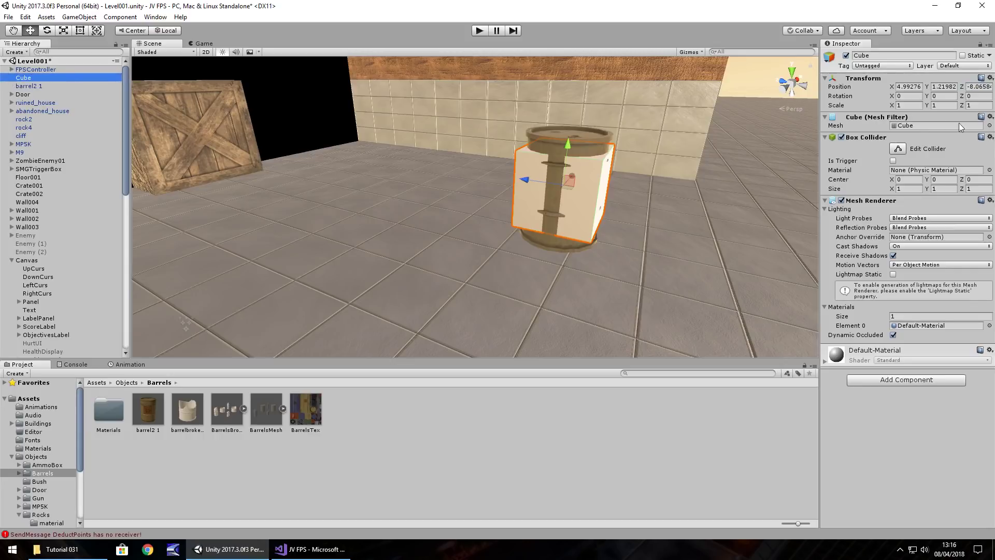
Step: Scale the cube to X 1.2, Y 1.75, Z 1.2 and raise it to about Y 1.38 so it encloses the barrel
{"action": "left_click", "coordinate": [903, 106]}
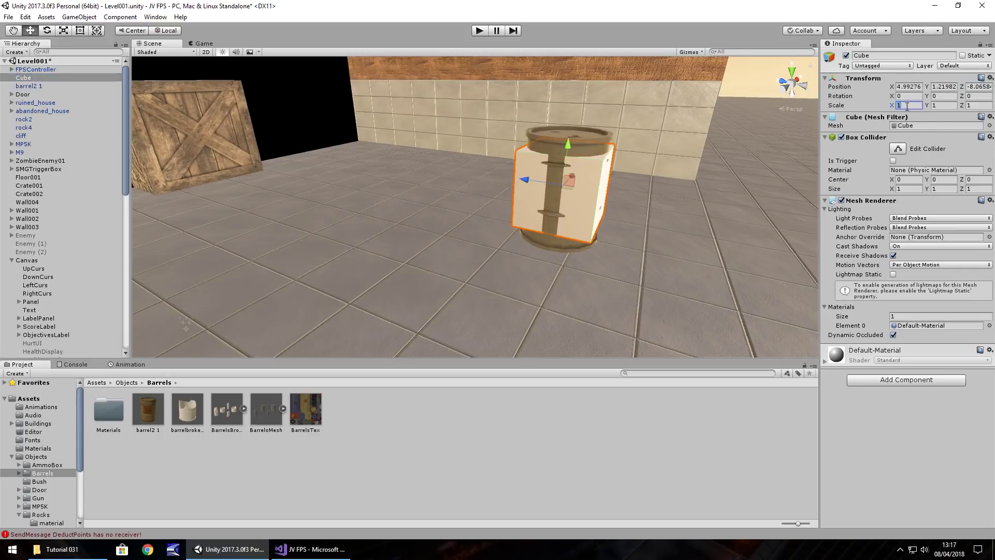
{"action": "type", "text": ".2"}
{"action": "key", "text": "Tab"}
{"action": "key", "text": "Tab"}
{"action": "type", "text": "1.2"}
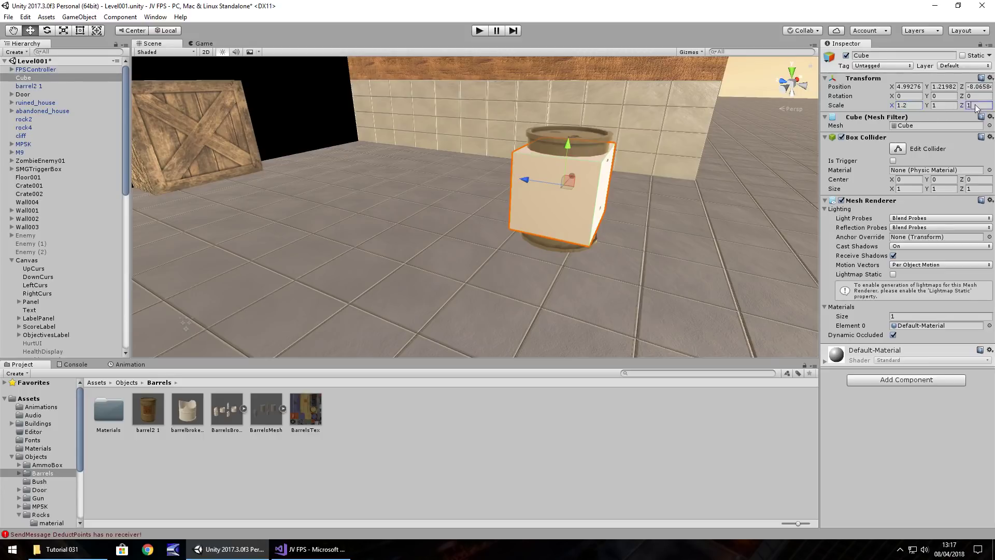
{"action": "double_click", "coordinate": [944, 105]}
{"action": "type", "text": "2"}
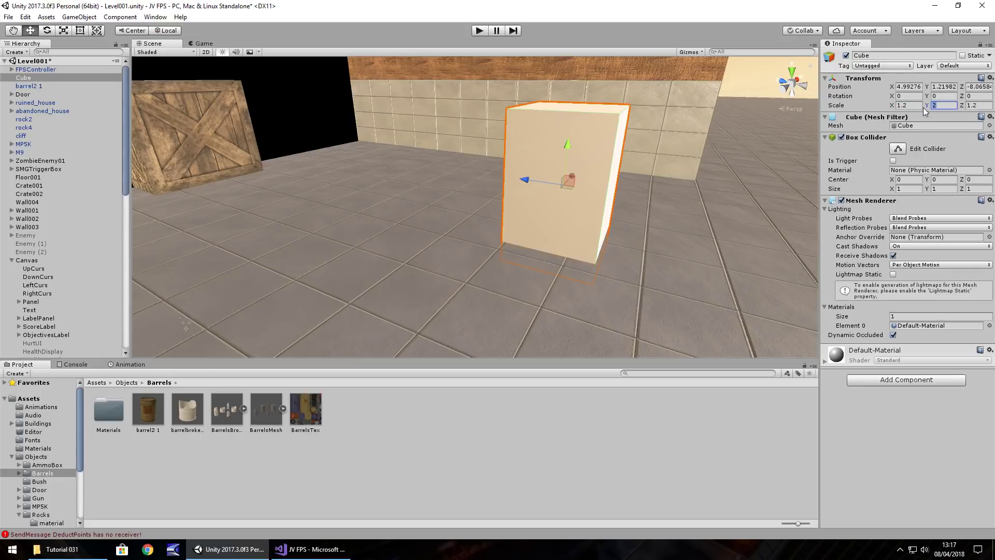
{"action": "key", "text": "BackSpace"}
{"action": "type", "text": "1.75"}
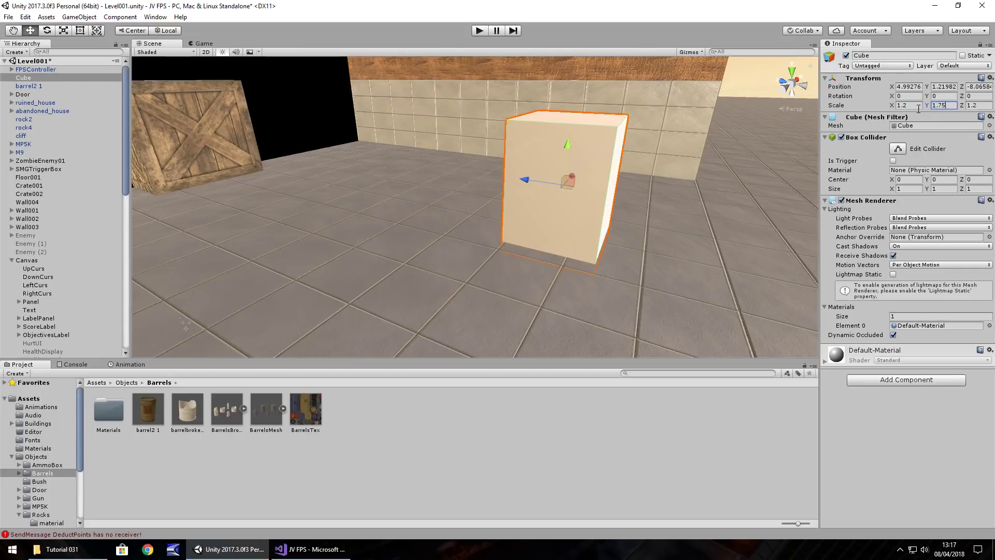
{"action": "left_click_drag", "start_coordinate": [566, 144], "coordinate": [570, 133]}
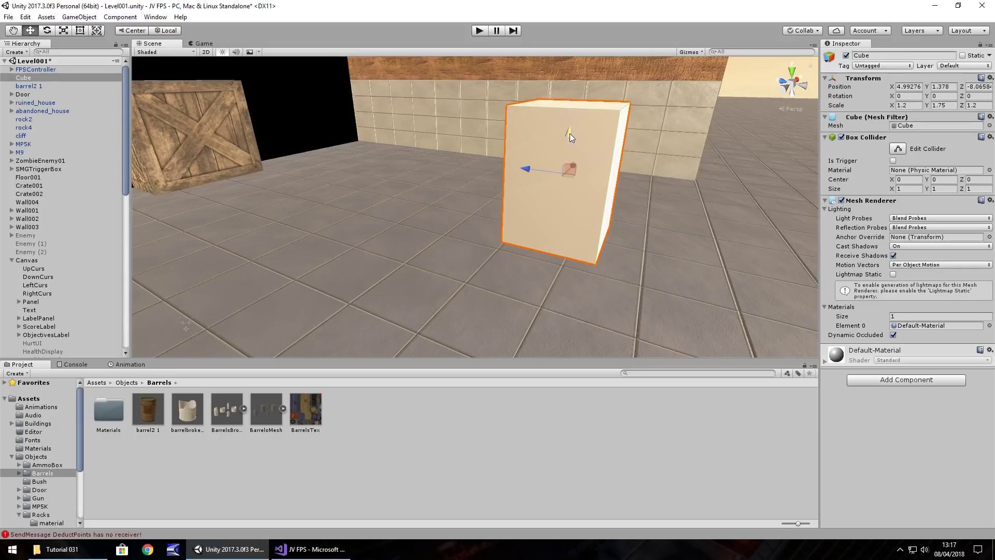
Step: Turn off the cube's Mesh Renderer so that only the enclosed barrel shows
{"action": "left_click", "coordinate": [841, 201]}
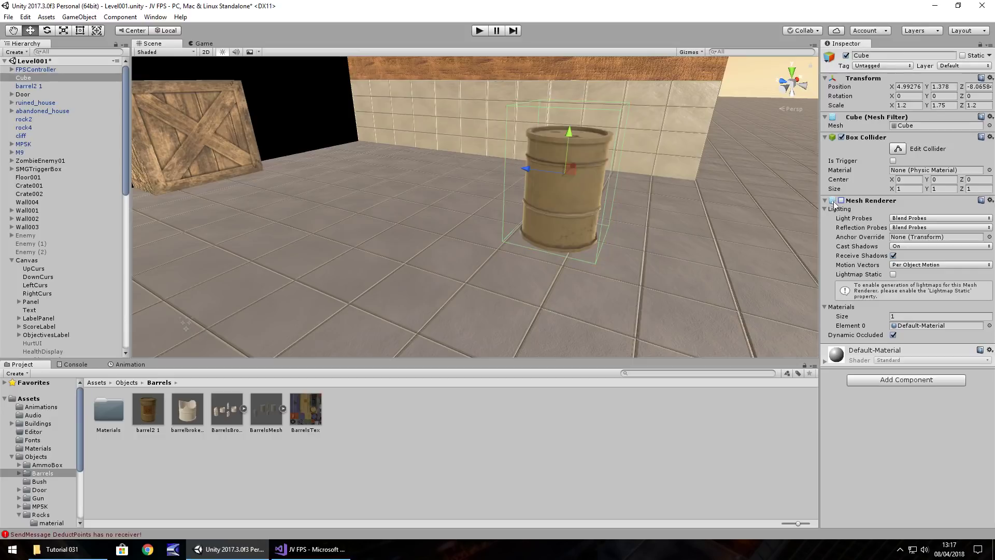
Step: Rename the cube BarrelObject and make barrel2 1 its child
{"action": "right_click", "coordinate": [29, 78]}
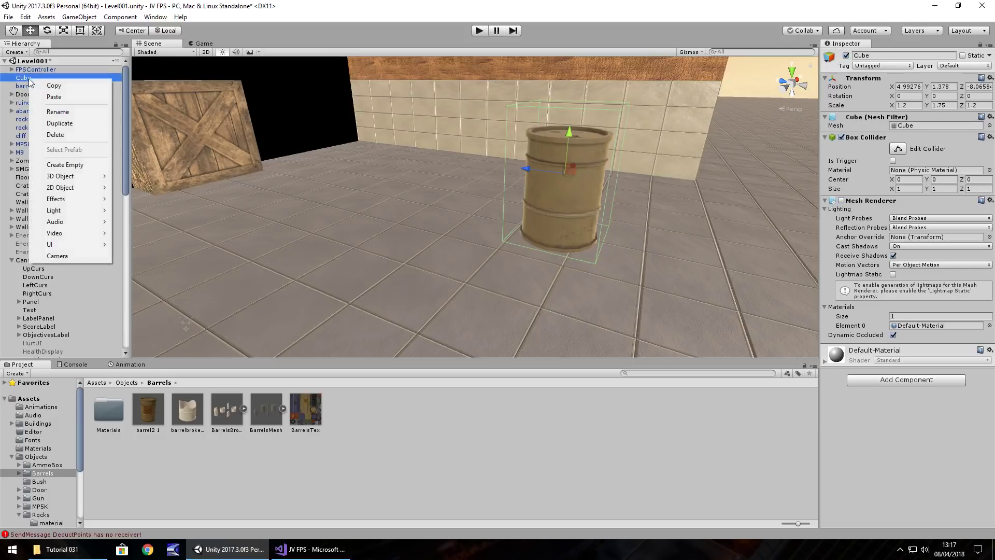
{"action": "left_click", "coordinate": [64, 109]}
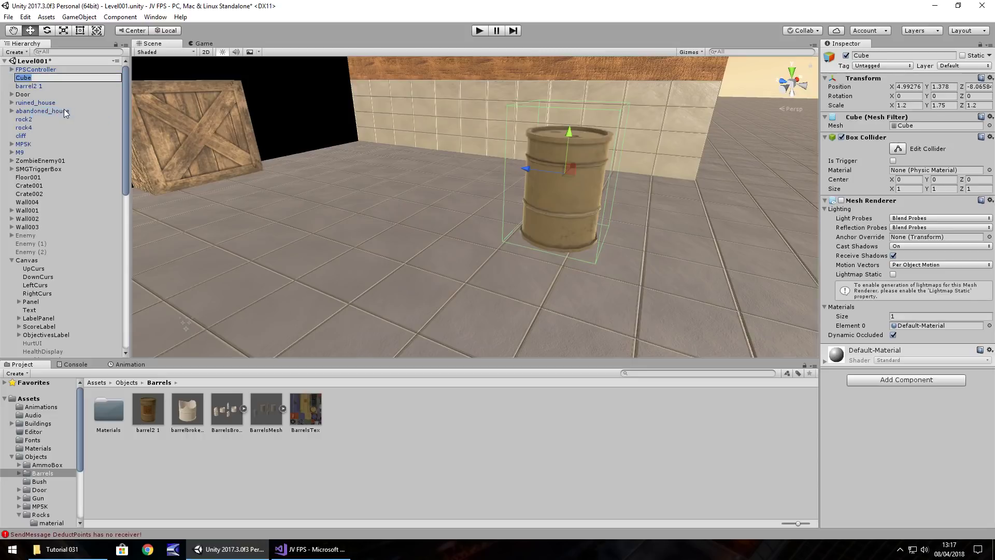
{"action": "type", "text": "BarrelObject"}
{"action": "key", "text": "Return"}
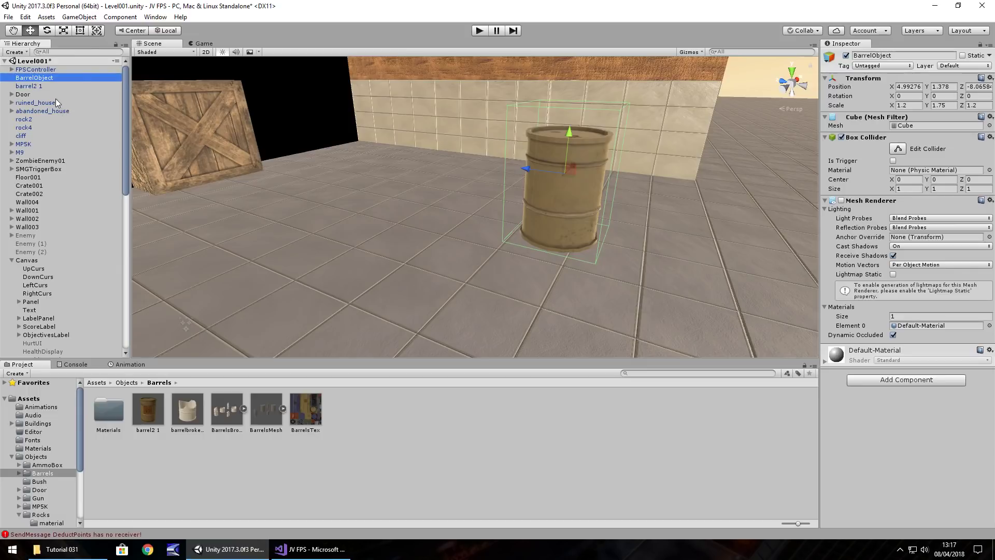
{"action": "left_click_drag", "start_coordinate": [26, 87], "coordinate": [36, 83]}
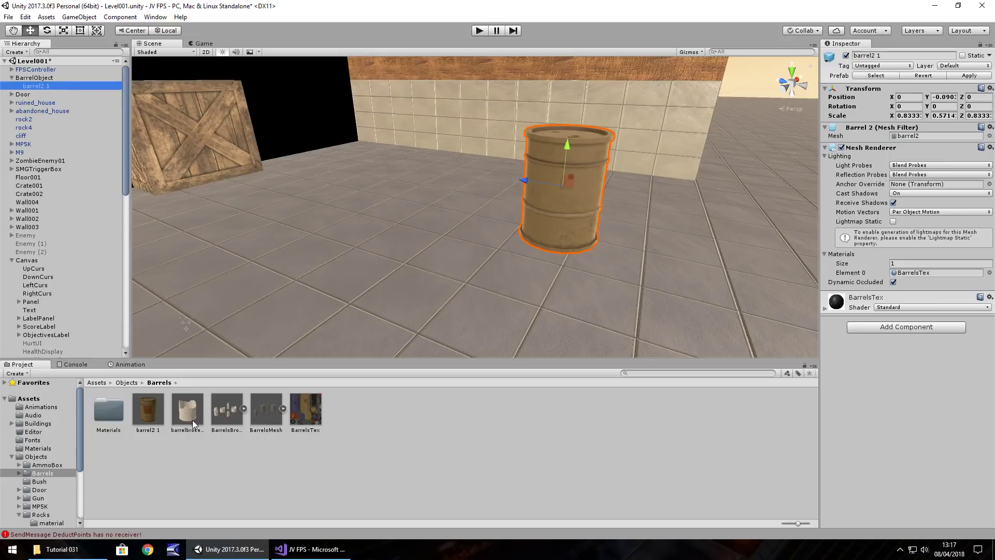
Step: Place barrelbroken2 from the Barrels folder on the floor with the BarrelsTex texture and shift it along X to about 4.57
{"action": "left_click_drag", "start_coordinate": [185, 417], "coordinate": [359, 253]}
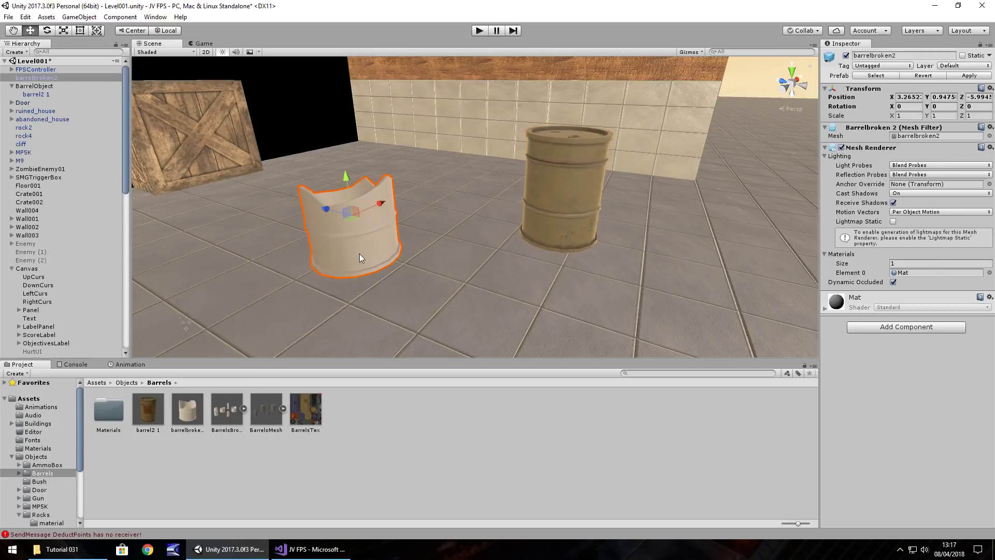
{"action": "left_click_drag", "start_coordinate": [306, 412], "coordinate": [191, 411]}
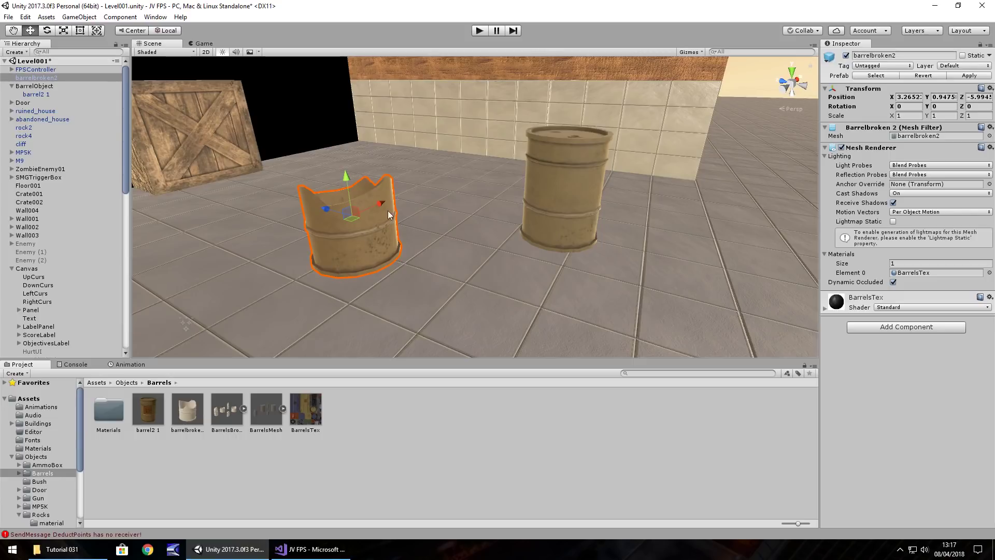
{"action": "left_click_drag", "start_coordinate": [381, 206], "coordinate": [459, 197]}
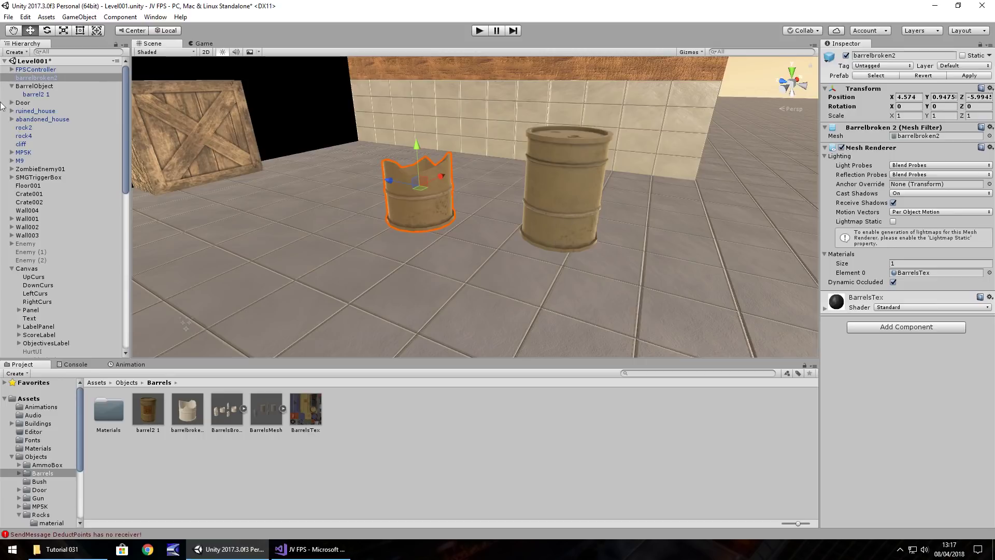
Step: Make barrelbroken2 a child of barrel2 1 and set its local position to 0, 0, 0
{"action": "mouse_move", "coordinate": [37, 77]}
{"action": "left_mouse_down"}
{"action": "mouse_move", "coordinate": [57, 87]}
{"action": "mouse_move", "coordinate": [36, 91]}
{"action": "left_mouse_up"}
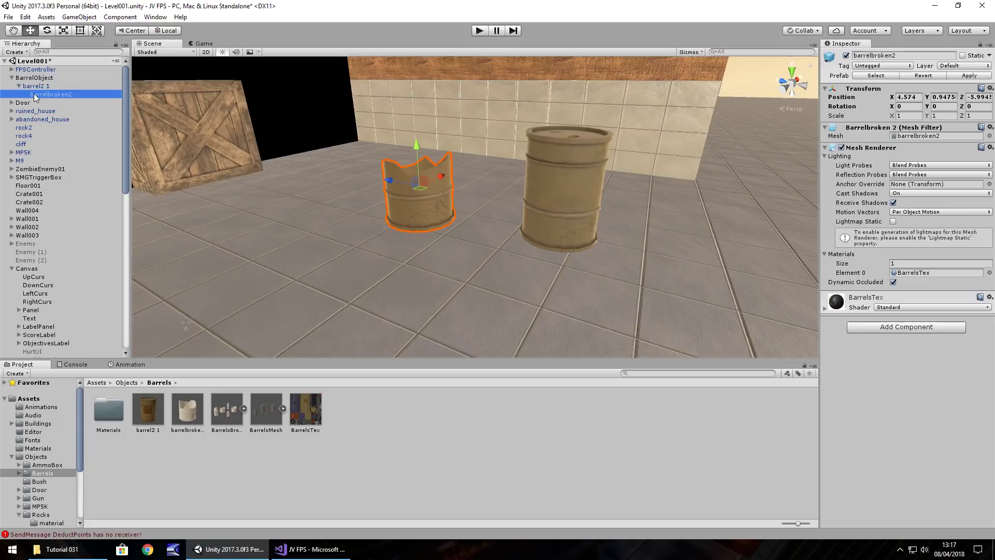
{"action": "left_click", "coordinate": [911, 97]}
{"action": "type", "text": "0"}
{"action": "key", "text": "Tab"}
{"action": "type", "text": "0"}
{"action": "key", "text": "Tab"}
{"action": "type", "text": "0"}
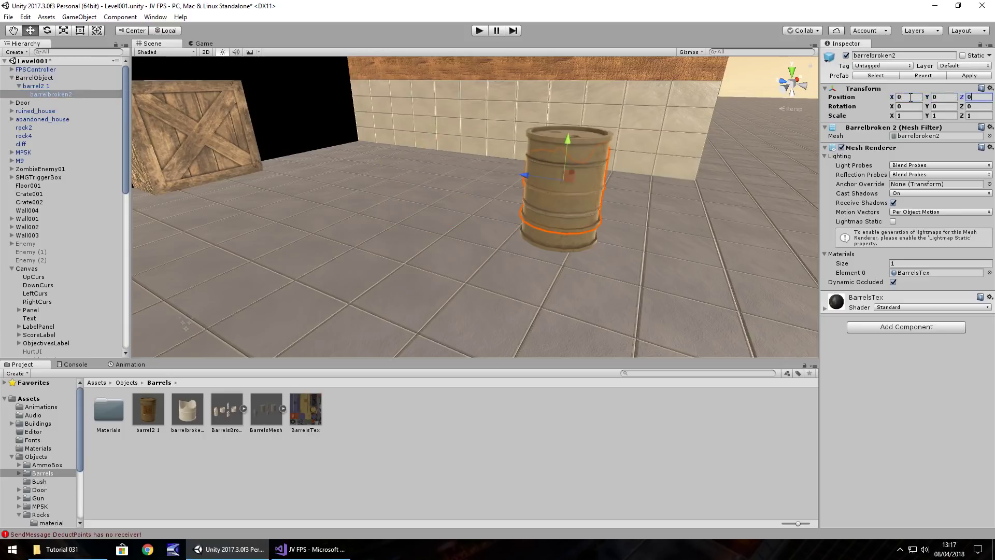
Step: Lower barrelbroken2 to about local Y -0.265 to match the barrel's base and unparent it to the scene's top level
{"action": "left_click_drag", "start_coordinate": [568, 140], "coordinate": [562, 157]}
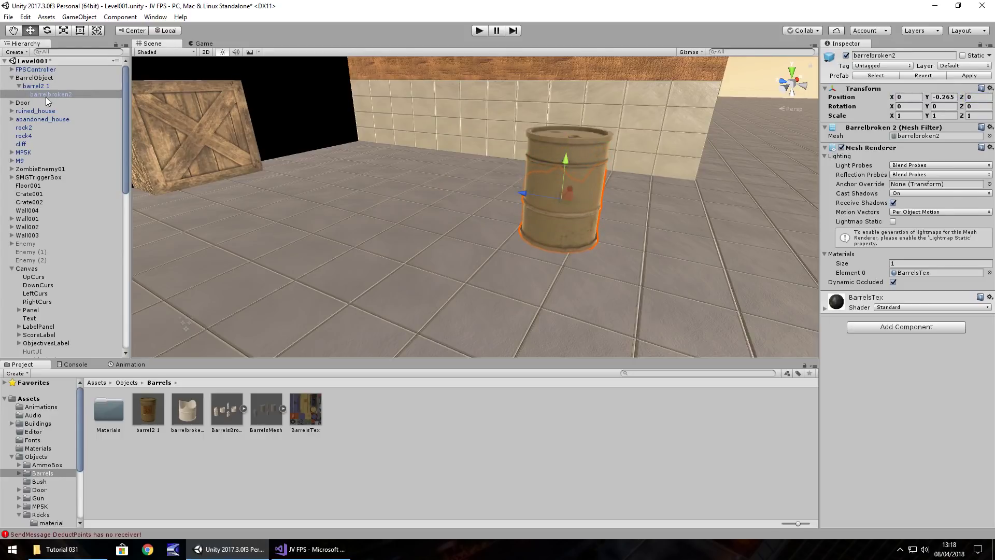
{"action": "left_click_drag", "start_coordinate": [43, 94], "coordinate": [29, 77]}
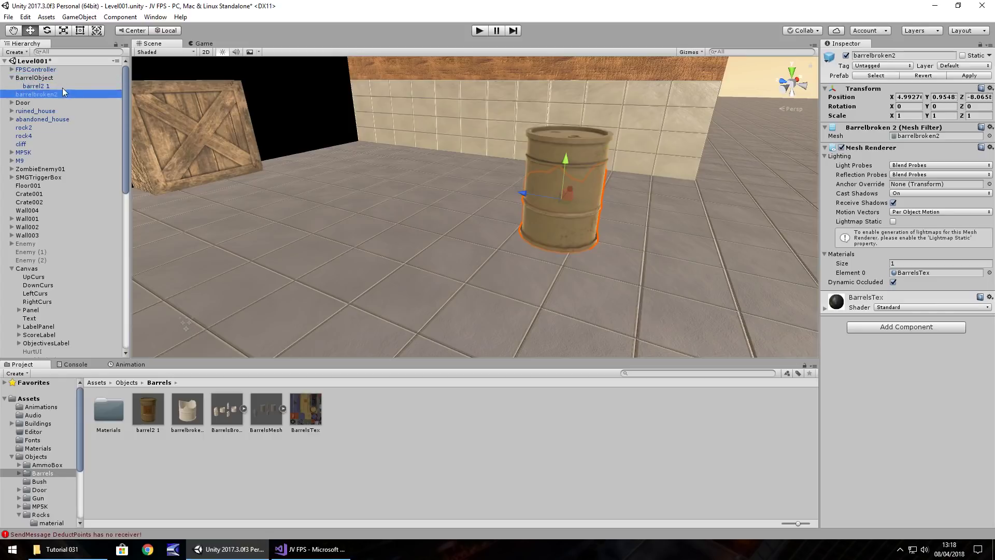
Step: Deactivate barrel2 1, and duplicate barrelbroken2 with the copy listed directly below the original in the hierarchy
{"action": "left_click", "coordinate": [37, 88]}
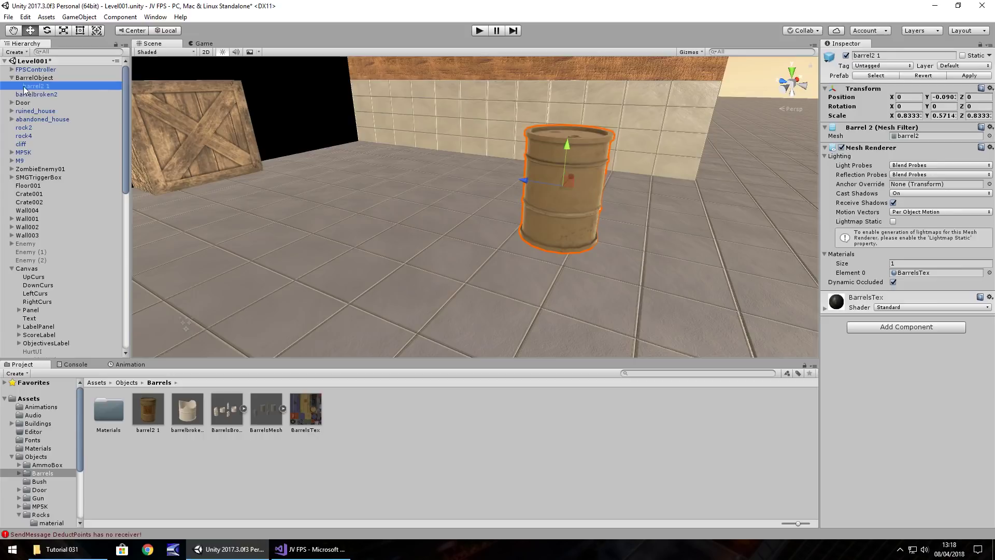
{"action": "left_click", "coordinate": [847, 56]}
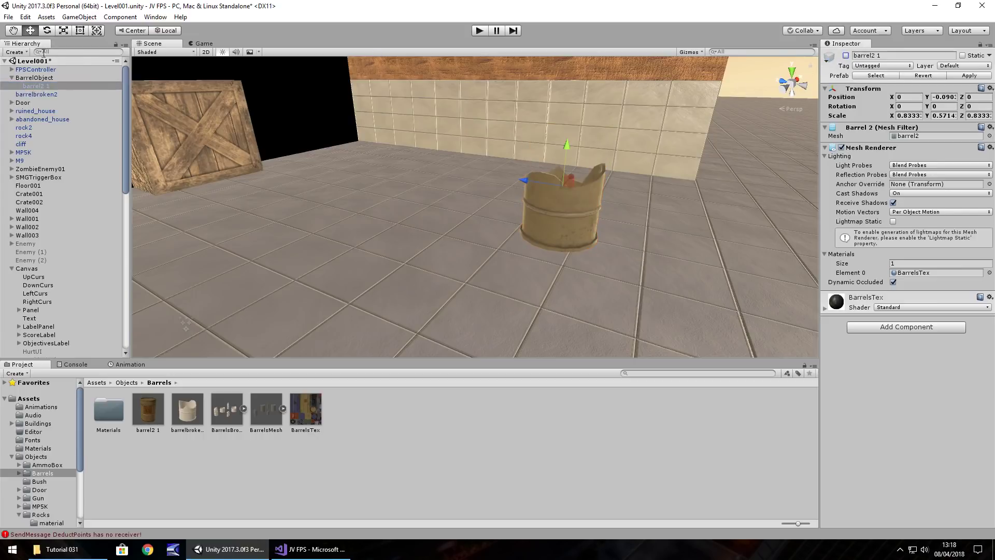
{"action": "left_click", "coordinate": [66, 94]}
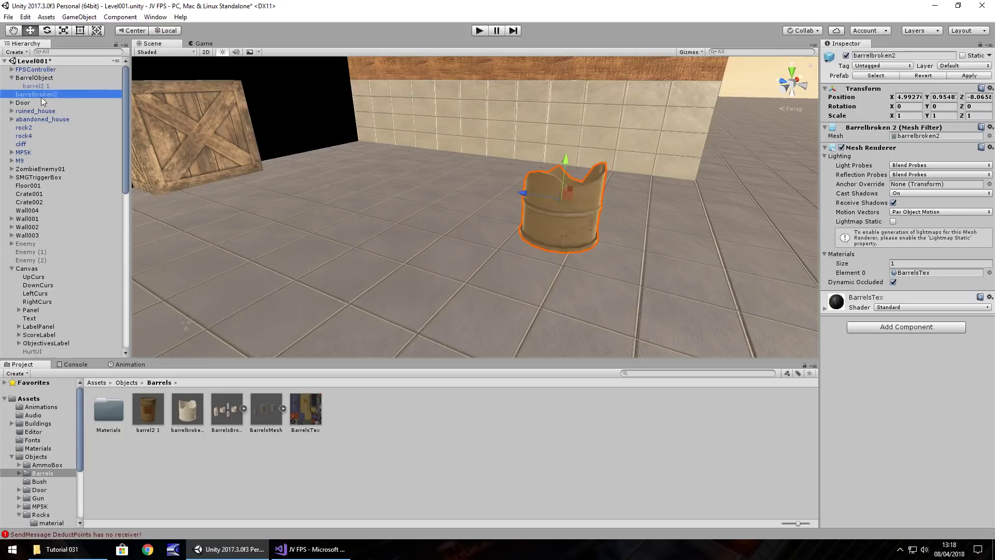
{"action": "key", "text": "ctrl+d"}
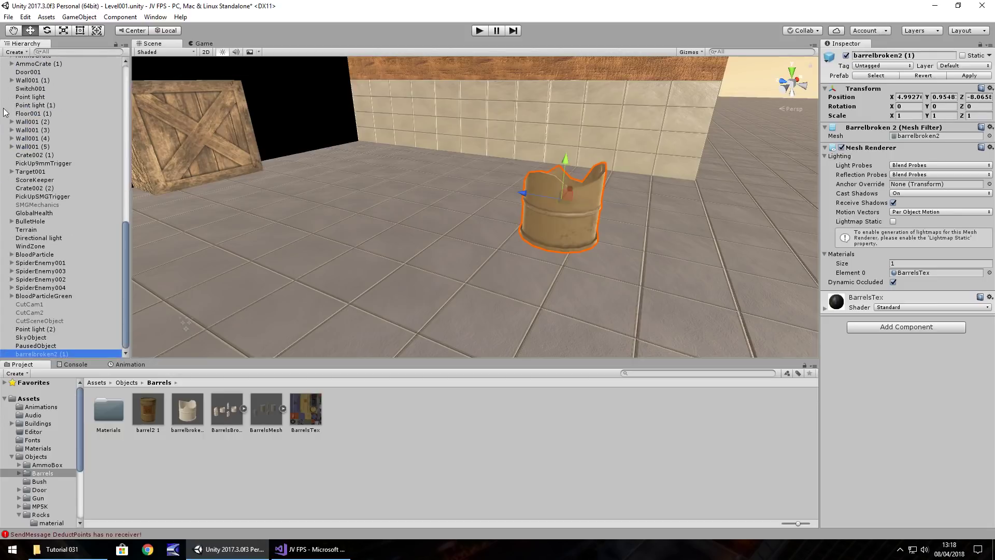
{"action": "left_click_drag", "start_coordinate": [51, 353], "coordinate": [35, 102]}
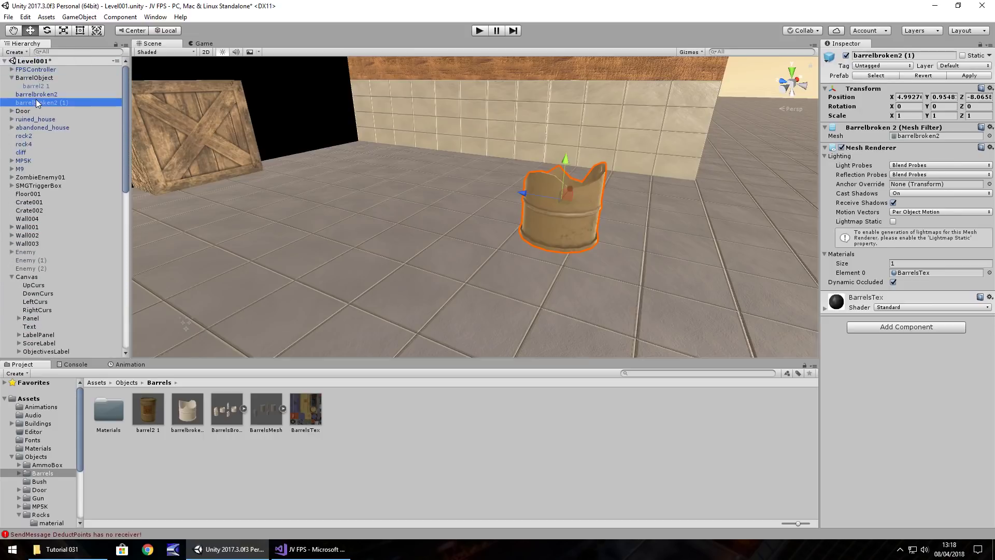
Step: Rotate barrelbroken2 (1) to X 180 and raise it to about Y 1.778 so it forms the barrel's upper half
{"action": "left_click", "coordinate": [905, 109]}
{"action": "type", "text": "180"}
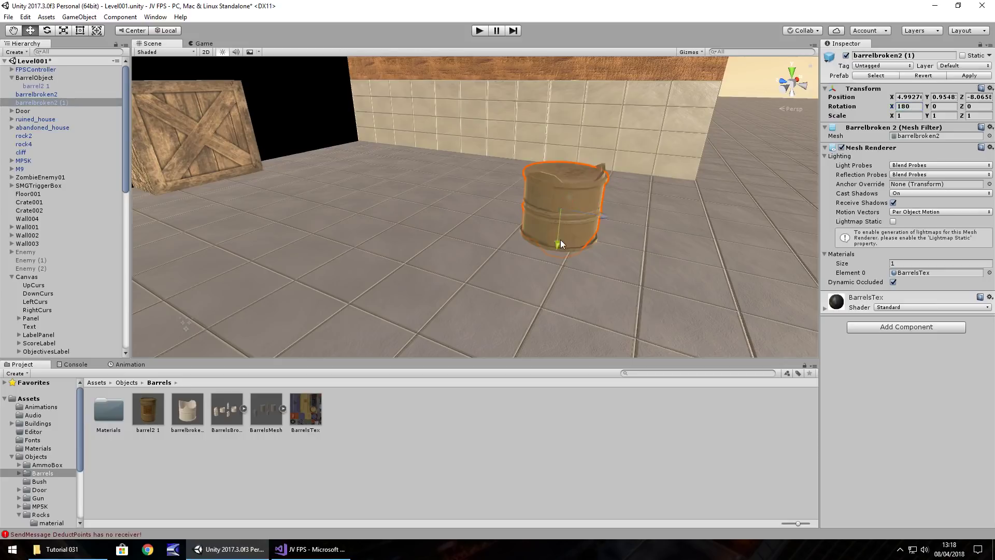
{"action": "left_click_drag", "start_coordinate": [561, 239], "coordinate": [560, 187]}
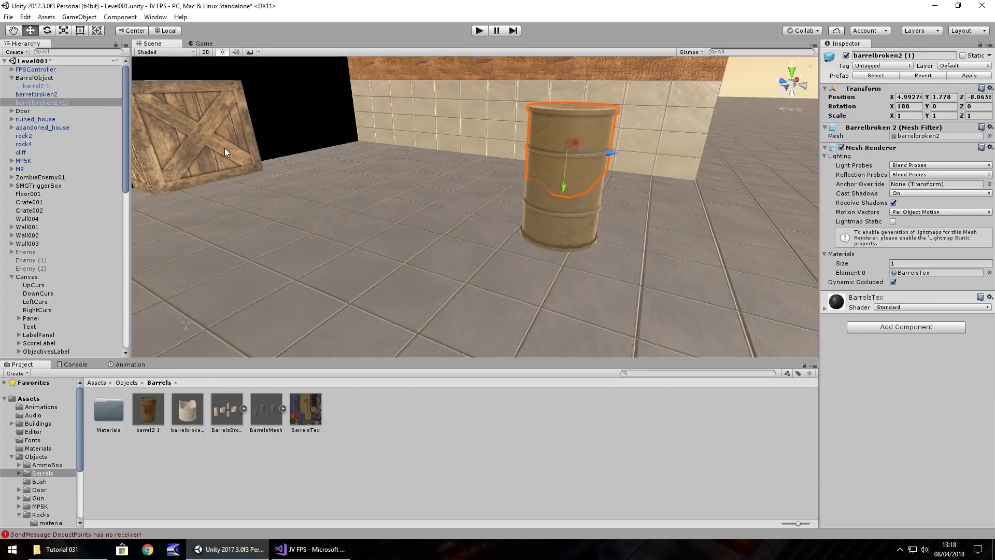
Step: Add a Mesh Collider with Convex enabled to the lower half, barrelbroken2
{"action": "left_click", "coordinate": [56, 94]}
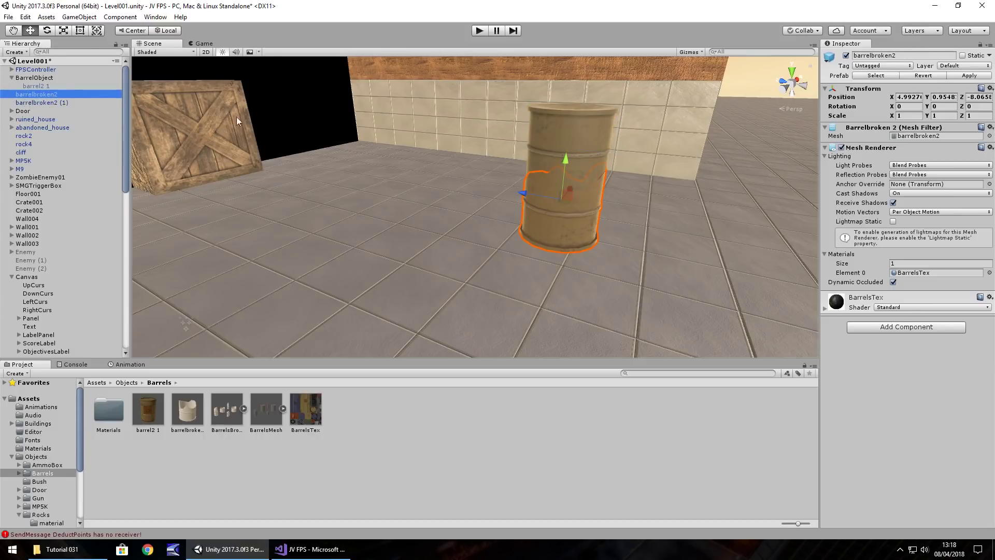
{"action": "left_click", "coordinate": [897, 327]}
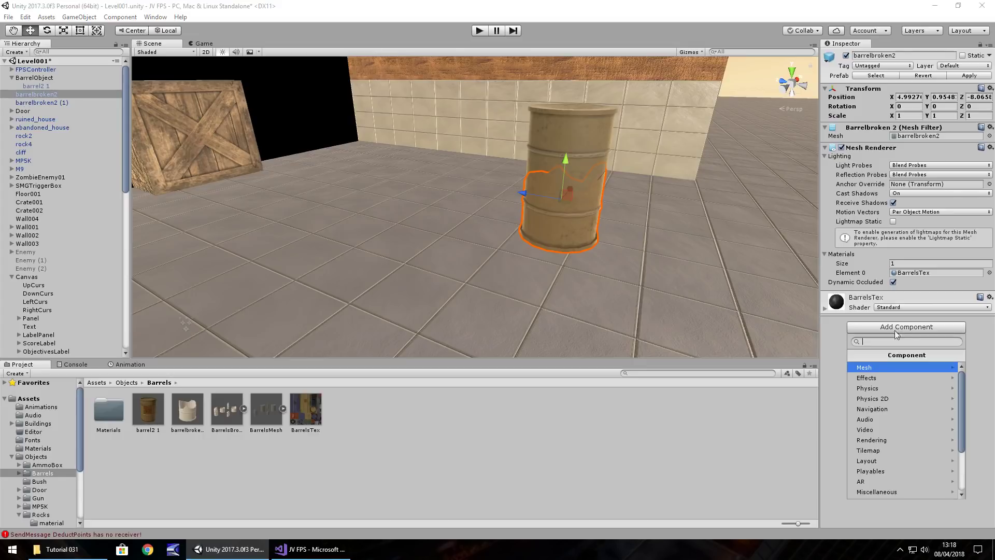
{"action": "left_click", "coordinate": [876, 388]}
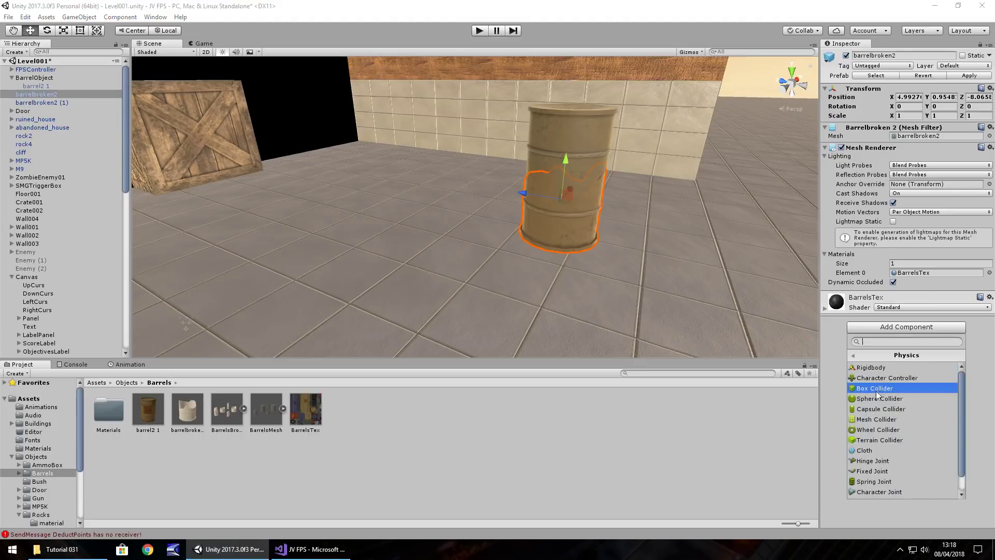
{"action": "left_click", "coordinate": [879, 420]}
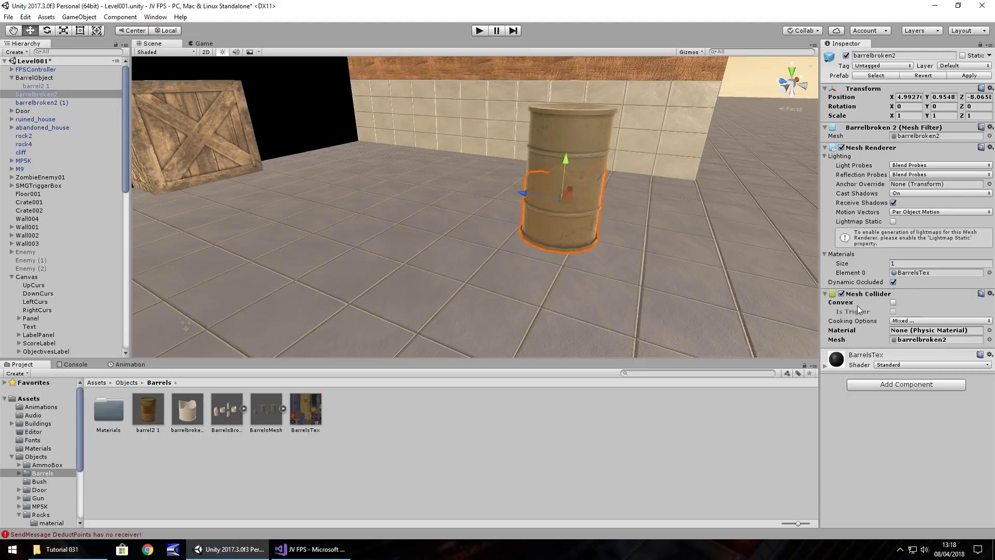
{"action": "left_click", "coordinate": [893, 302]}
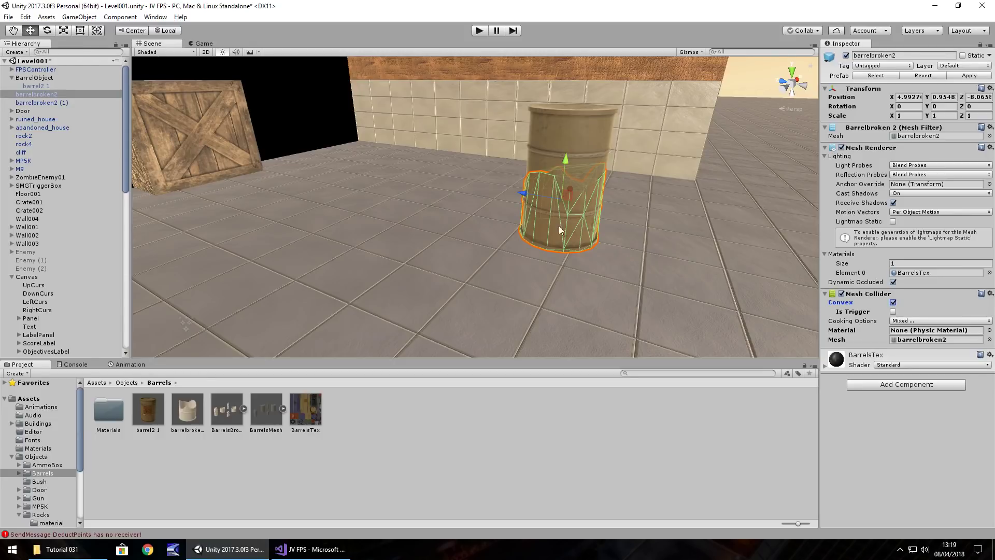
Step: Add a Mesh Collider with Convex enabled to the upper half, barrelbroken2 (1)
{"action": "left_click", "coordinate": [41, 103]}
{"action": "left_click", "coordinate": [897, 327]}
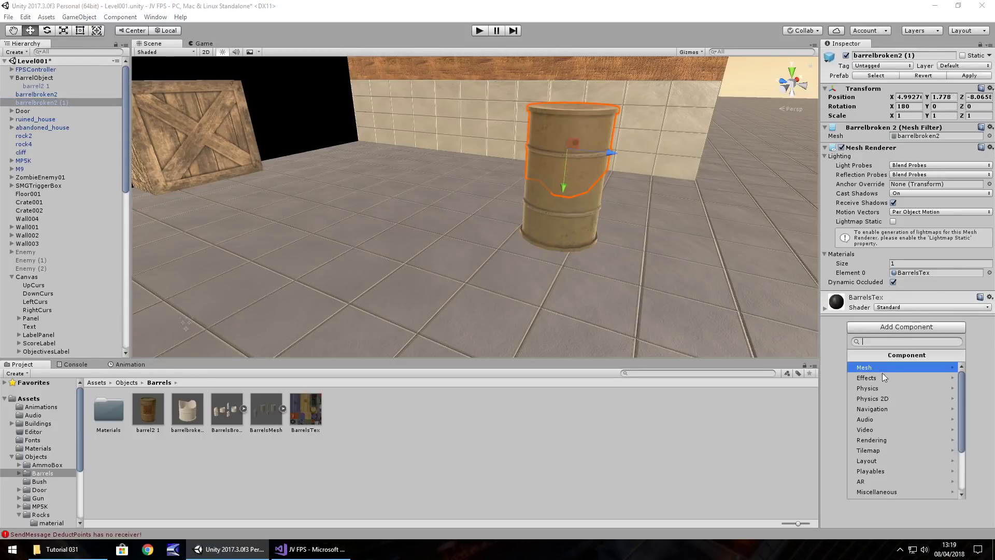
{"action": "left_click", "coordinate": [872, 388]}
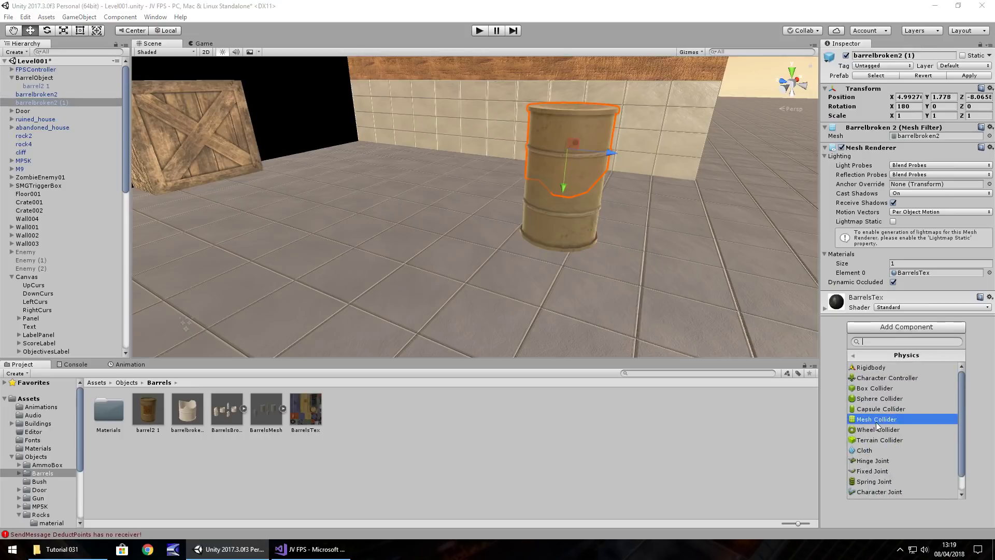
{"action": "left_click", "coordinate": [876, 420]}
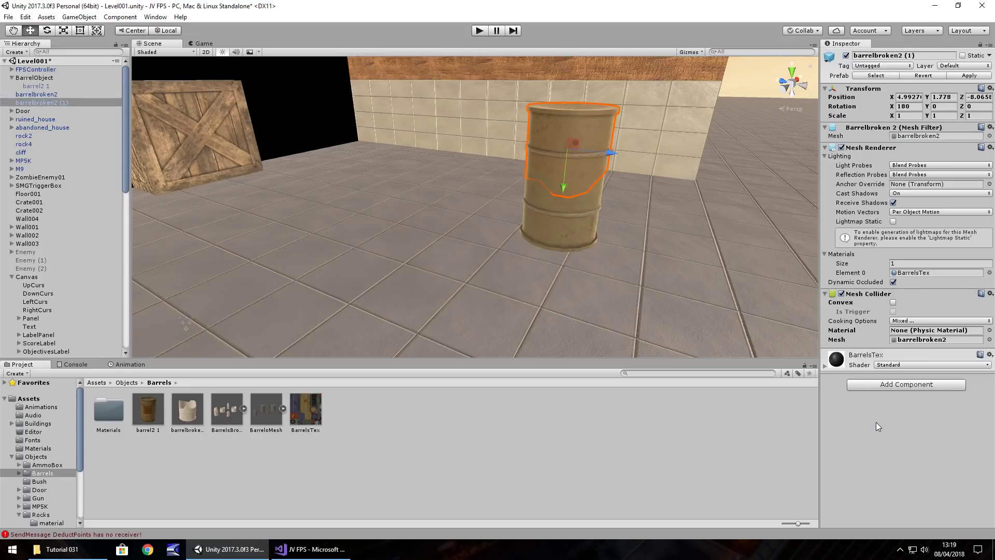
{"action": "left_click", "coordinate": [892, 303]}
Step: Add a Rigidbody component to the upper half, barrelbroken2 (1)
{"action": "left_click", "coordinate": [894, 385]}
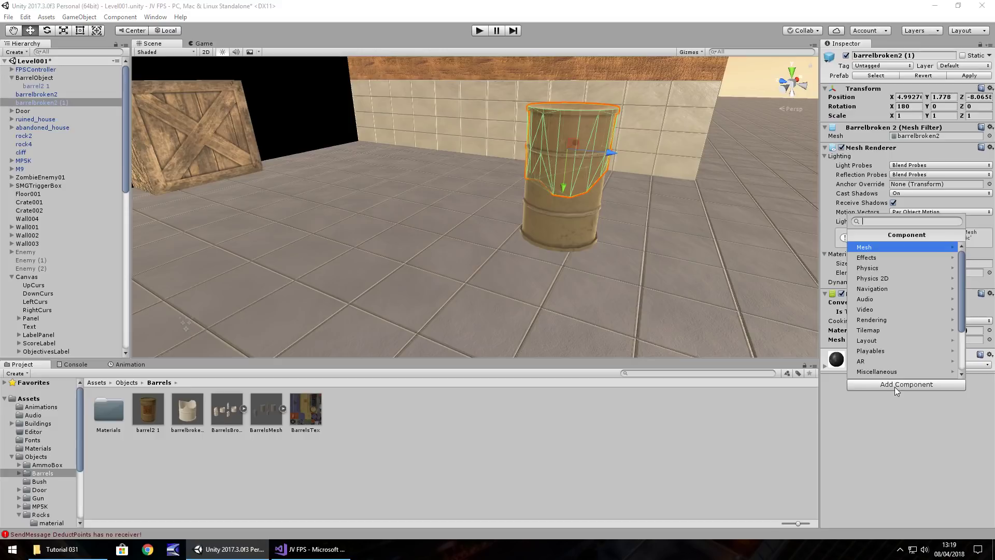
{"action": "left_click", "coordinate": [879, 268]}
{"action": "key", "text": "Escape"}
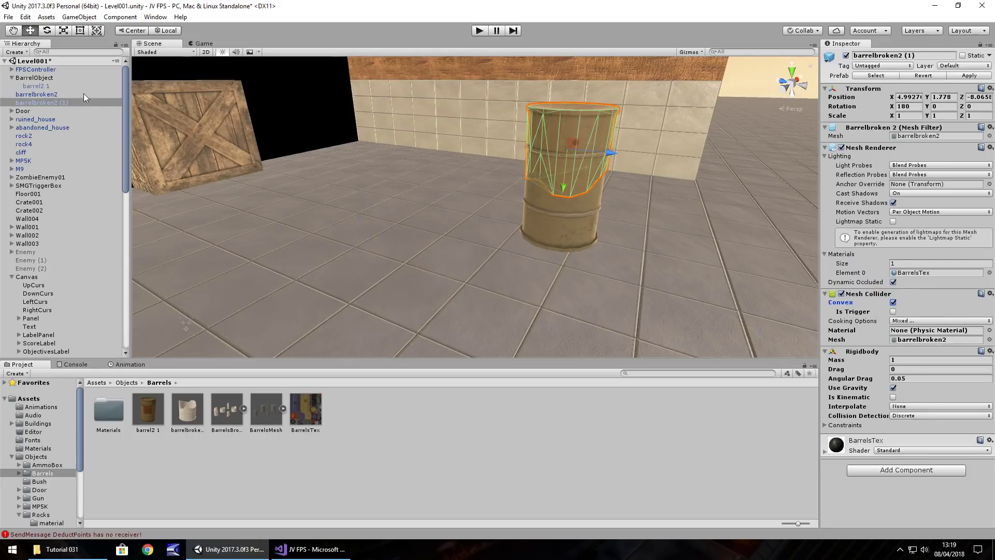
Step: Add a Rigidbody component to the lower half, barrelbroken2
{"action": "left_click", "coordinate": [45, 94]}
{"action": "left_click", "coordinate": [882, 387]}
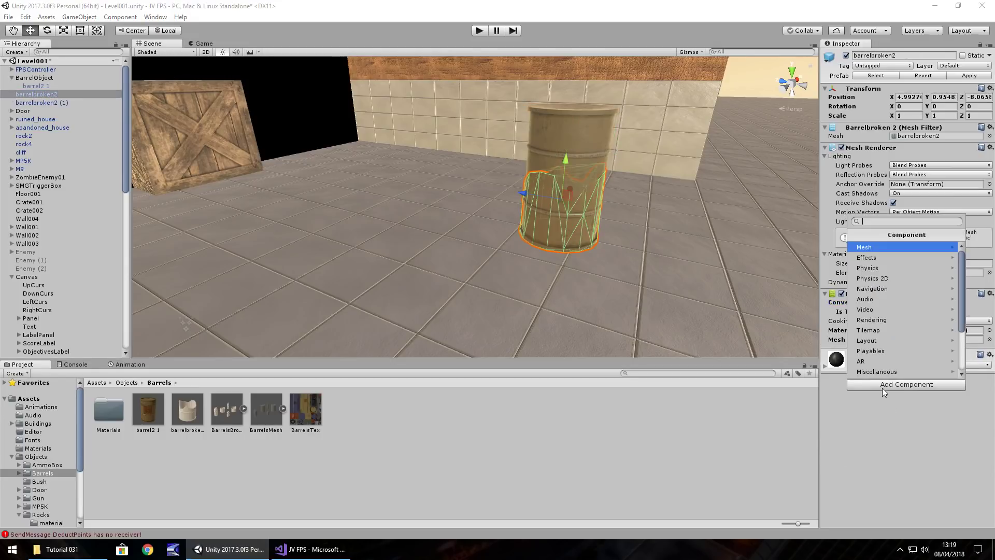
{"action": "left_click", "coordinate": [878, 268]}
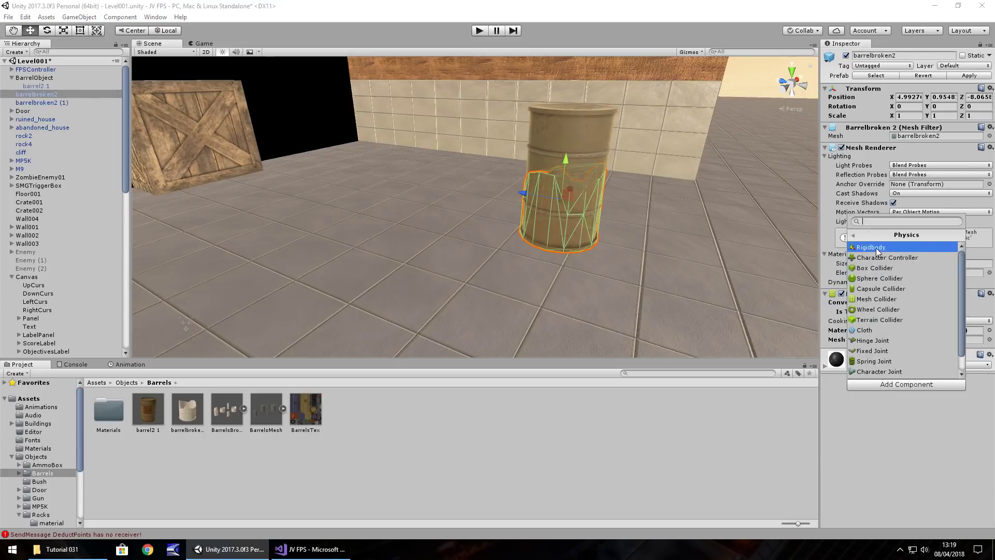
{"action": "left_click", "coordinate": [876, 247]}
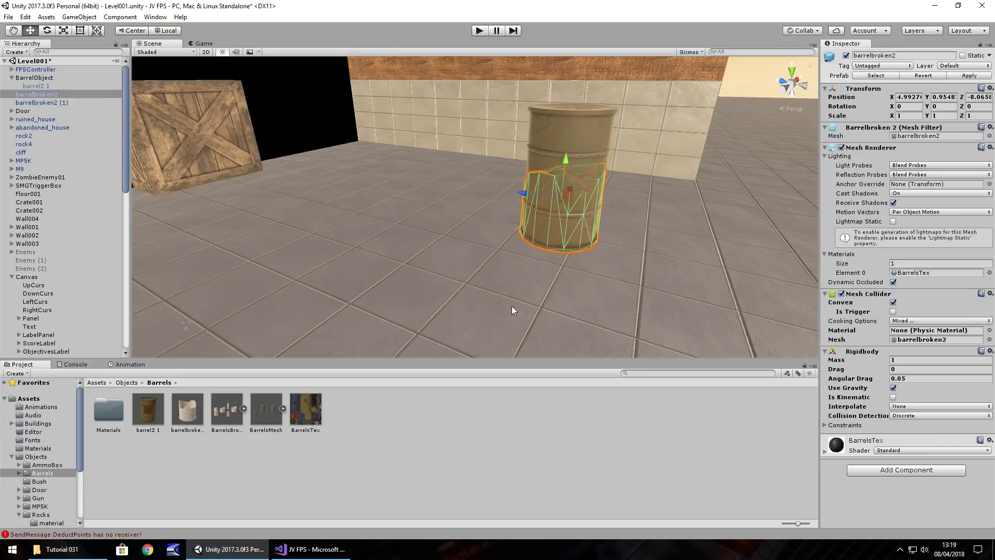
Step: Create an empty child object under BarrelObject and name it BrokenBarrel
{"action": "left_click", "coordinate": [34, 78]}
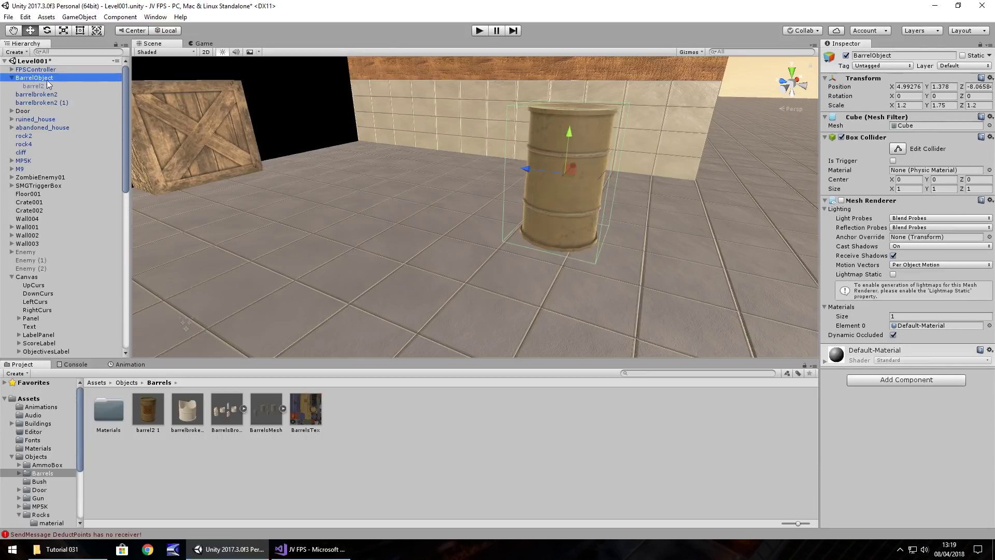
{"action": "right_click", "coordinate": [32, 77]}
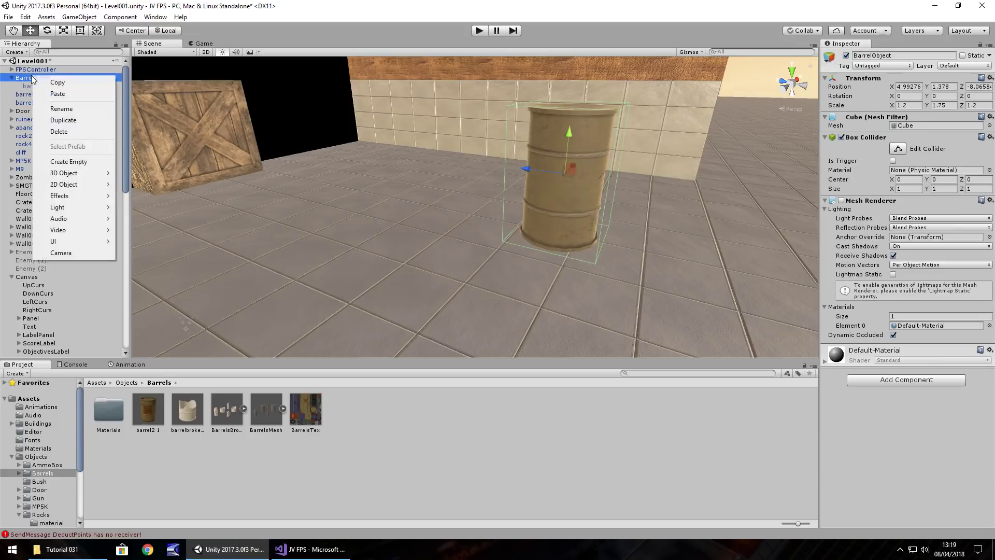
{"action": "left_click", "coordinate": [75, 162]}
{"action": "key", "text": "F2"}
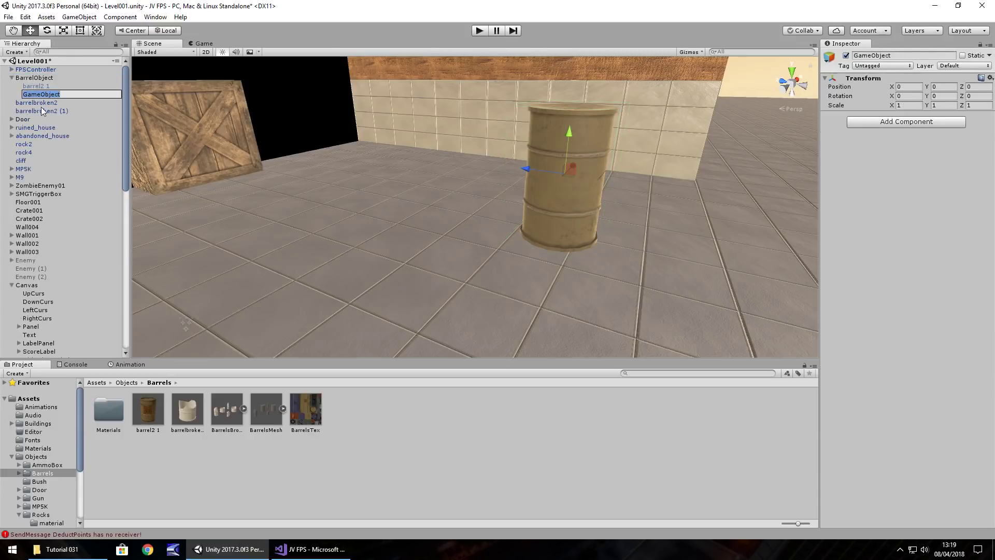
{"action": "type", "text": "BrokenBarrel"}
{"action": "key", "text": "Return"}
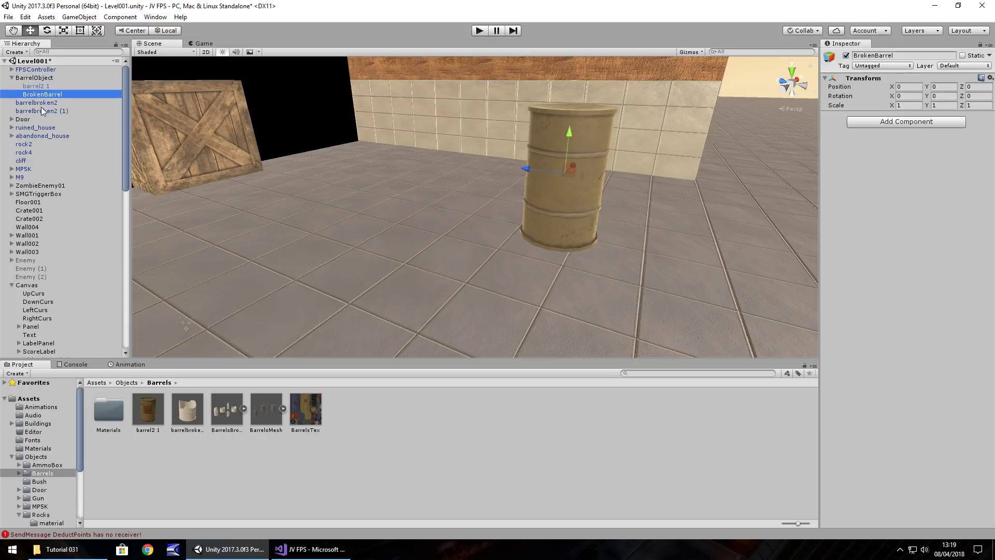
Step: Make both broken halves, barrelbroken2 and barrelbroken2 (1), children of BrokenBarrel
{"action": "left_click", "coordinate": [42, 103]}
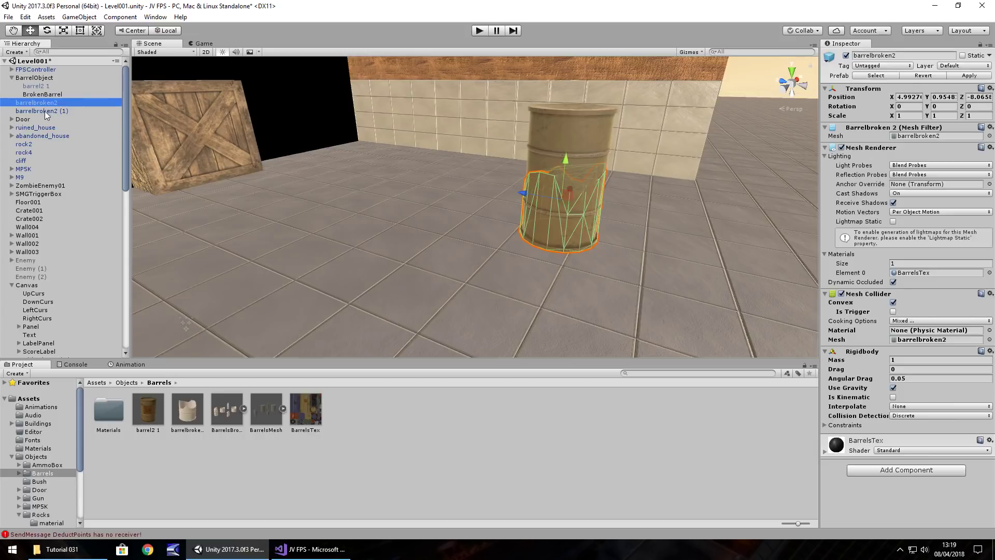
{"action": "left_click", "coordinate": [44, 111], "text": "shift"}
{"action": "left_click_drag", "start_coordinate": [38, 112], "coordinate": [41, 95]}
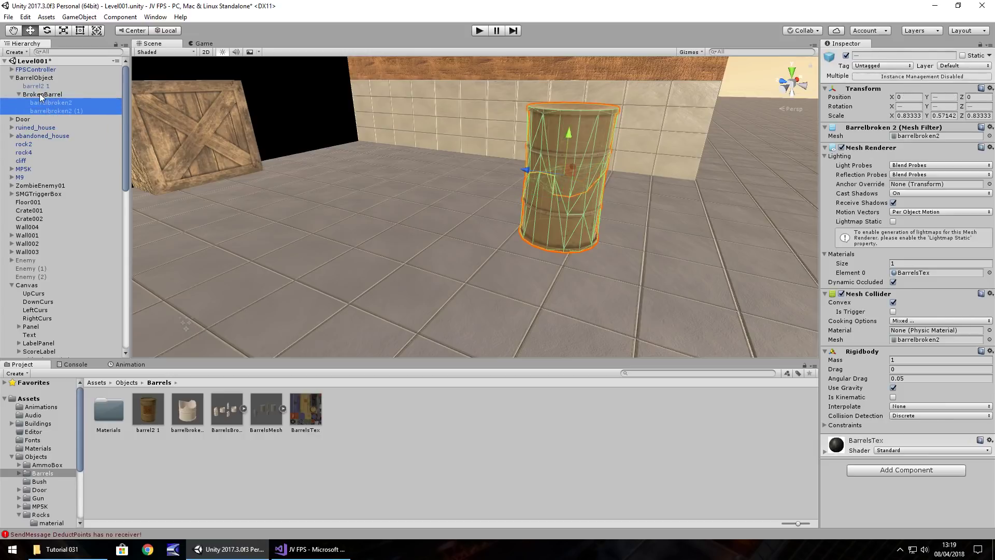
Step: Collapse and deactivate the BrokenBarrel object, and activate the intact barrel2 1
{"action": "left_click", "coordinate": [41, 96]}
{"action": "left_click", "coordinate": [19, 94]}
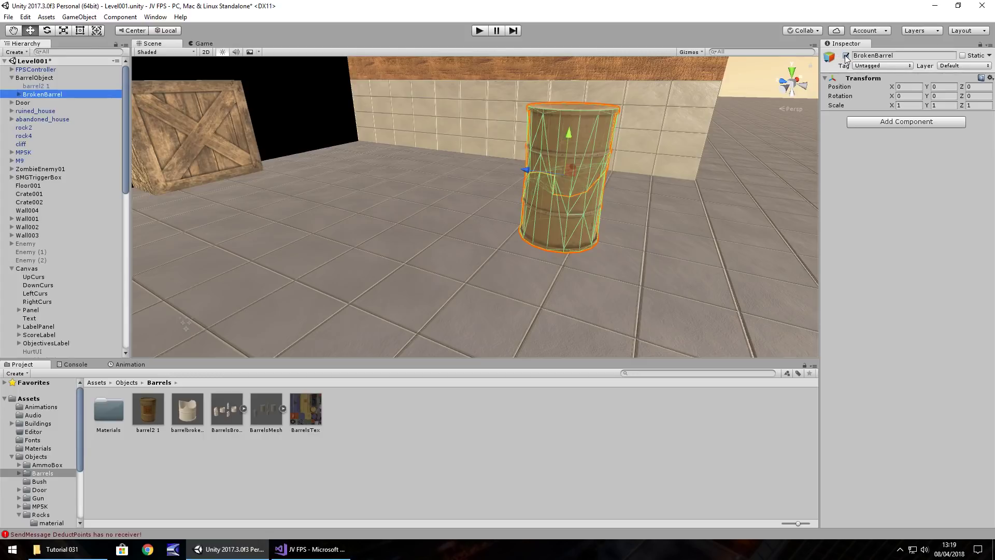
{"action": "left_click", "coordinate": [847, 56]}
{"action": "left_click", "coordinate": [38, 86]}
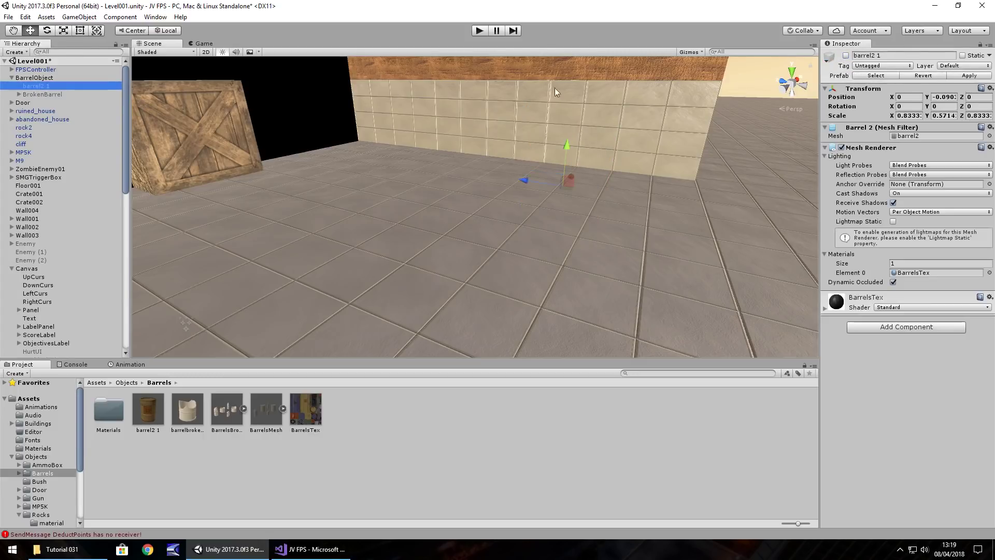
{"action": "left_click", "coordinate": [846, 55]}
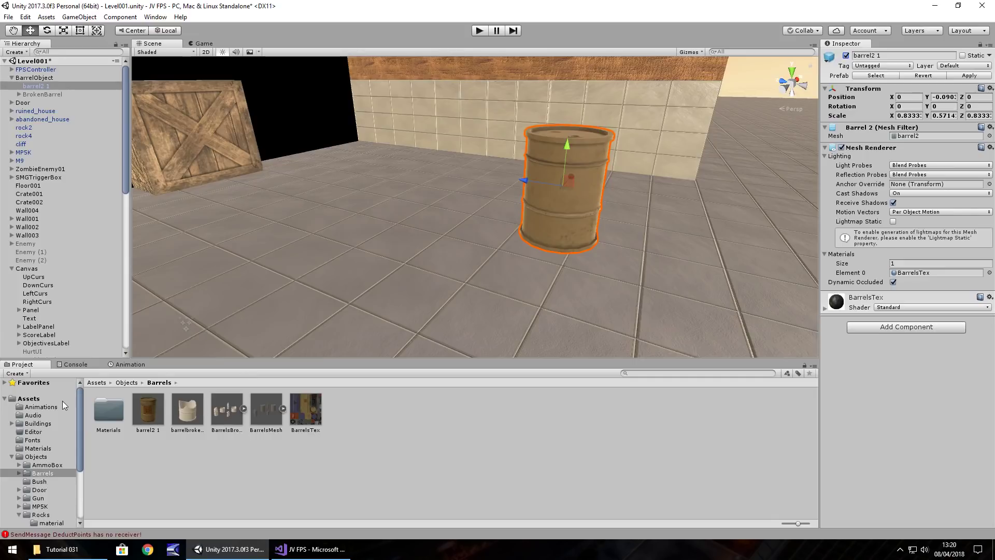
Step: Import the MetalHit sound from the Tutorial 031 folder into the project's Audio folder
{"action": "left_click", "coordinate": [29, 415]}
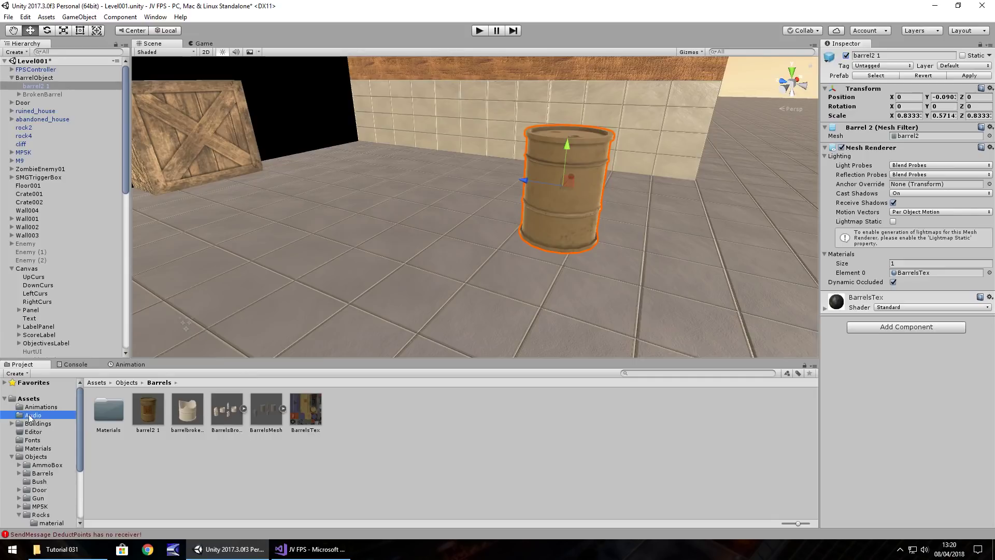
{"action": "left_click", "coordinate": [67, 556]}
{"action": "left_click_drag", "start_coordinate": [111, 92], "coordinate": [468, 412]}
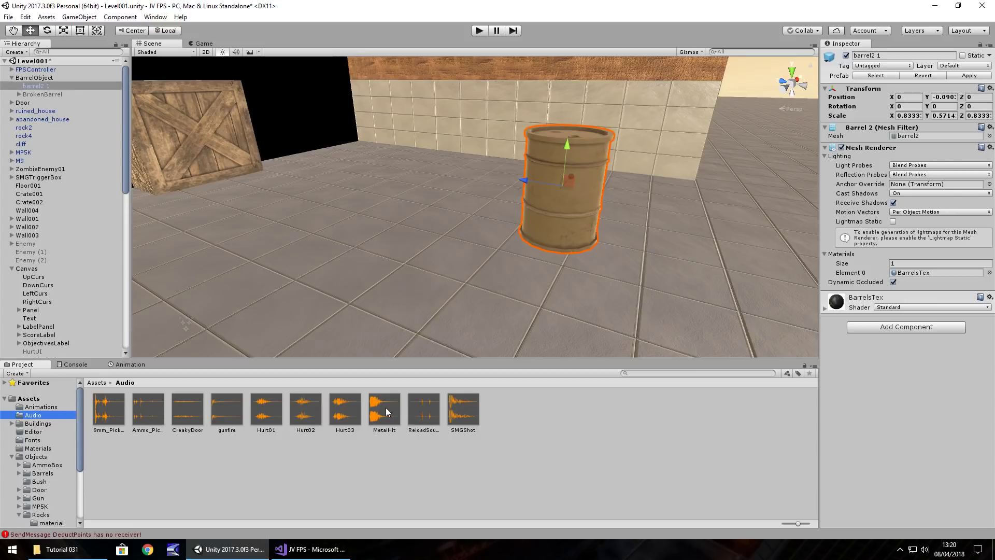
Step: Attach the MetalHit clip to BarrelObject as an Audio Source with Play On Awake off and a reduced volume
{"action": "left_click_drag", "start_coordinate": [34, 86], "coordinate": [35, 79]}
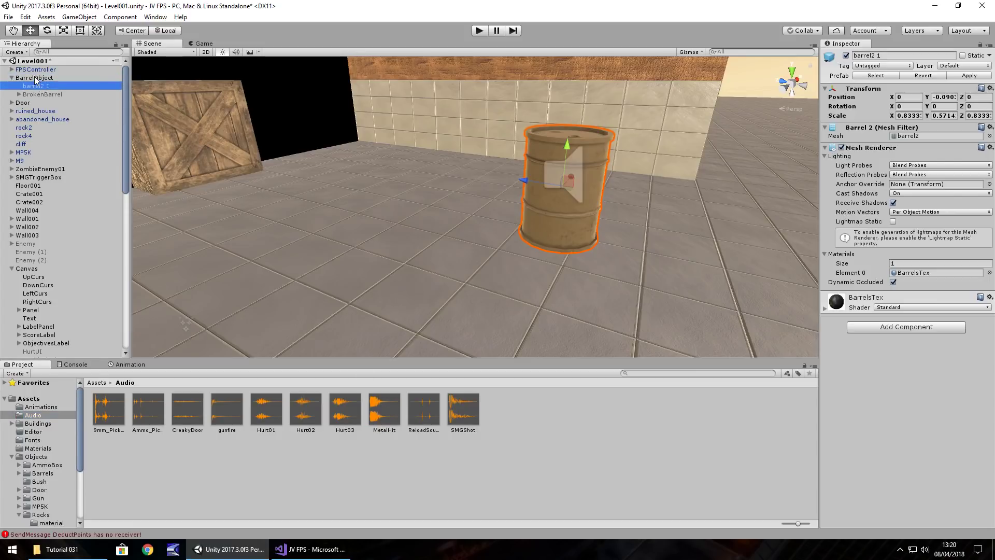
{"action": "left_click", "coordinate": [34, 78]}
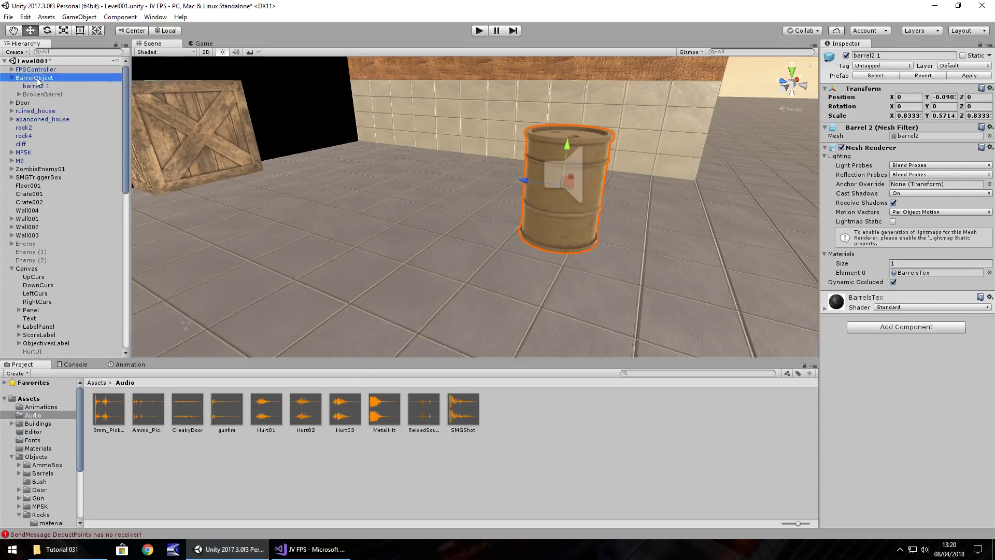
{"action": "scroll", "coordinate": [881, 365], "scroll_direction": "down", "scroll_amount": 2}
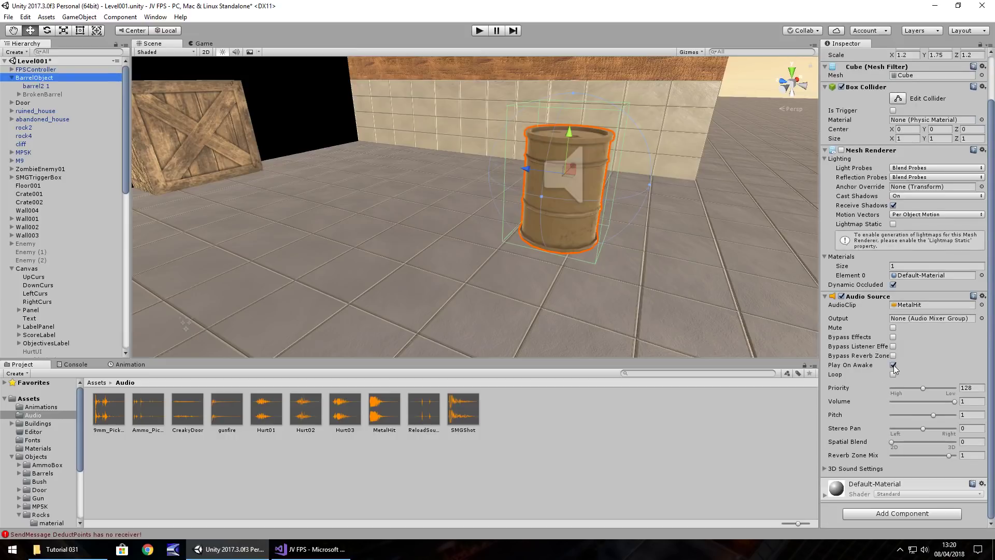
{"action": "left_click", "coordinate": [893, 365]}
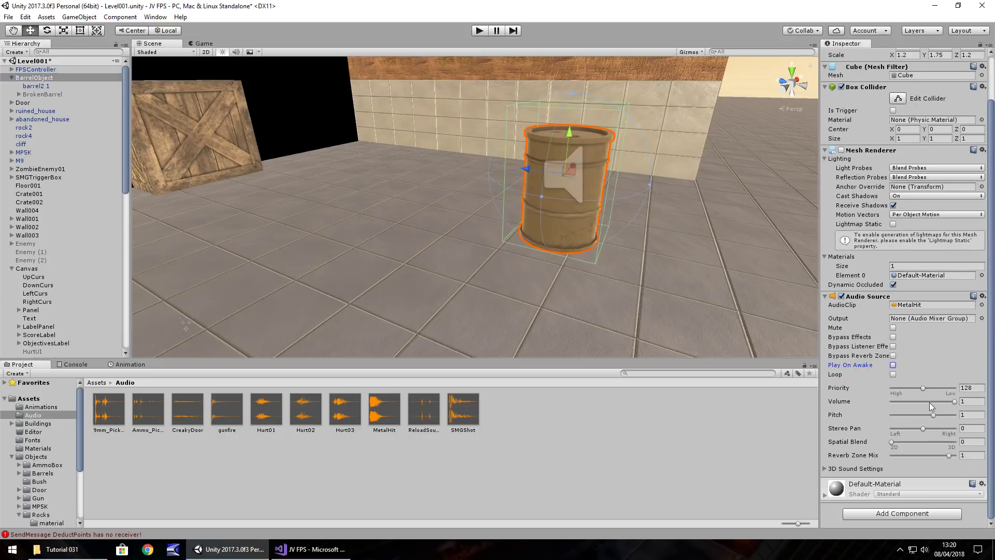
{"action": "left_click_drag", "start_coordinate": [953, 401], "coordinate": [916, 404]}
{"action": "left_click", "coordinate": [565, 432]}
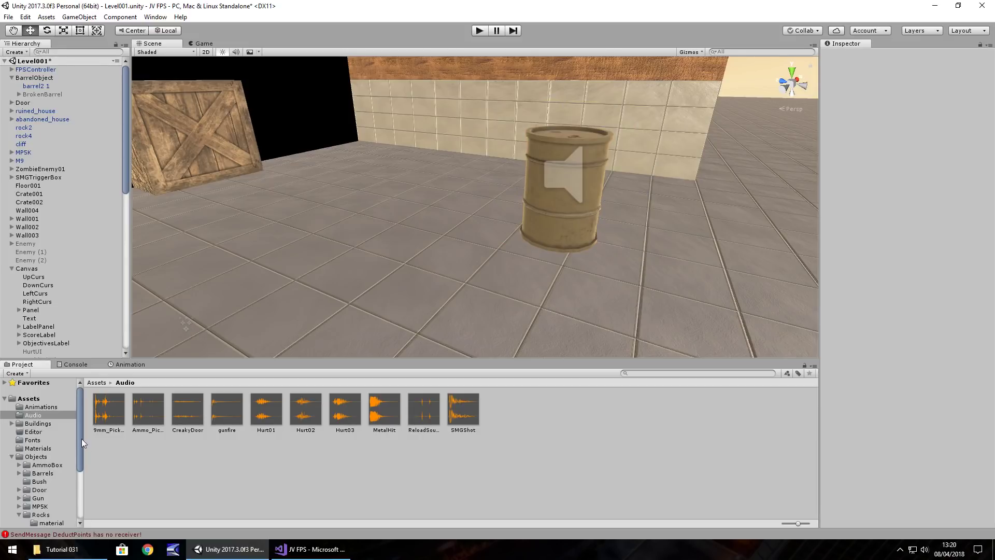
Step: Duplicate EnemyScript in the Scripts folder and name the copy BarrelBlow
{"action": "left_click_drag", "start_coordinate": [82, 438], "coordinate": [78, 495]}
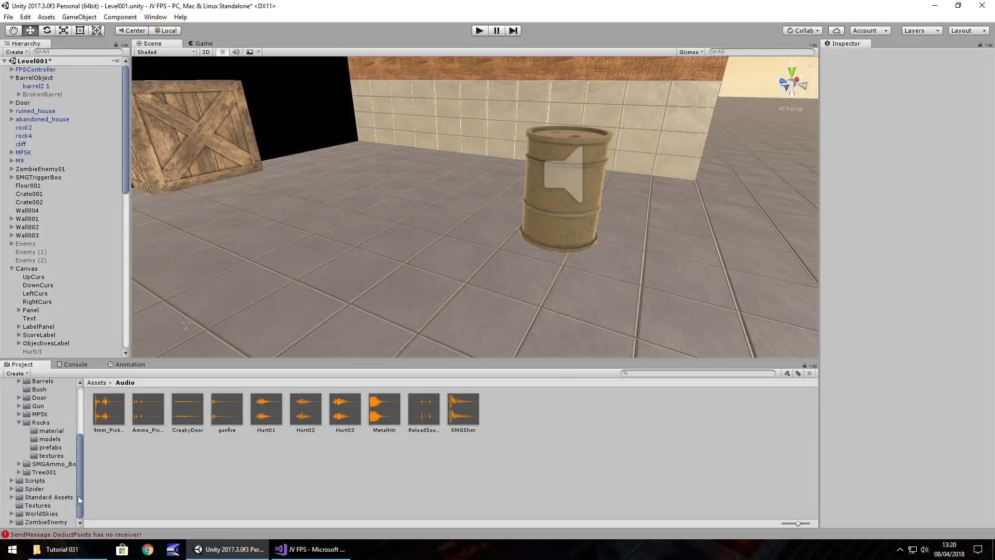
{"action": "left_click", "coordinate": [33, 481]}
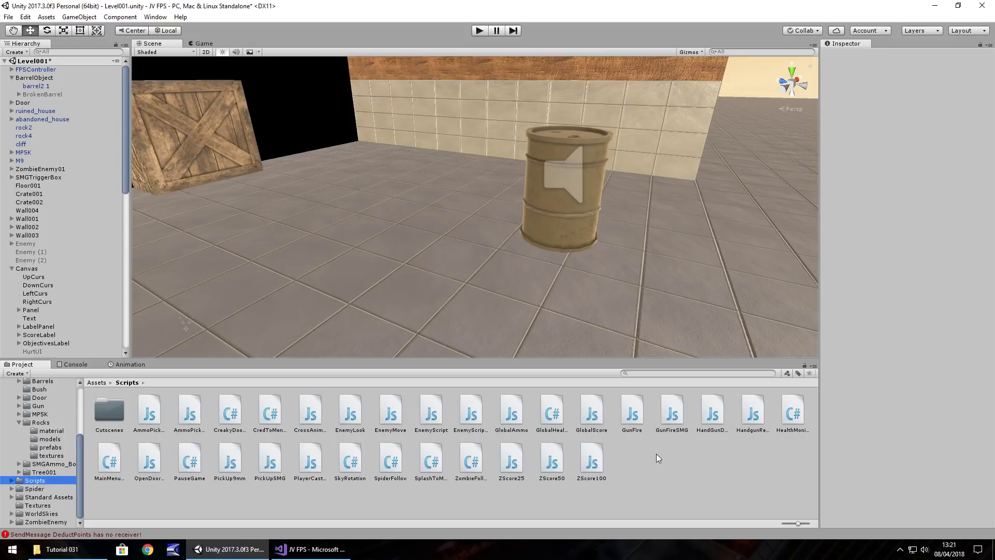
{"action": "left_click", "coordinate": [432, 414]}
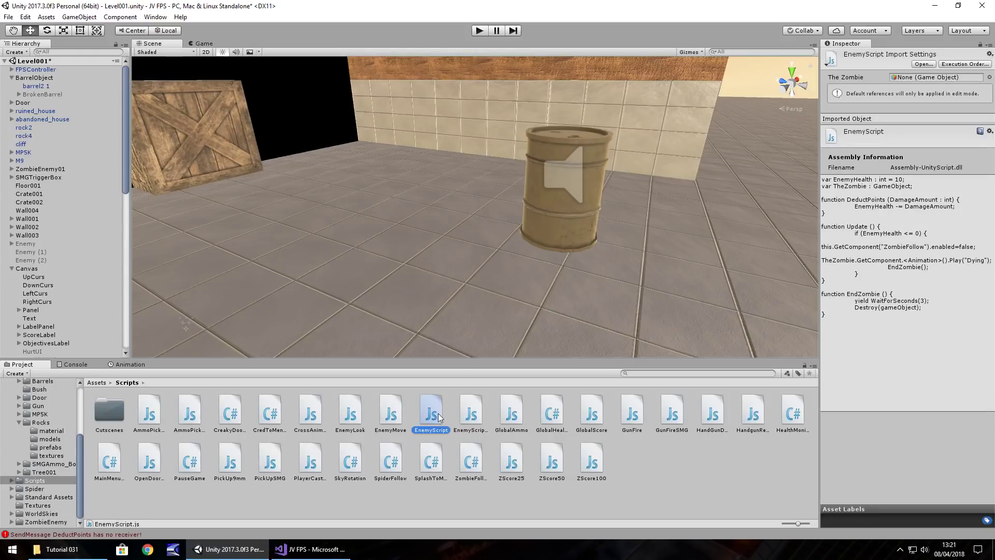
{"action": "key", "text": "ctrl+d"}
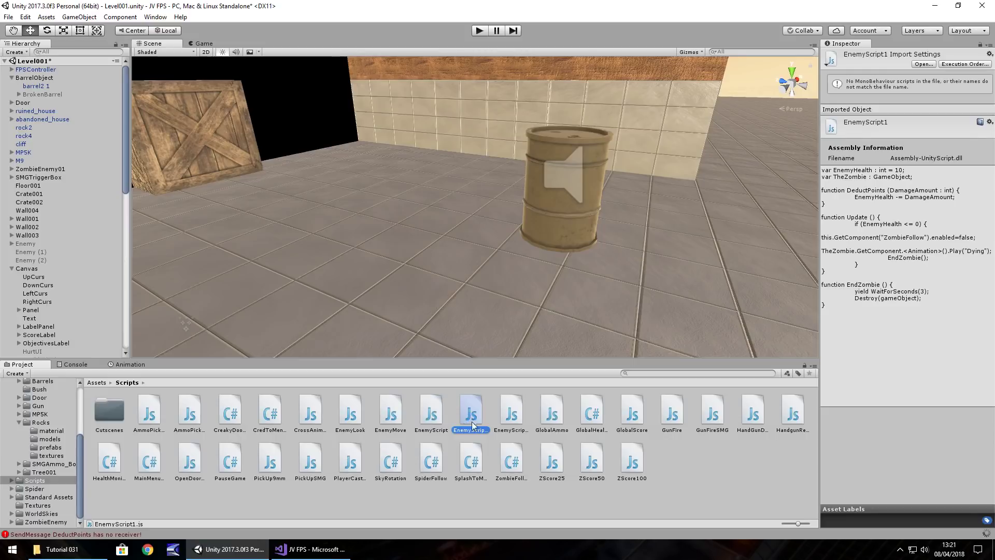
{"action": "left_click", "coordinate": [474, 430]}
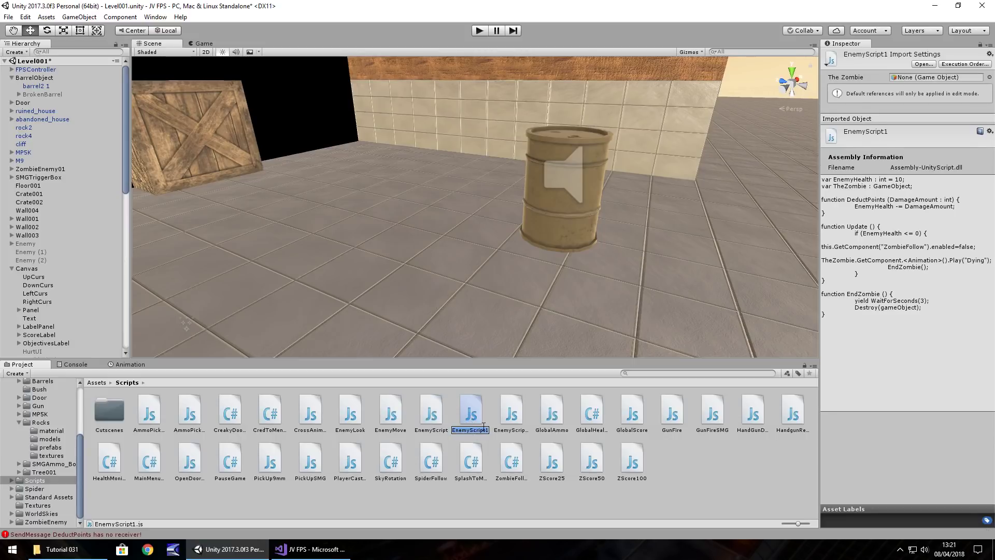
{"action": "type", "text": "BarrelBlow"}
{"action": "key", "text": "Return"}
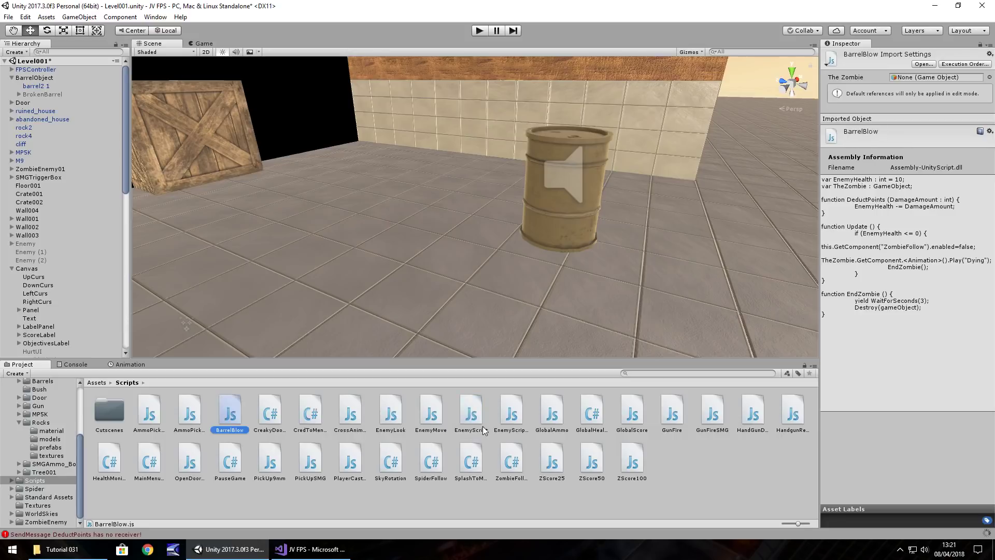
Step: Open the BarrelBlow script in Visual Studio and rename the TheZombie variable declaration to TheBarrel
{"action": "key", "text": "Return"}
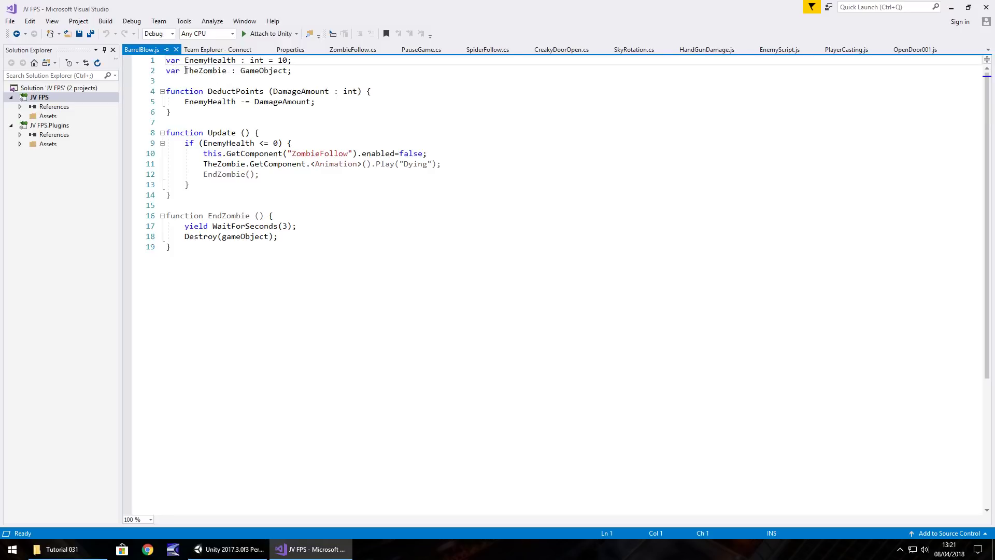
{"action": "left_click_drag", "start_coordinate": [199, 71], "coordinate": [222, 76]}
{"action": "key", "text": "Delete"}
{"action": "key", "text": "Insert"}
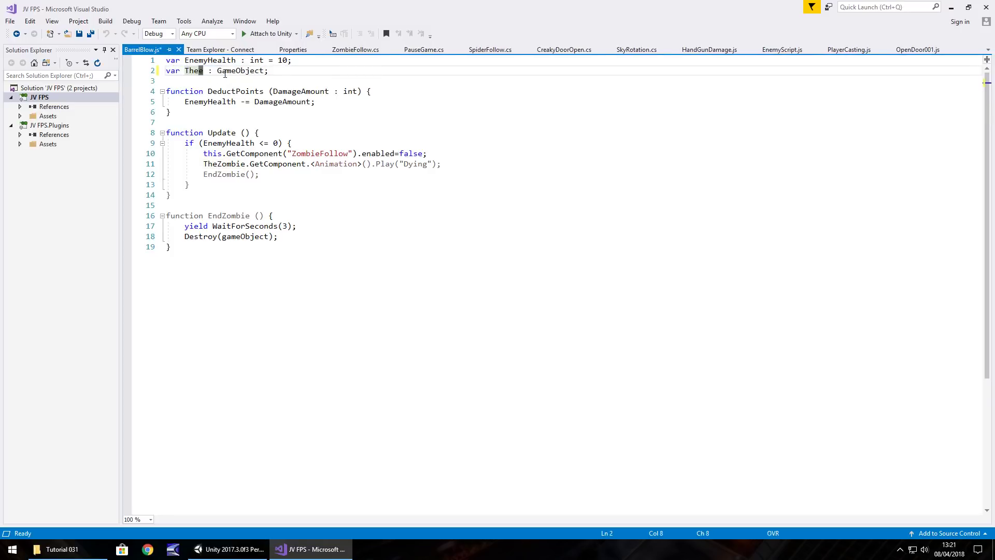
{"action": "key", "text": "Delete"}
{"action": "key", "text": "Insert"}
{"action": "type", "text": "Barrel"}
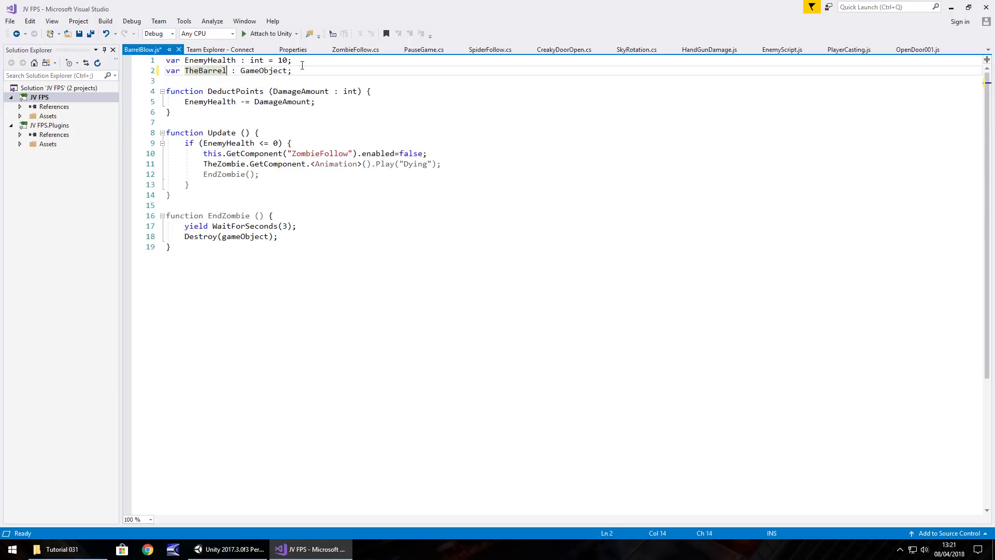
Step: Declare a second variable below TheBarrel with the line "var FakeBarrel : GameObject;"
{"action": "left_click", "coordinate": [303, 66]}
{"action": "left_click", "coordinate": [305, 70]}
{"action": "key", "text": "Return"}
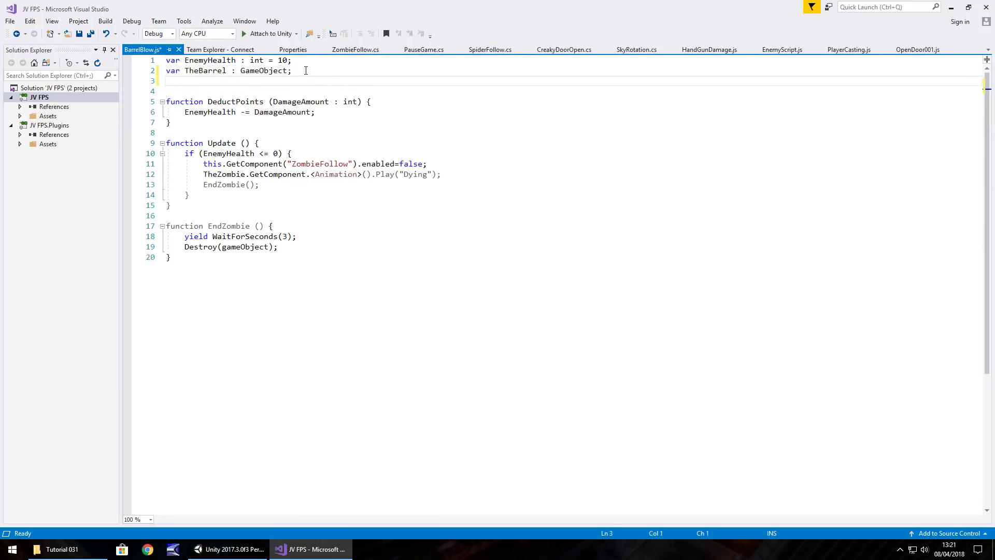
{"action": "type", "text": "va"}
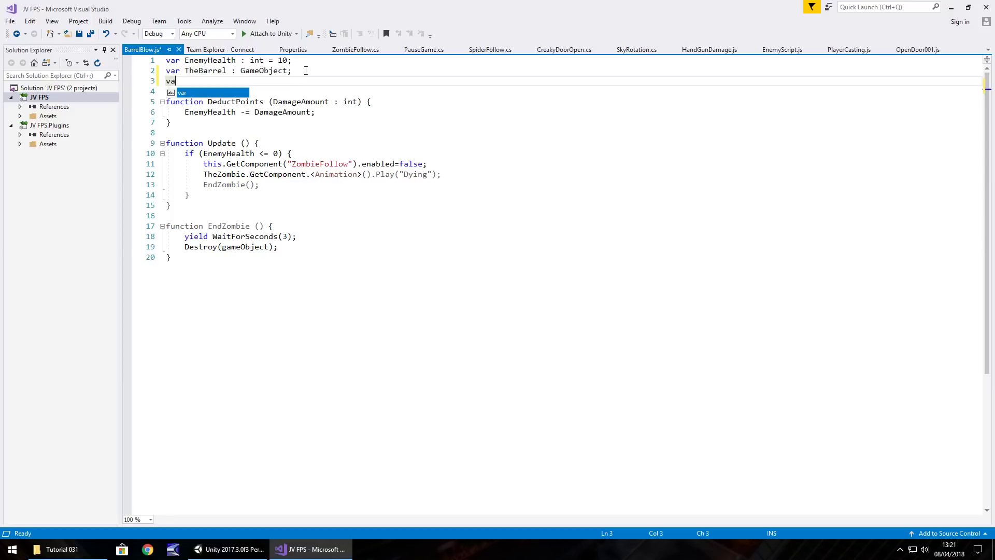
{"action": "type", "text": "r Fa"}
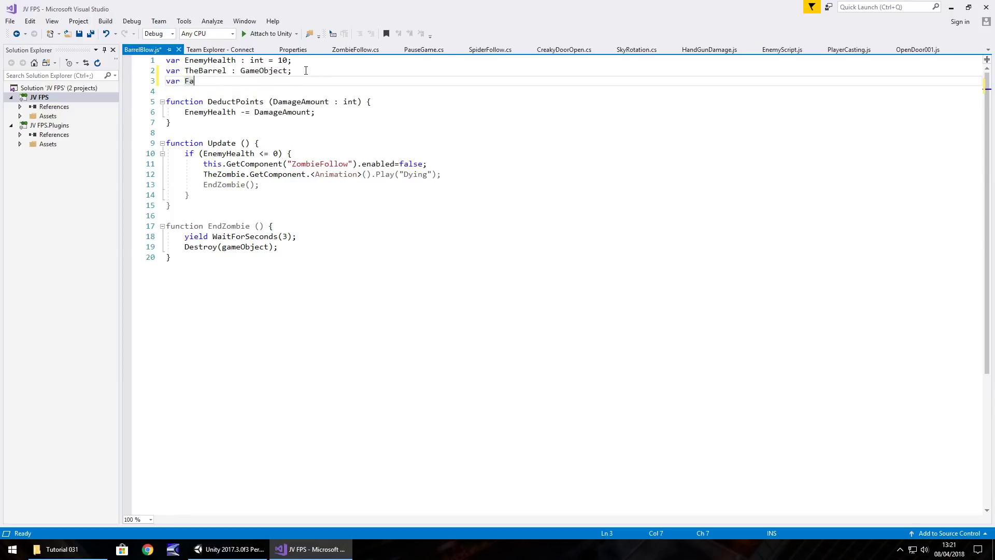
{"action": "type", "text": "keBarrel : GameObject;"}
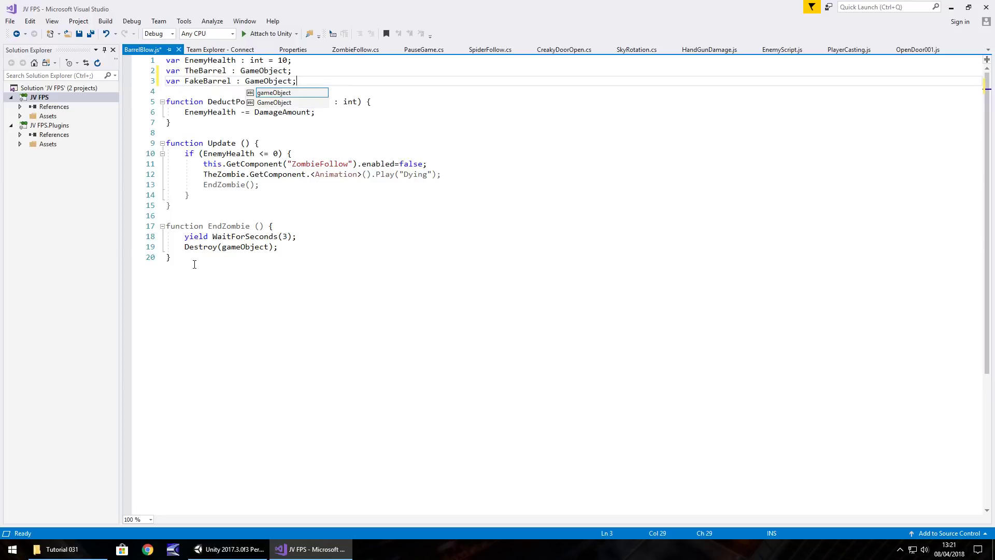
Step: Delete the EndZombie function and the three zombie statements inside Update's health check
{"action": "left_click_drag", "start_coordinate": [193, 264], "coordinate": [150, 216]}
{"action": "key", "text": "Delete"}
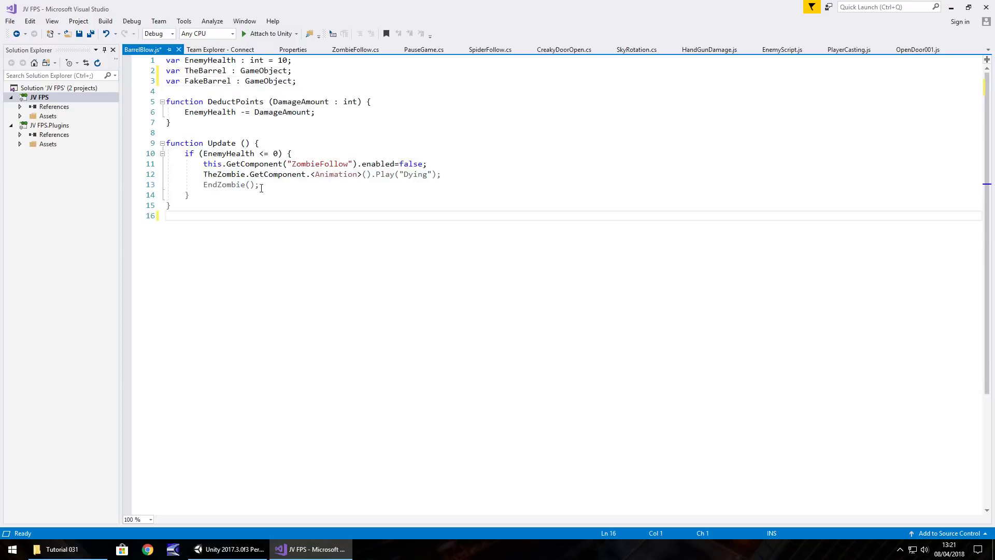
{"action": "left_click_drag", "start_coordinate": [260, 184], "coordinate": [166, 165]}
{"action": "key", "text": "Delete"}
Step: Add "TheBarrel.SetActive(false);" and "FakeBarrel.SetActive(true);" inside Update's EnemyHealth check
{"action": "key", "text": "Tab"}
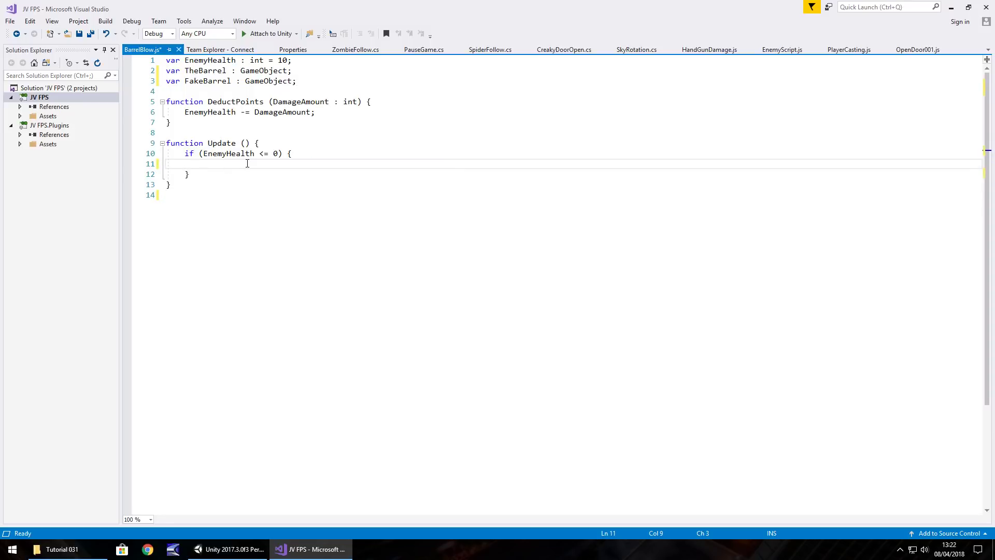
{"action": "type", "text": "Th"}
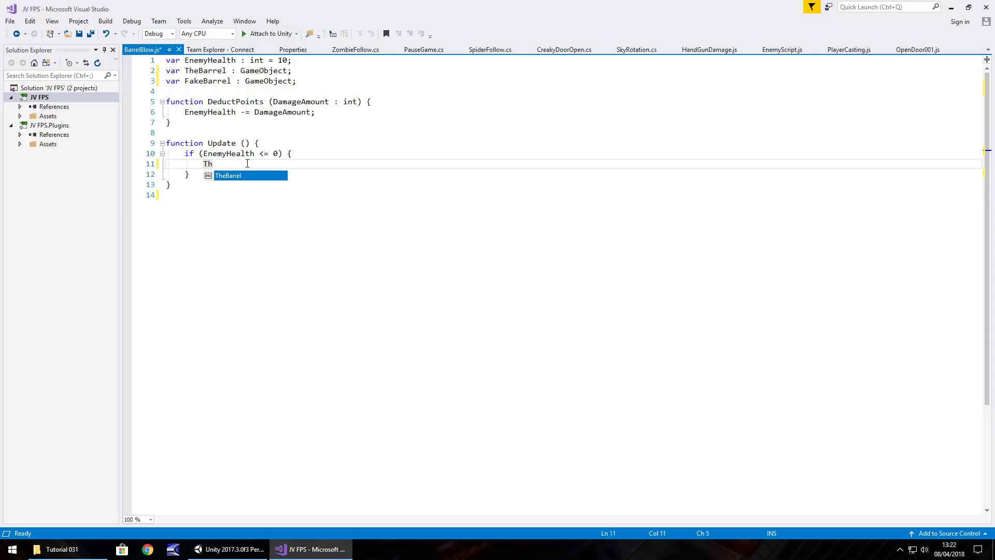
{"action": "type", "text": "eBarrel.SetActive"}
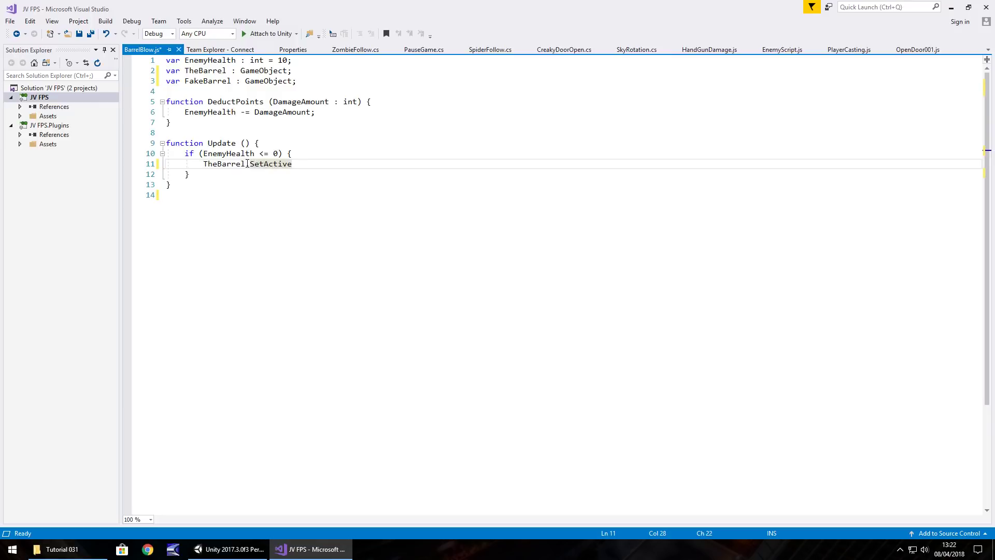
{"action": "type", "text": "(false);"}
{"action": "key", "text": "Return"}
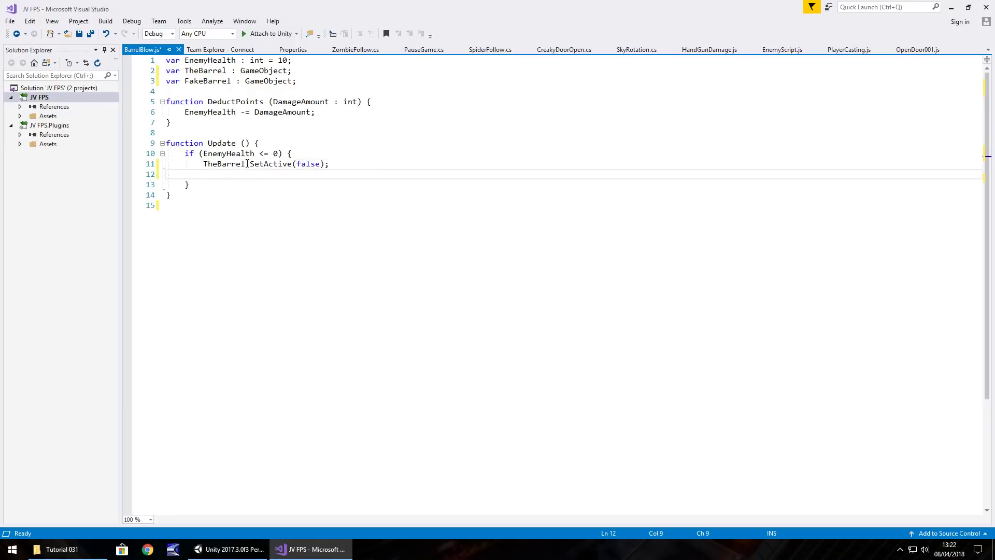
{"action": "type", "text": "Fak"}
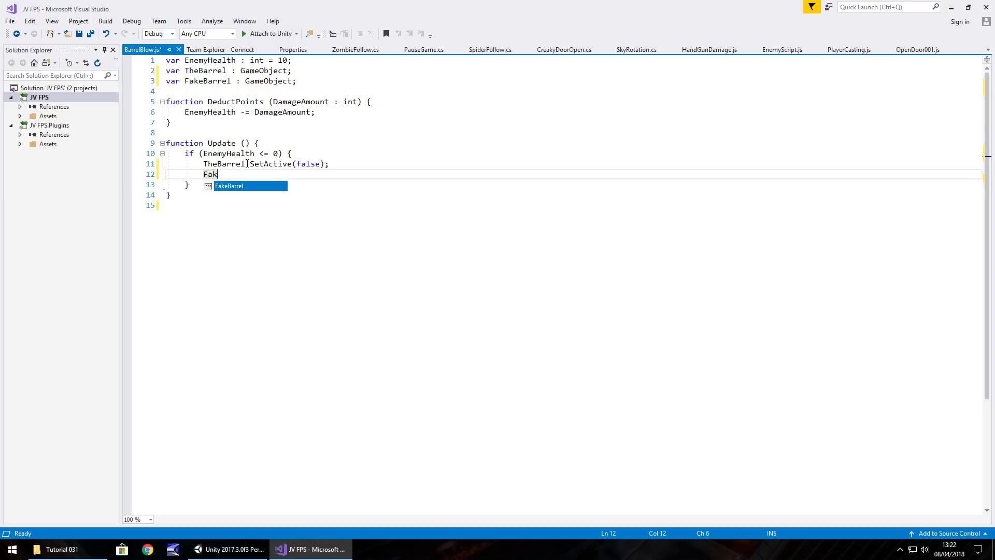
{"action": "type", "text": "eBarrel."}
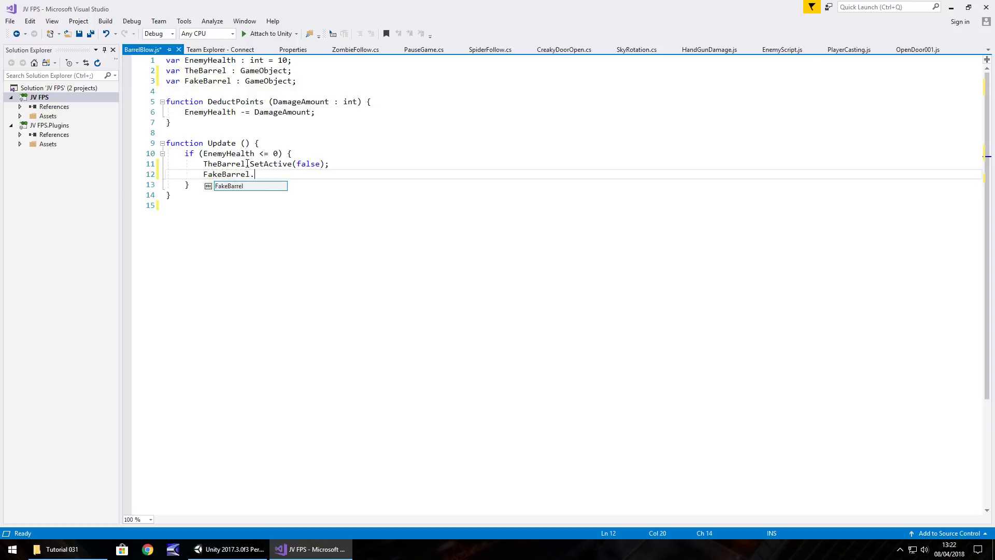
{"action": "type", "text": "SetActive"}
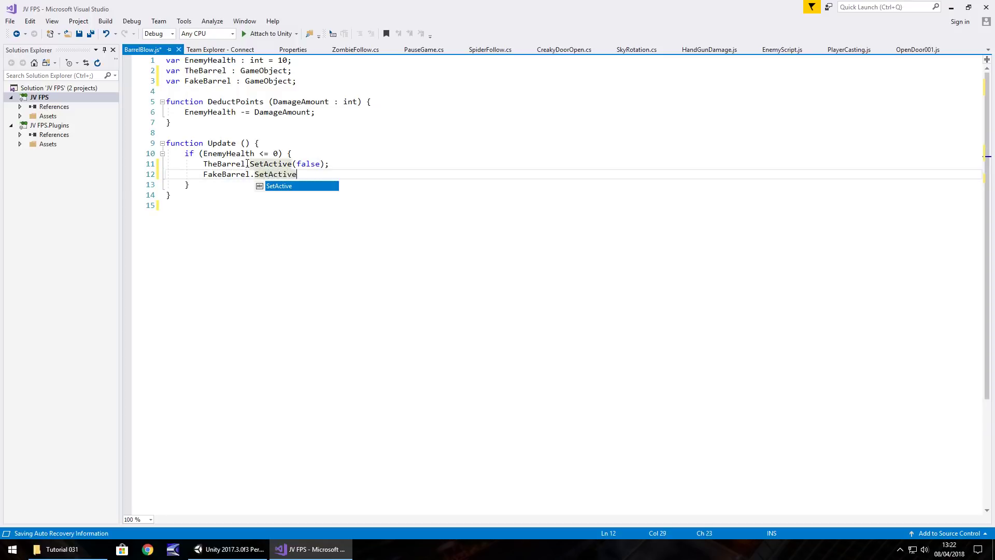
{"action": "type", "text": "(true);"}
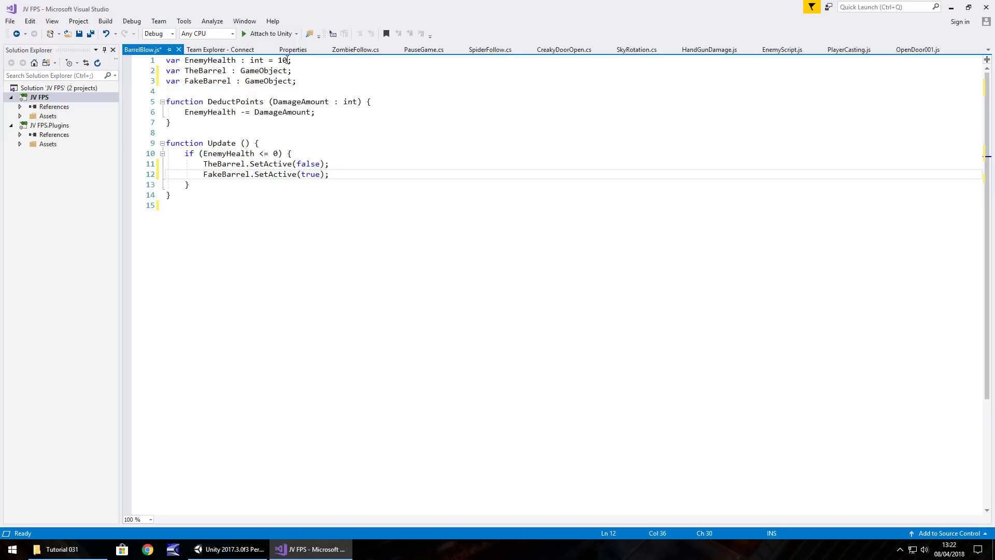
Step: Set the initial EnemyHealth value to 5 and save the BarrelBlow script
{"action": "left_click_drag", "start_coordinate": [289, 60], "coordinate": [281, 60]}
{"action": "type", "text": "5"}
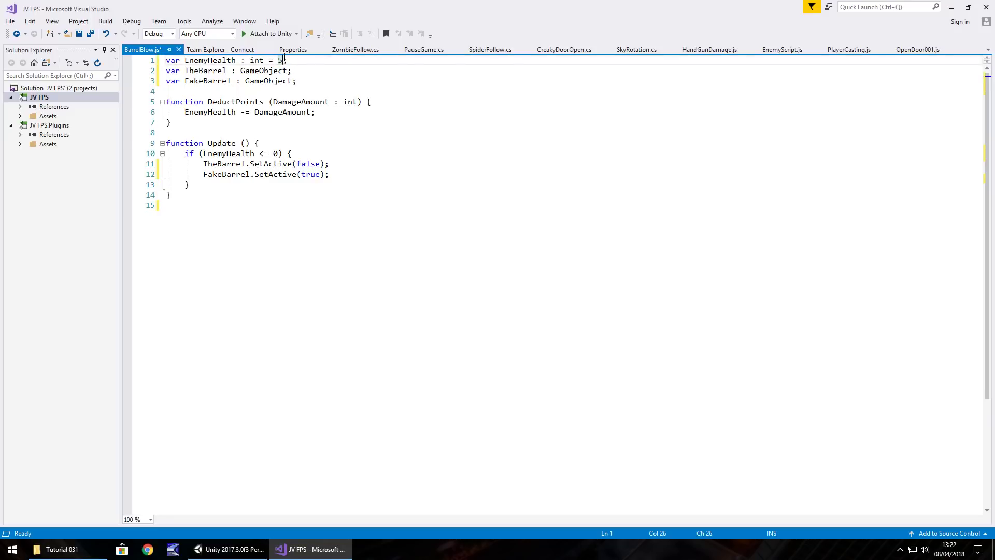
{"action": "key", "text": "ctrl+s"}
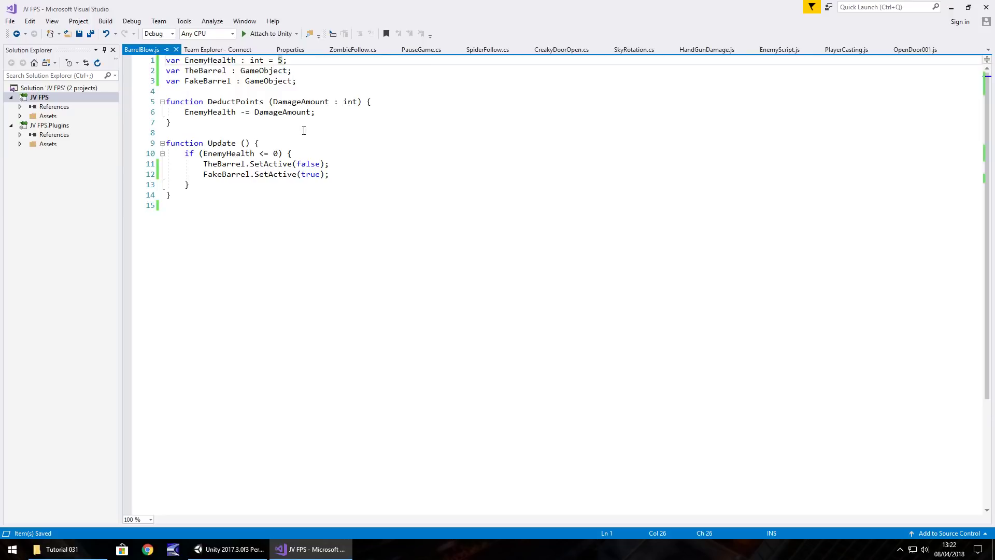
Step: In Unity, attach BarrelBlow to BarrelObject and assign barrel2 1 as The Barrel and BrokenBarrel as Fake Barrel
{"action": "left_click", "coordinate": [249, 548]}
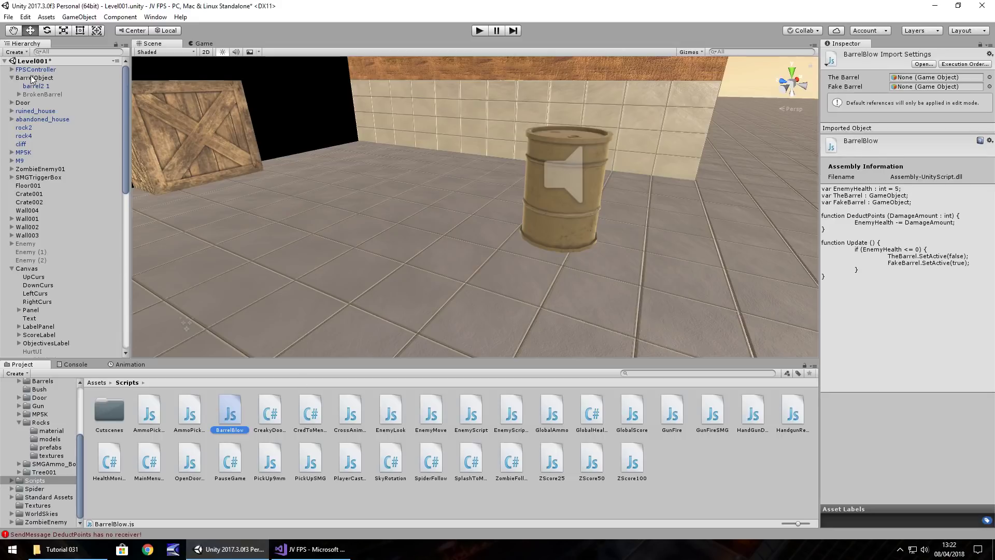
{"action": "left_click_drag", "start_coordinate": [234, 409], "coordinate": [31, 81]}
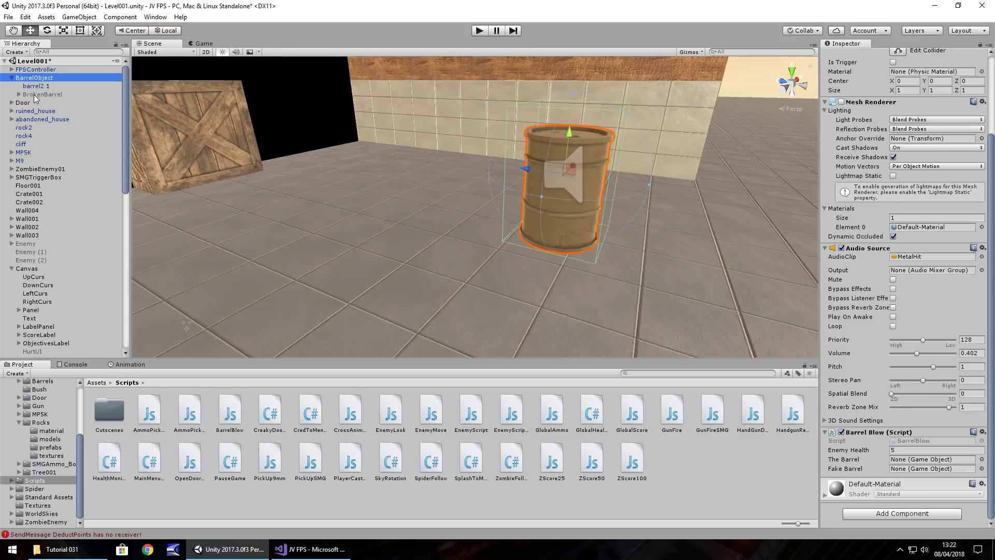
{"action": "left_click_drag", "start_coordinate": [42, 95], "coordinate": [913, 463]}
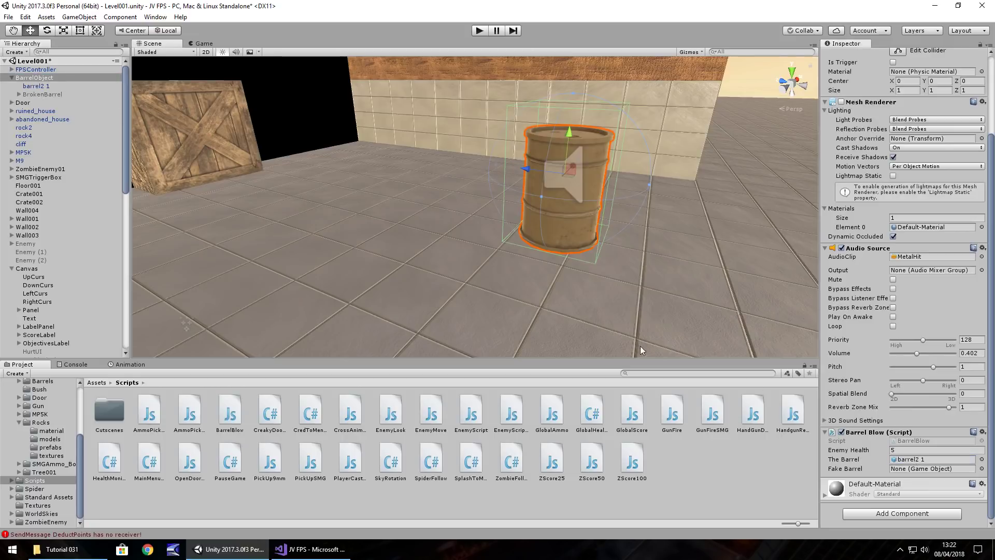
{"action": "left_click_drag", "start_coordinate": [42, 95], "coordinate": [911, 470]}
Step: Run the game and collect the 9mm pistol and the ammo for it
{"action": "left_click", "coordinate": [479, 32]}
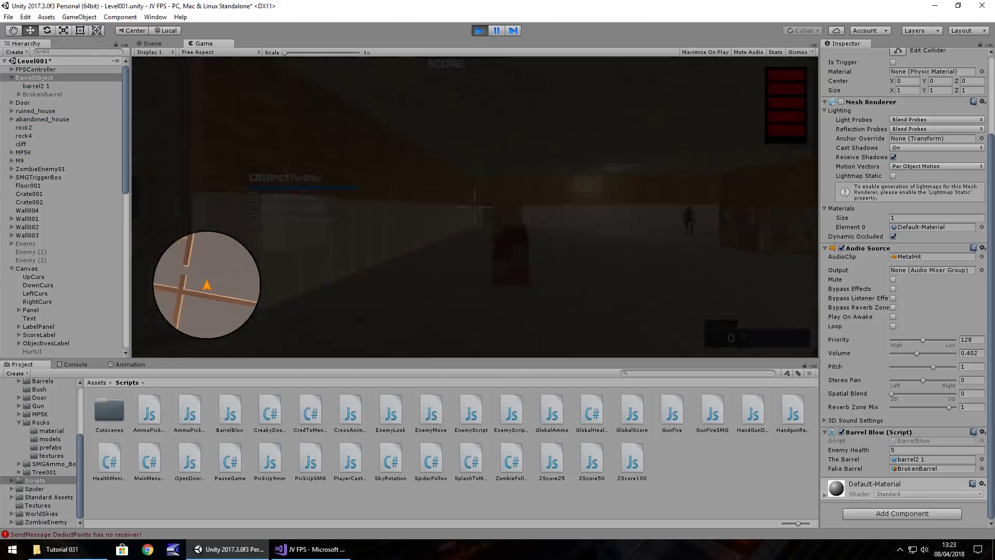
{"action": "key", "text": "w"}
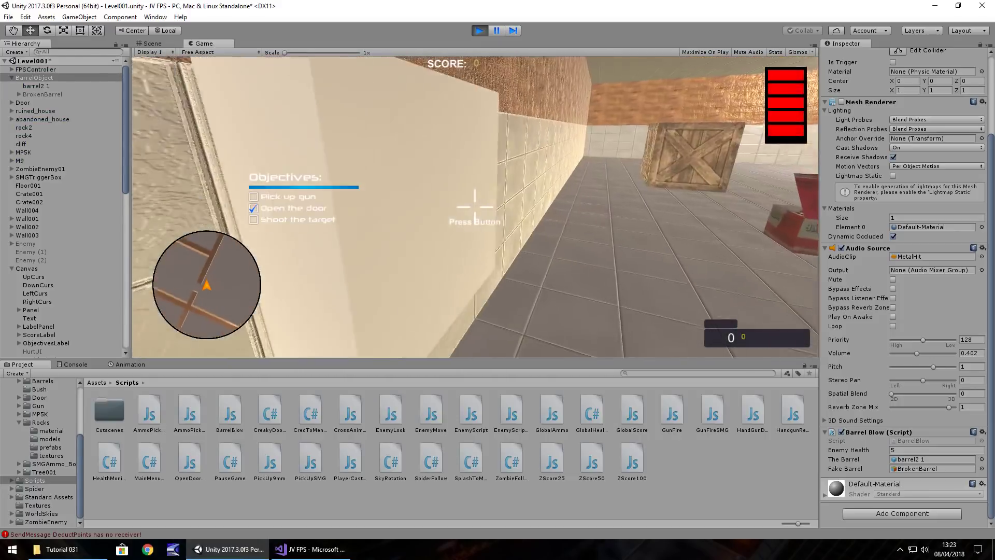
{"action": "key", "text": "w"}
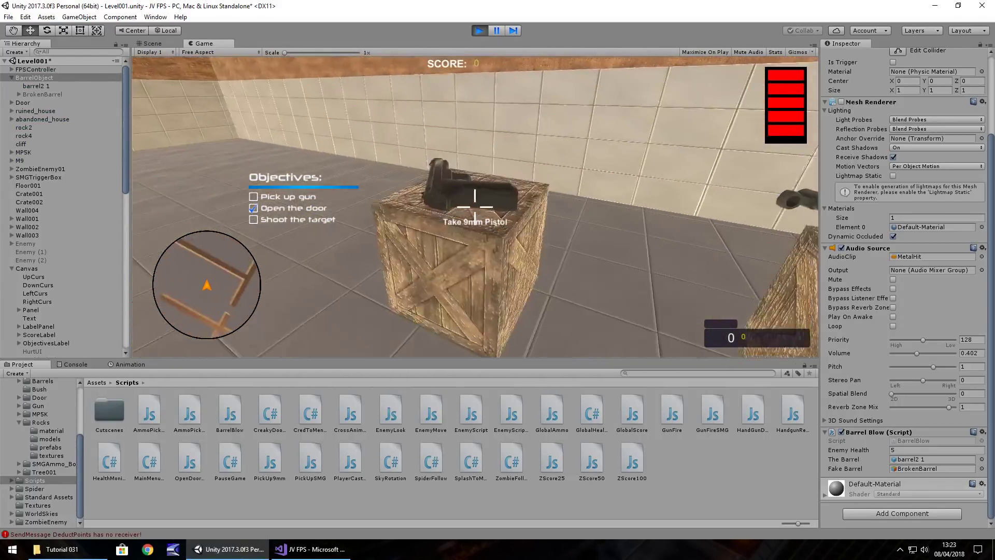
{"action": "key", "text": "e"}
{"action": "key", "text": "w"}
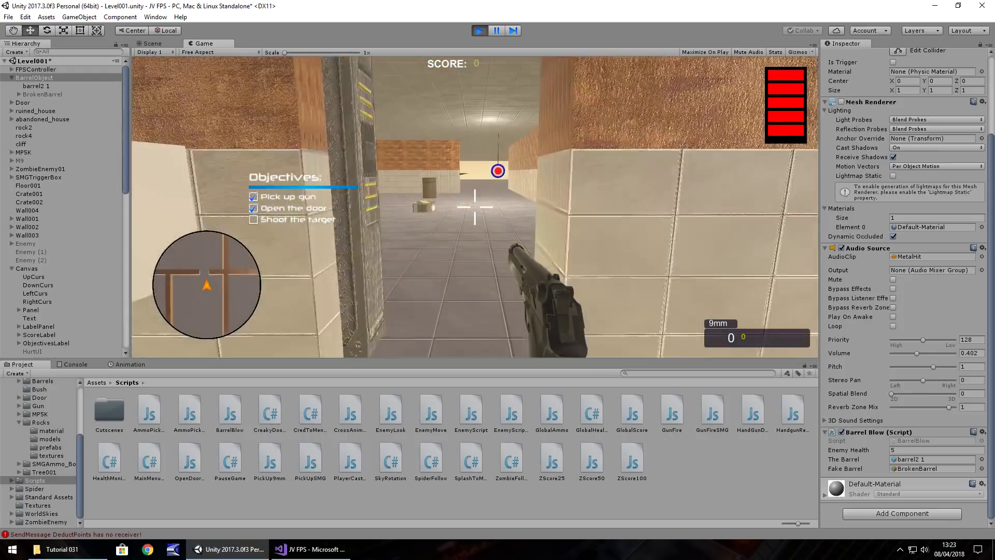
{"action": "key", "text": "s"}
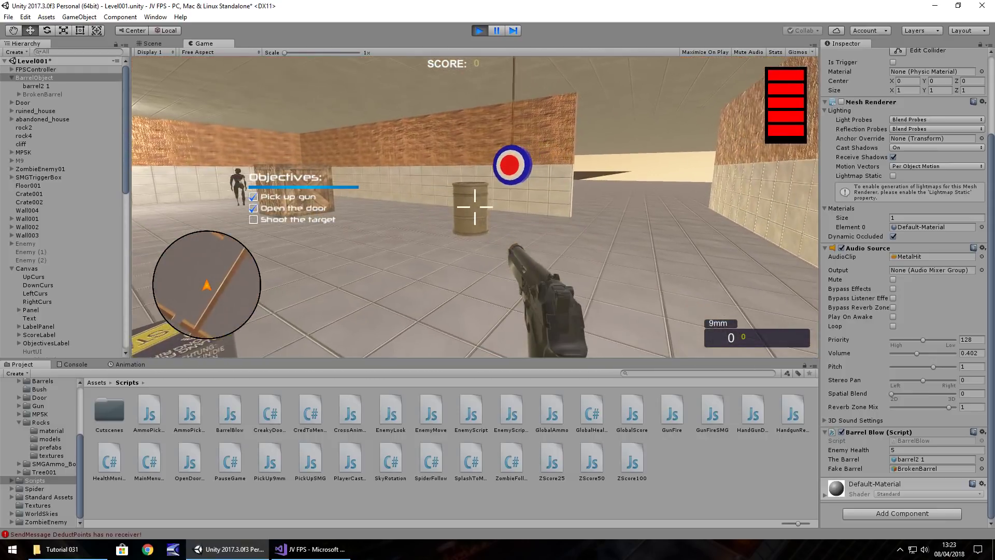
{"action": "key", "text": "w"}
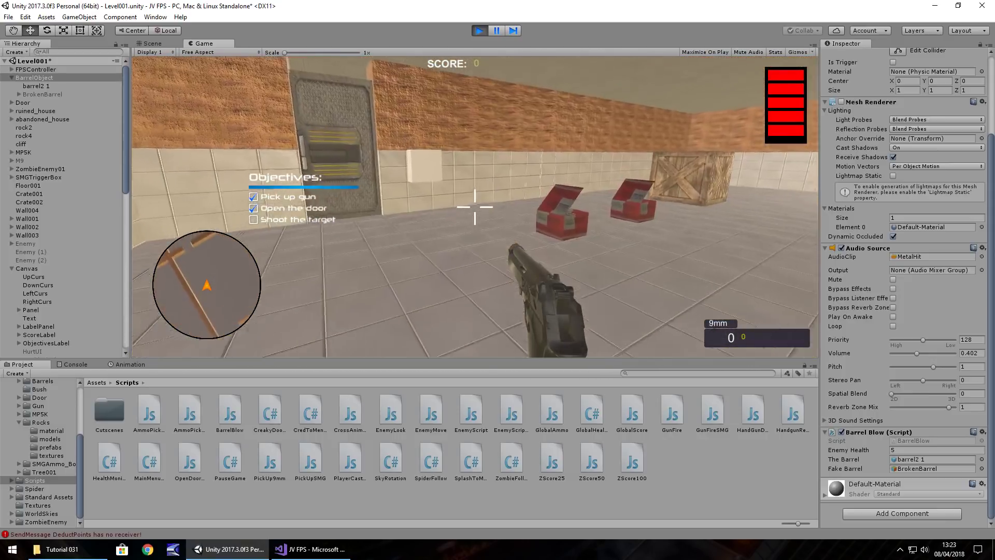
{"action": "key", "text": "w"}
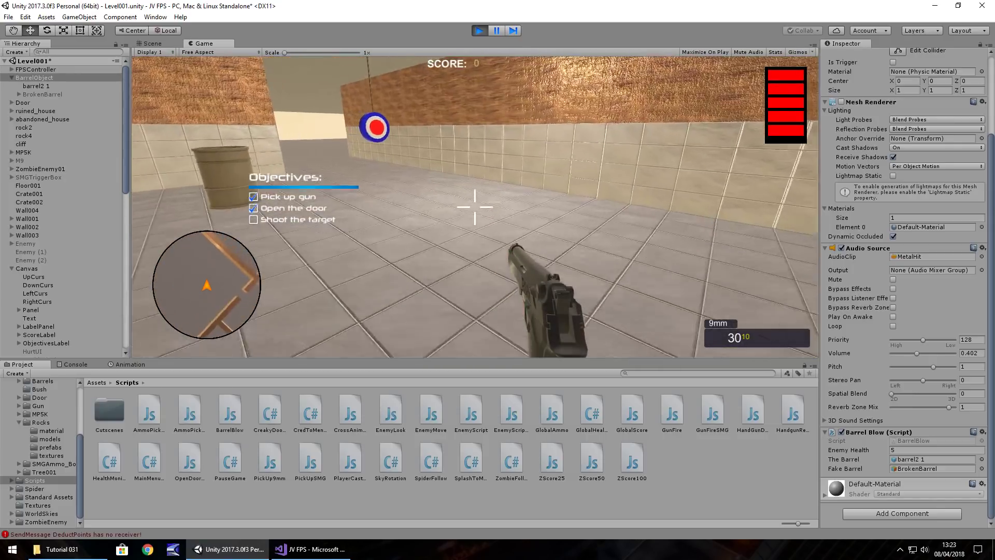
Step: Shoot the barrel in the running game to test the break effect, and exit play mode
{"action": "left_click", "coordinate": [475, 206]}
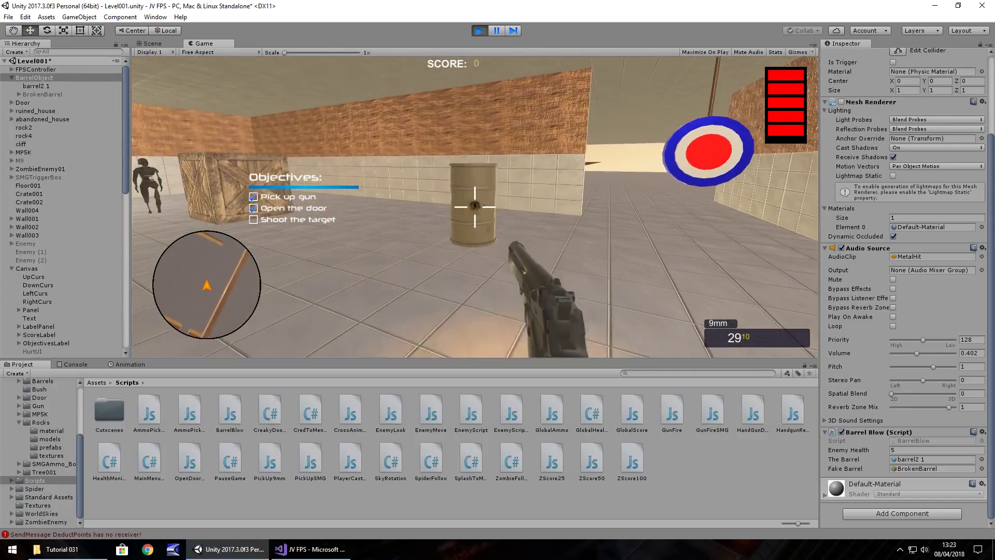
{"action": "key", "text": "w"}
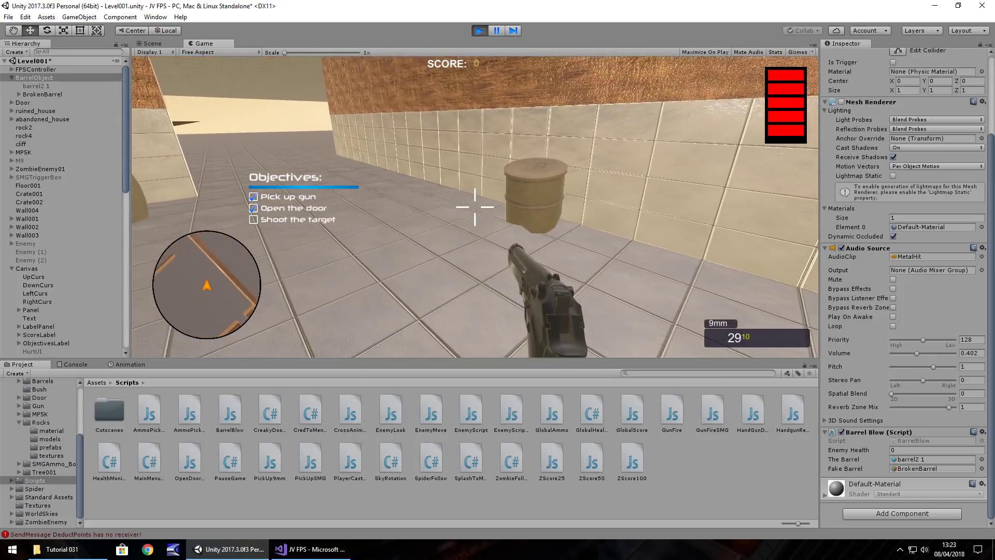
{"action": "left_click", "coordinate": [475, 206]}
{"action": "key", "text": "ctrl+p"}
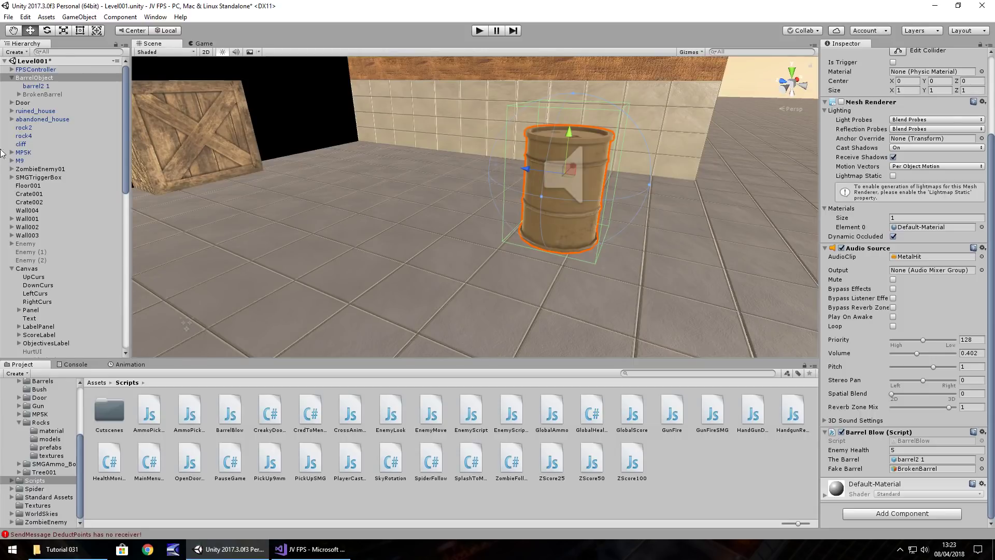
Step: Create a new C# script named BarrelBang in the Scripts folder
{"action": "right_click", "coordinate": [660, 456]}
{"action": "mouse_move", "coordinate": [714, 254]}
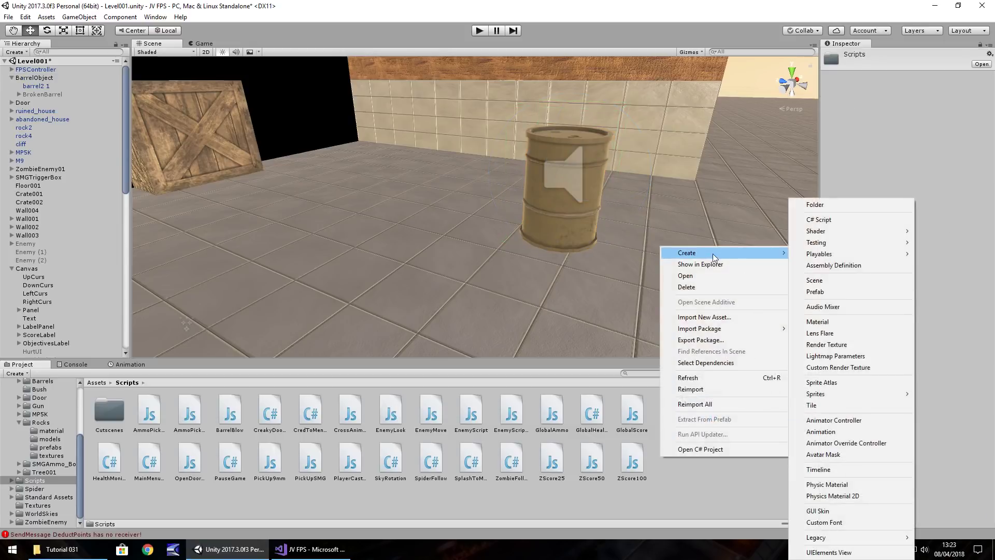
{"action": "left_click", "coordinate": [823, 221]}
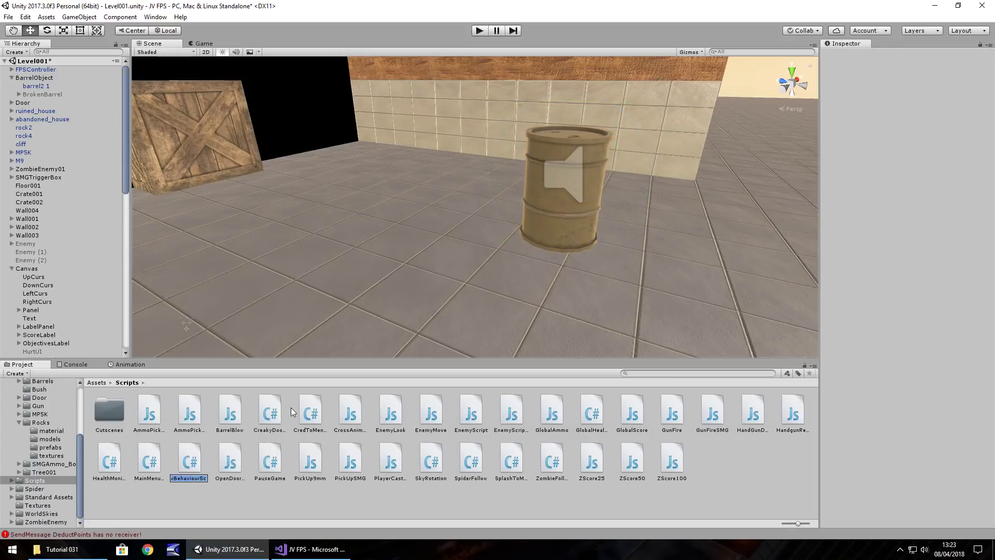
{"action": "type", "text": "BarrelBang"}
{"action": "key", "text": "Return"}
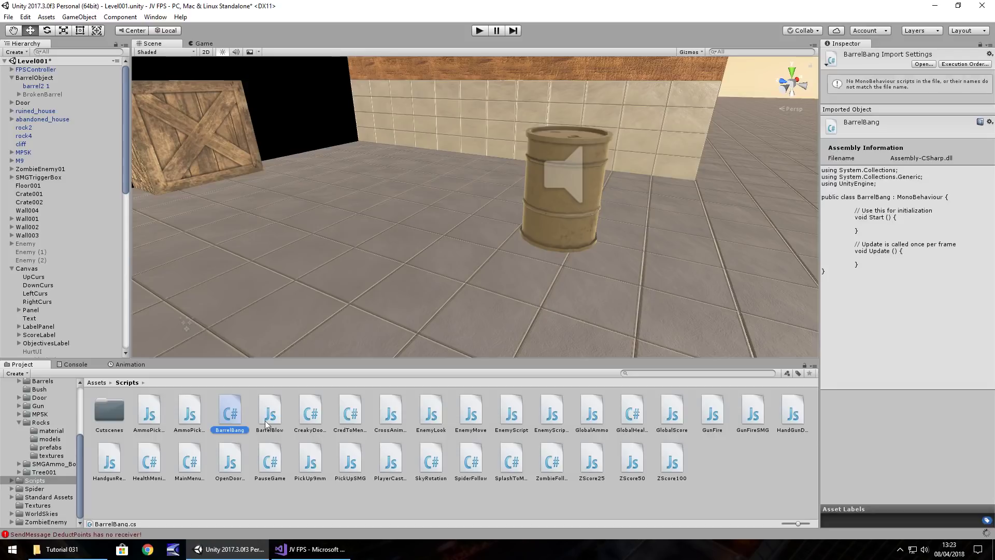
Step: Open the BarrelBang script in Visual Studio and delete its default Start and Update methods with their comments
{"action": "double_click", "coordinate": [230, 414]}
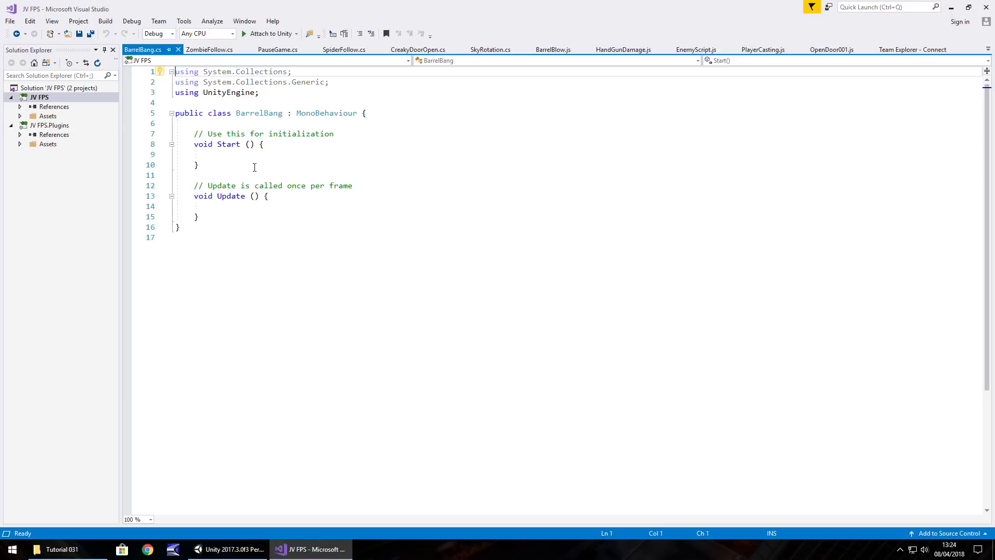
{"action": "left_click_drag", "start_coordinate": [198, 216], "coordinate": [161, 138]}
{"action": "key", "text": "Delete"}
{"action": "key", "text": "Return"}
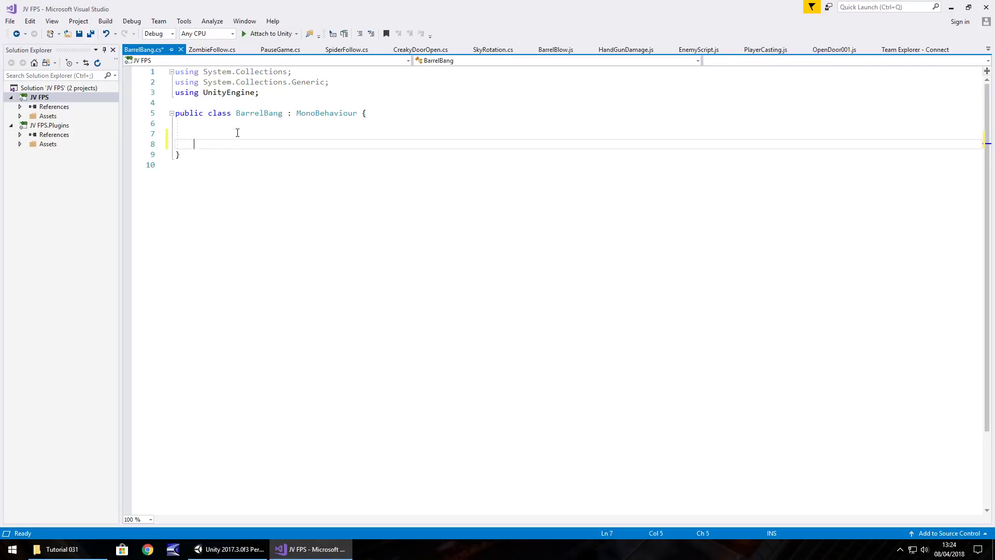
Step: Declare the variable "public AudioSource BangSound;" inside the BarrelBang class
{"action": "key", "text": "Up"}
{"action": "type", "text": "public A"}
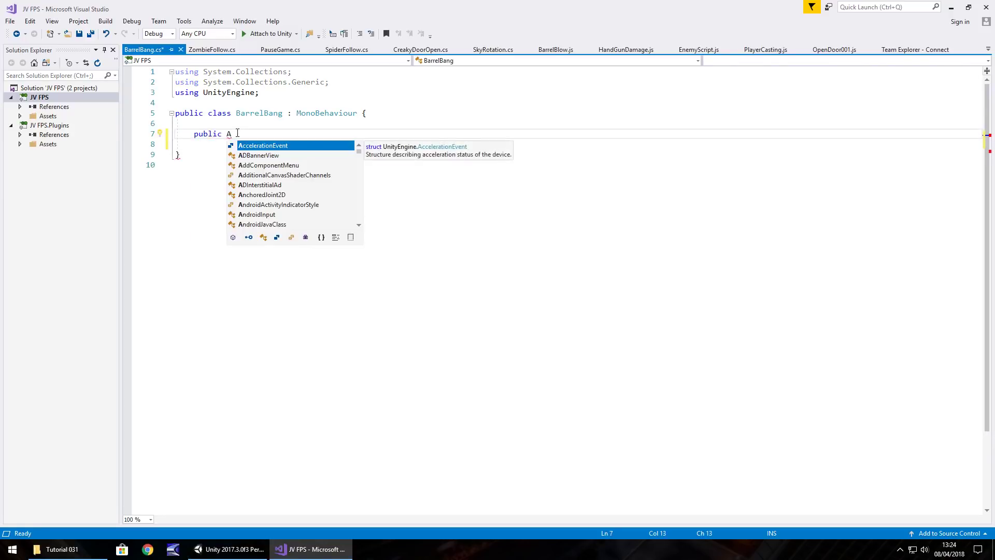
{"action": "type", "text": "udioSourc"}
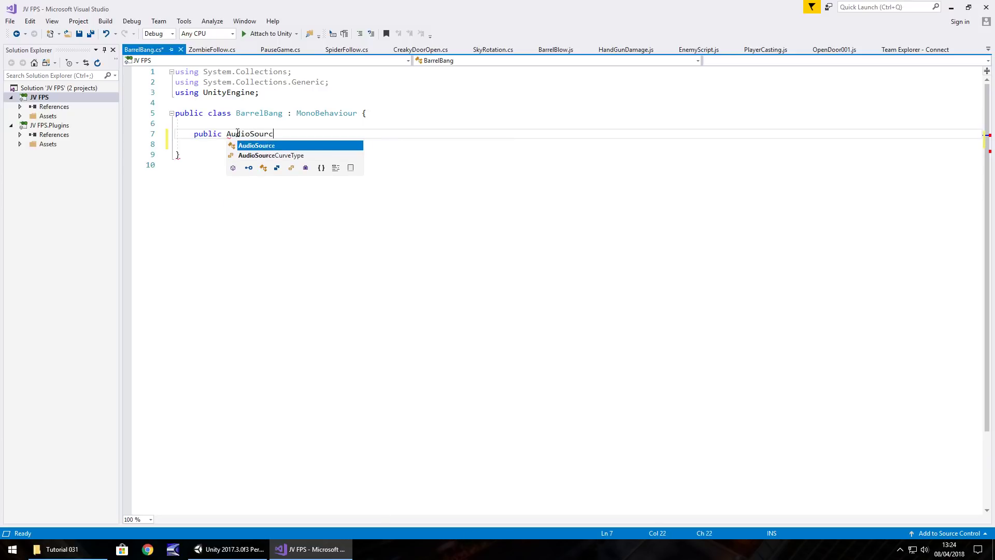
{"action": "type", "text": "e B"}
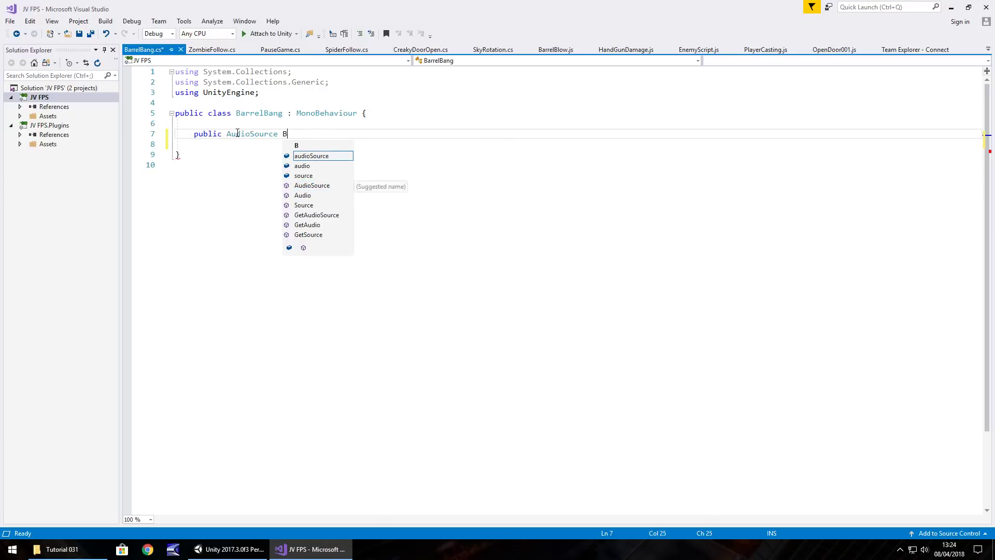
{"action": "type", "text": "angSound;"}
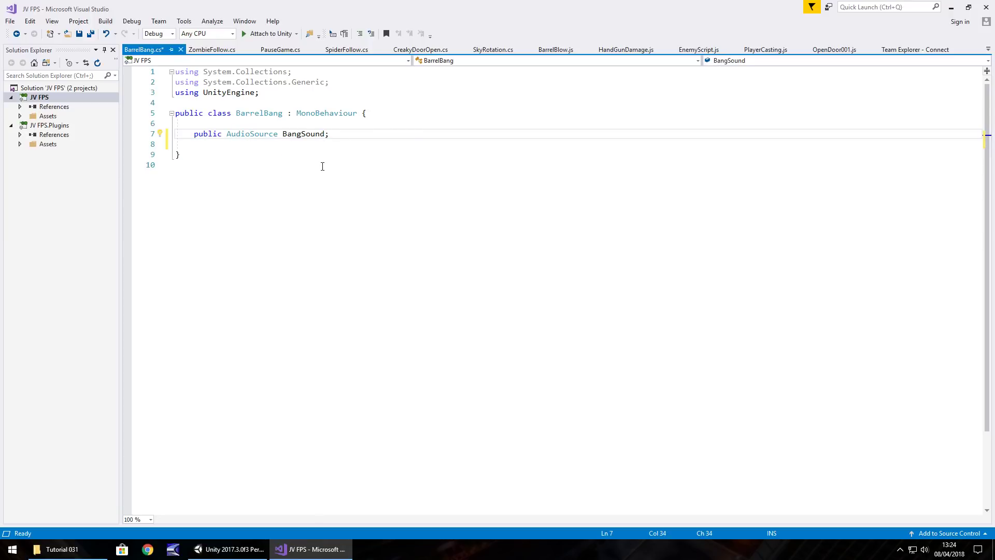
Step: Add a "void OnCollisionEnter(Collision collision)" method below the BangSound variable, without the private modifier
{"action": "key", "text": "Return"}
{"action": "key", "text": "Return"}
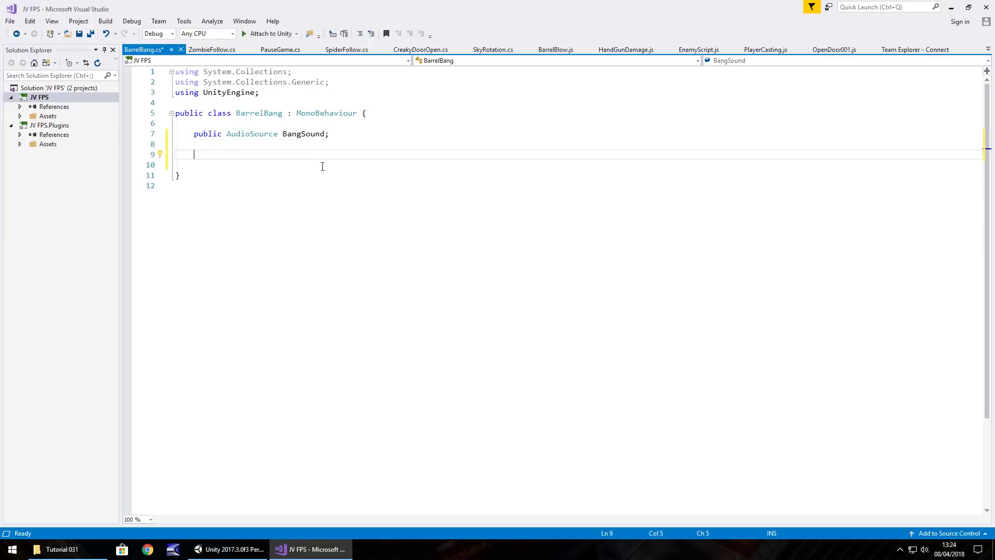
{"action": "type", "text": "void OnC"}
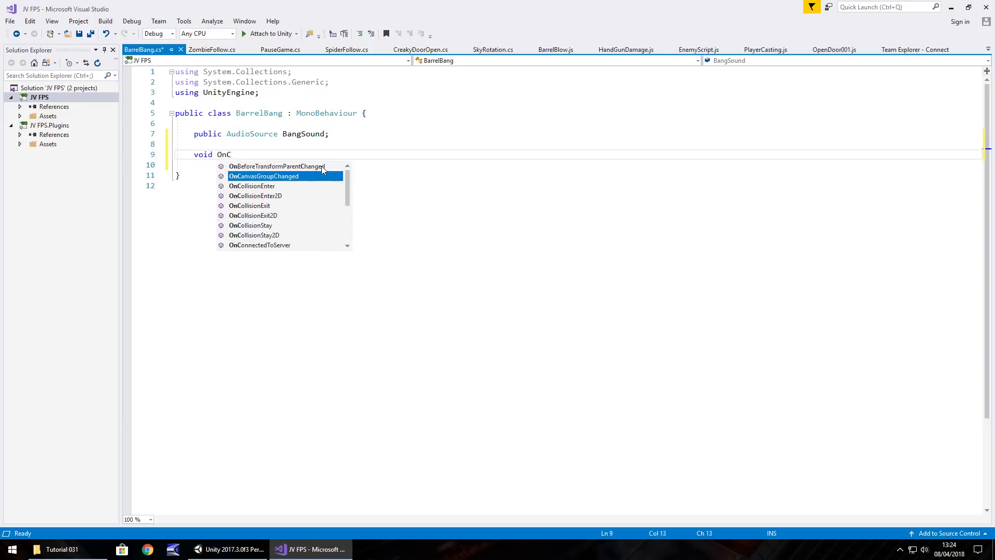
{"action": "type", "text": "ollision"}
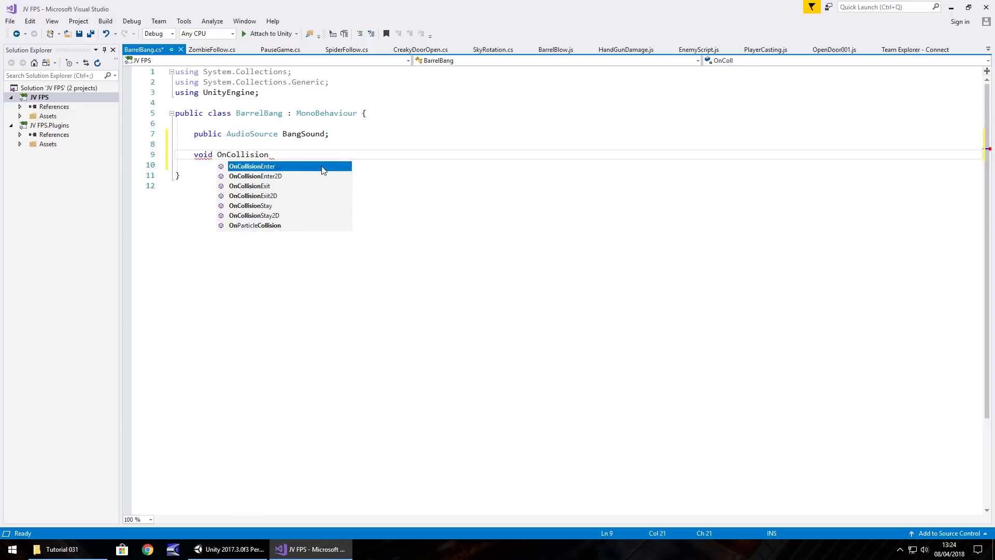
{"action": "type", "text": "Enter"}
{"action": "key", "text": "Tab"}
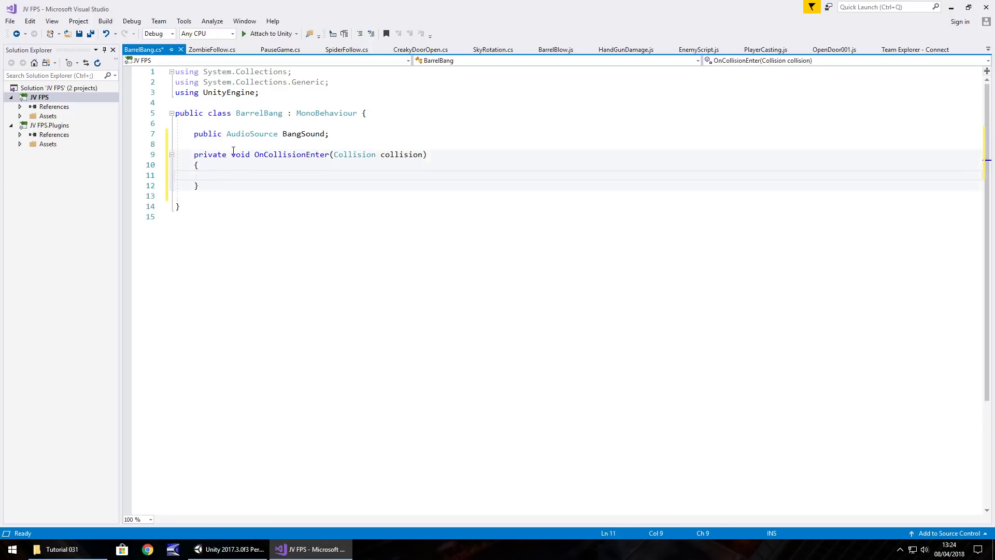
{"action": "left_click_drag", "start_coordinate": [232, 154], "coordinate": [194, 154]}
{"action": "key", "text": "BackSpace"}
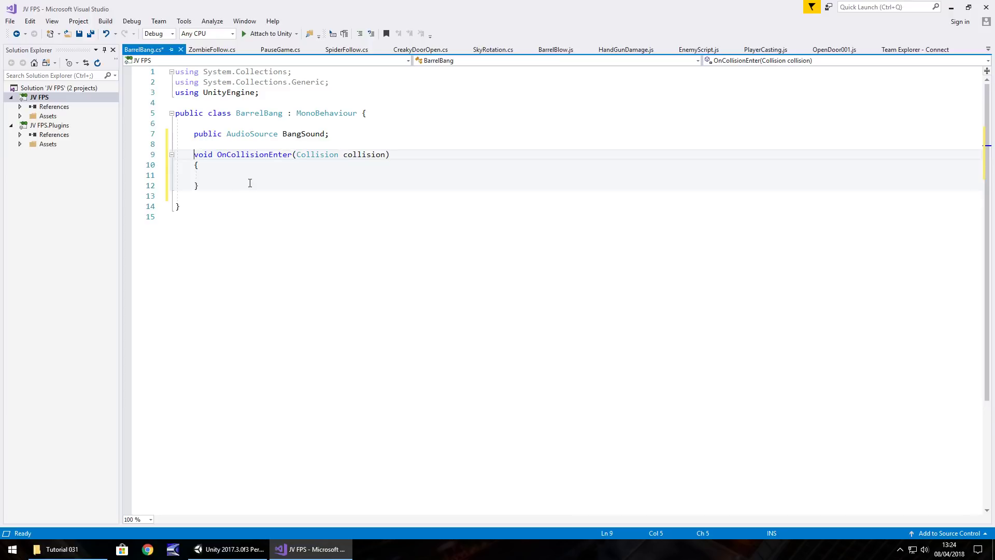
Step: Add an if block inside OnCollisionEnter with the condition "collision.relativeVelocity.magnitude > 1"
{"action": "left_click", "coordinate": [244, 173]}
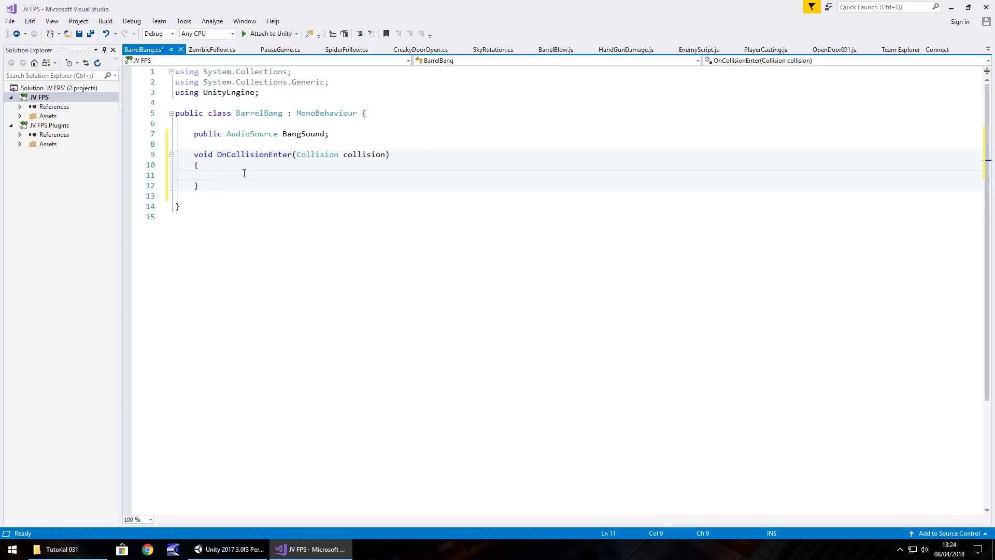
{"action": "type", "text": "if (collisio"}
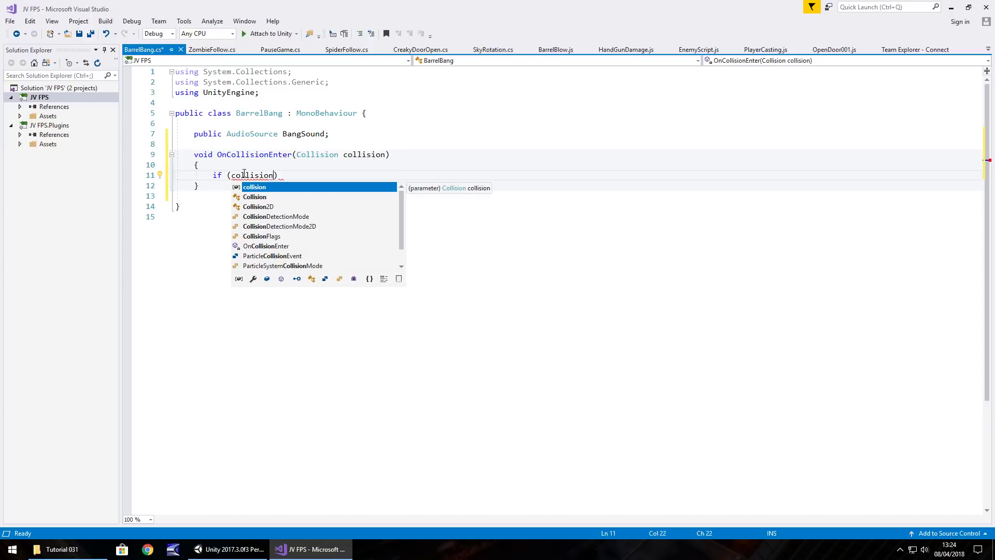
{"action": "type", "text": "n.relativeVe"}
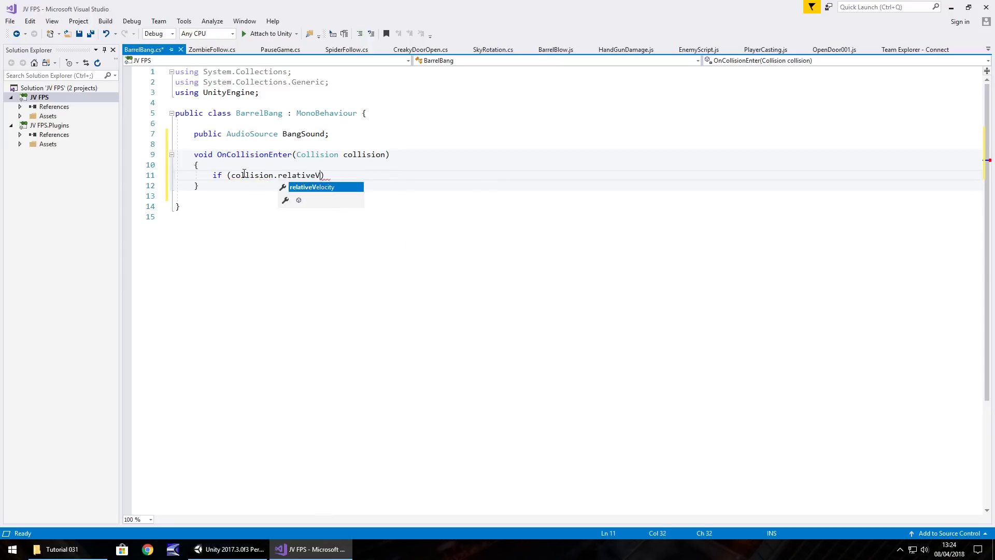
{"action": "type", "text": "locity"}
{"action": "type", "text": ".magnitud"}
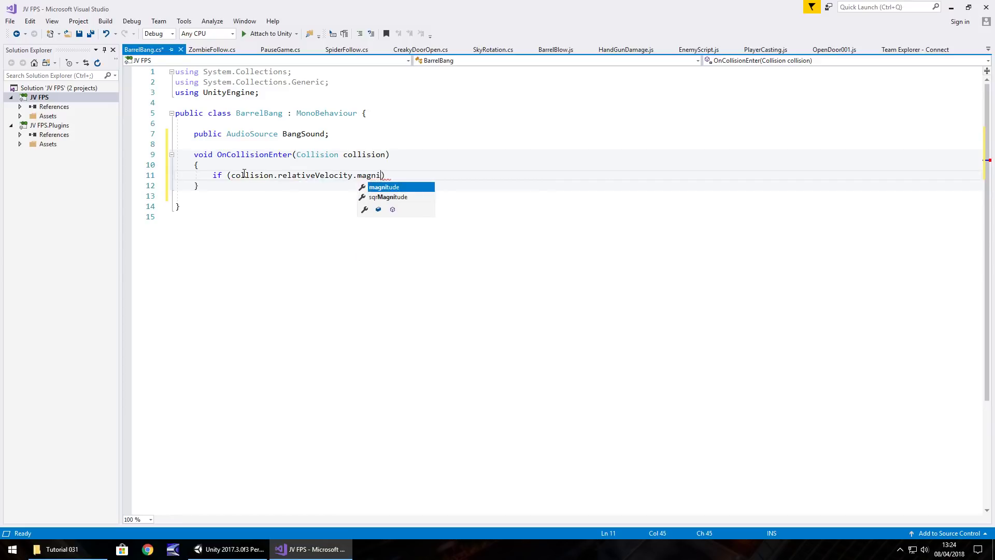
{"action": "type", "text": "e >"}
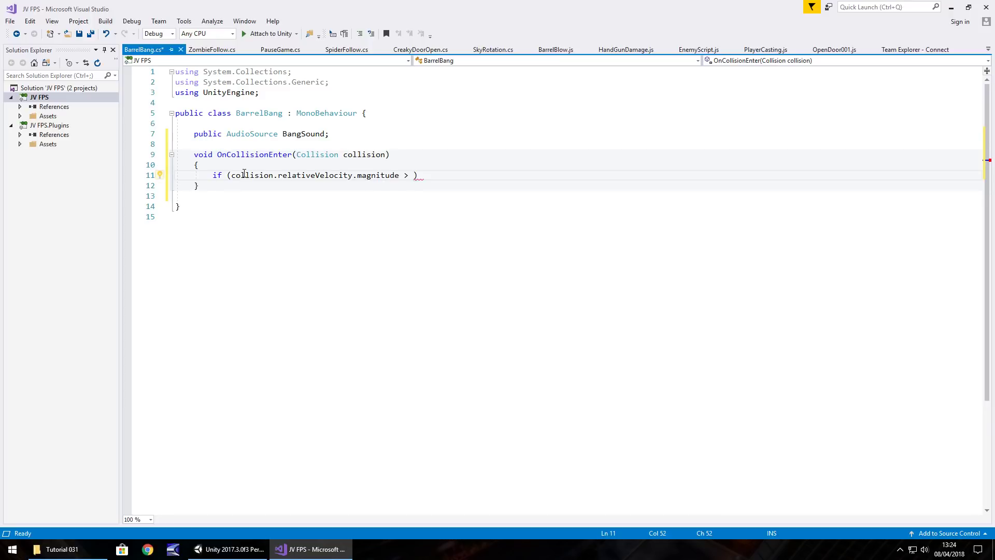
{"action": "type", "text": " 1"}
{"action": "type", "text": "){"}
{"action": "key", "text": "Return"}
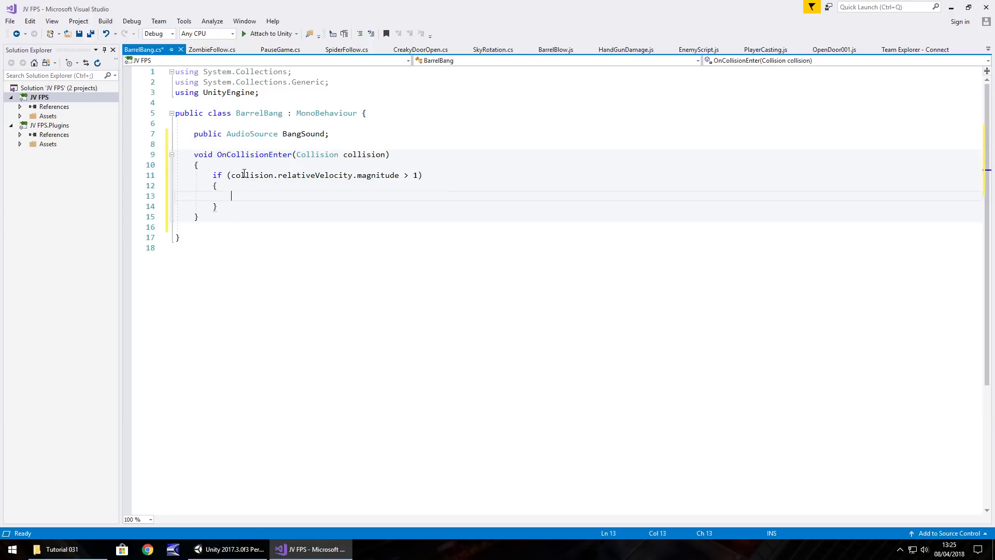
Step: Call "BangSound.Play();" inside the if block and save the BarrelBang script
{"action": "type", "text": "Ban"}
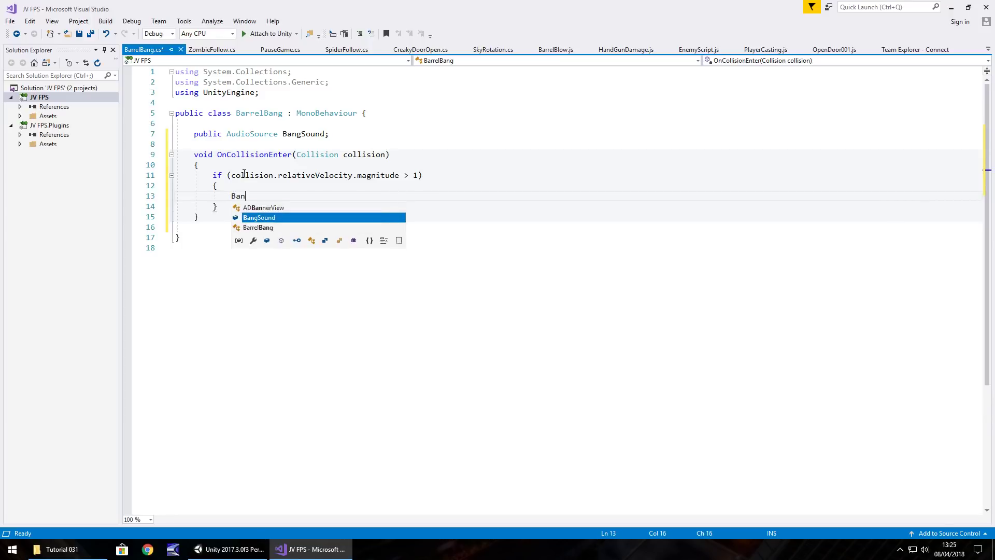
{"action": "type", "text": "gSound."}
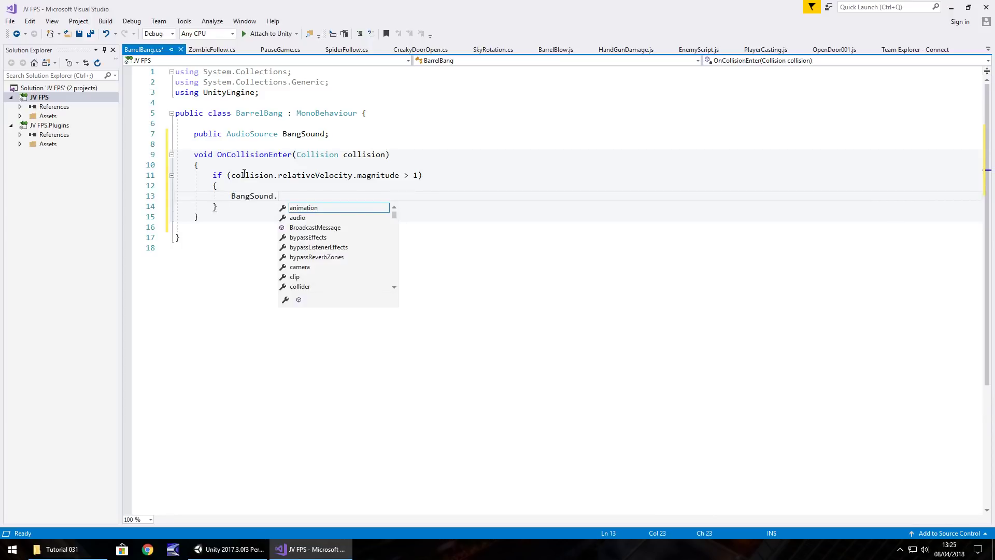
{"action": "type", "text": "Play()"}
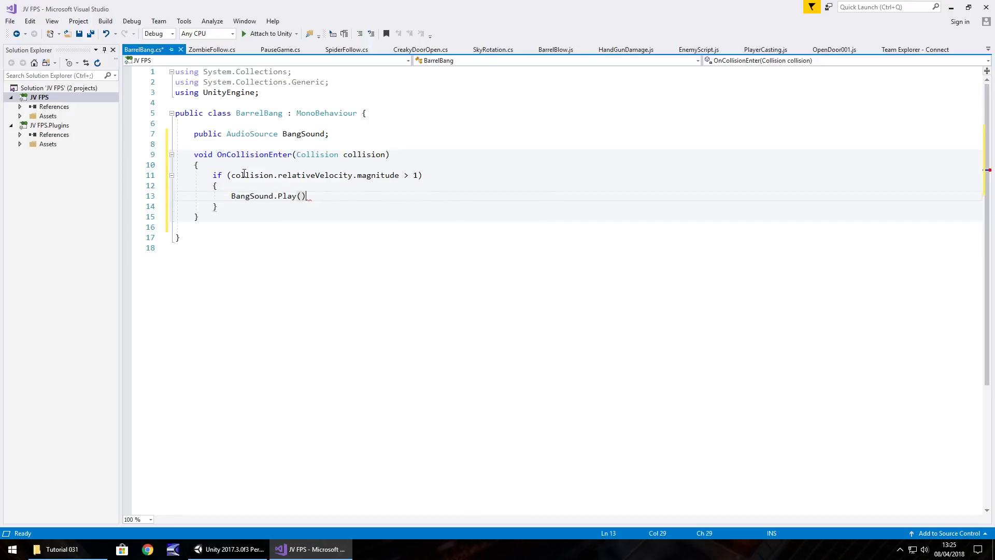
{"action": "type", "text": ";"}
{"action": "key", "text": "ctrl+s"}
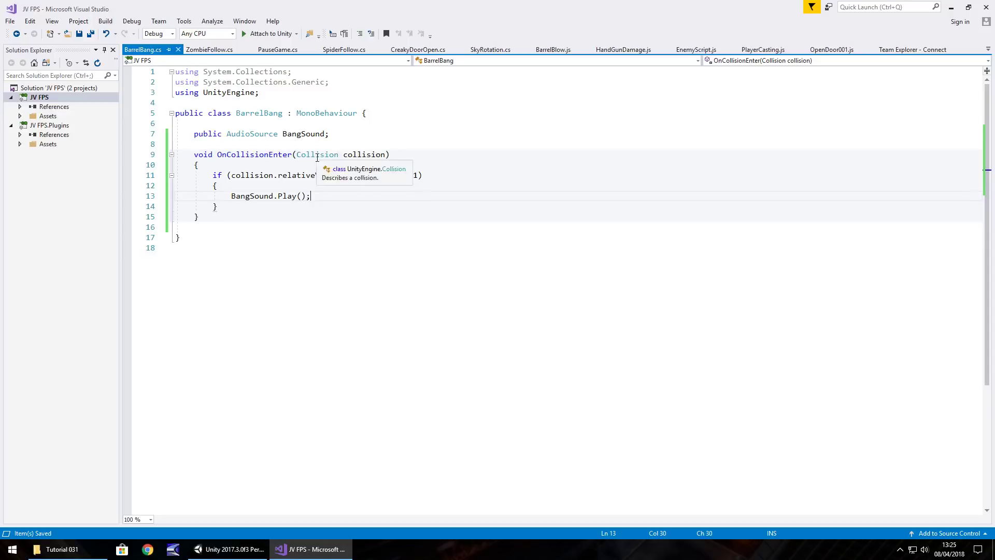
Step: Switch to Unity and attach the BarrelBang script to both barrelbroken2 halves under BrokenBarrel
{"action": "left_click", "coordinate": [232, 550]}
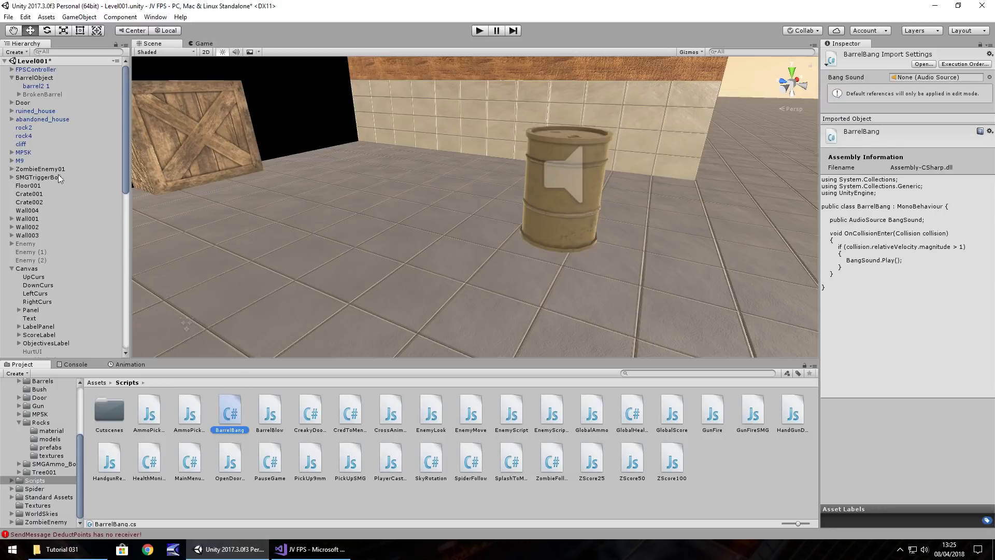
{"action": "left_click", "coordinate": [19, 94]}
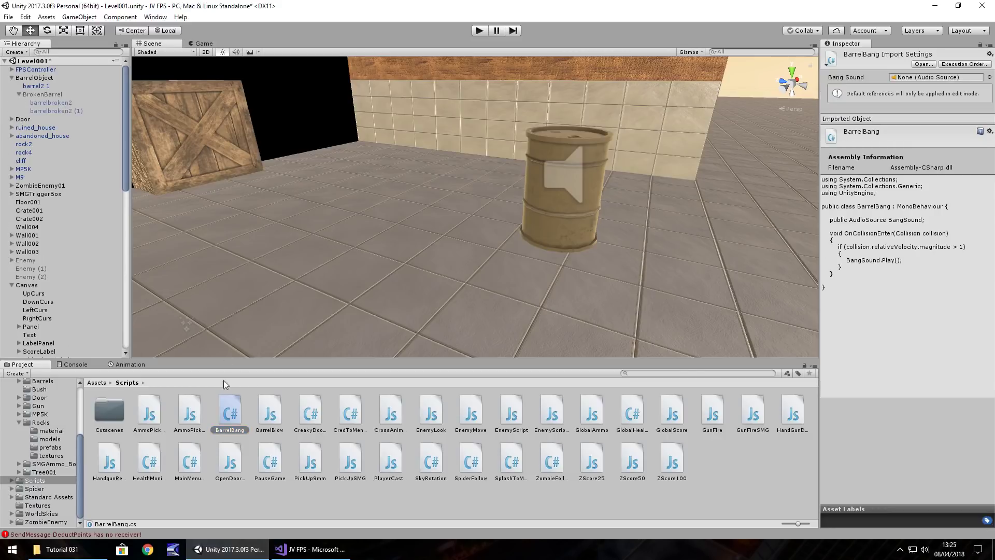
{"action": "left_click_drag", "start_coordinate": [238, 412], "coordinate": [52, 103]}
{"action": "left_click_drag", "start_coordinate": [235, 420], "coordinate": [50, 108]}
{"action": "left_click", "coordinate": [50, 107]}
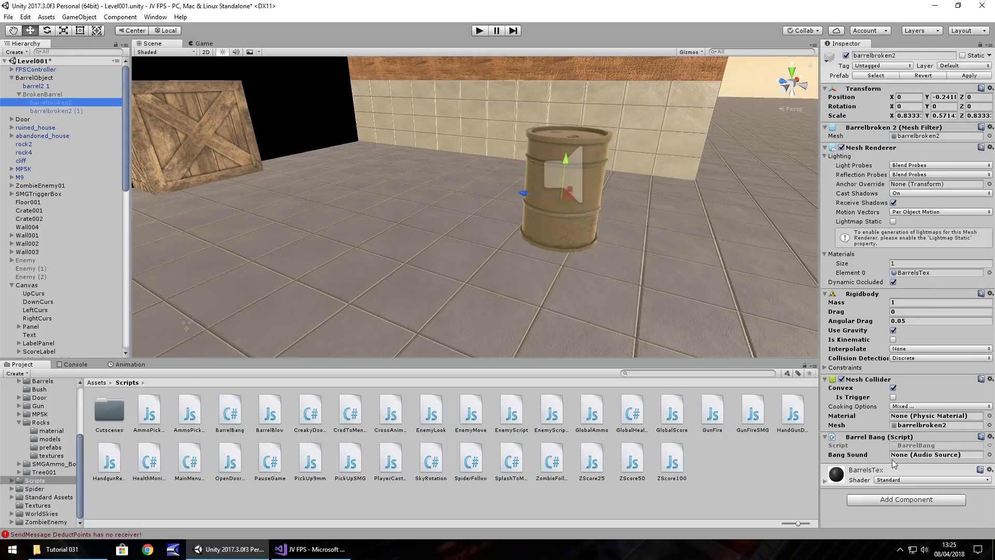
Step: Assign BarrelObject's audio source as the Bang Sound of both barrelbroken2 halves
{"action": "left_click", "coordinate": [35, 78]}
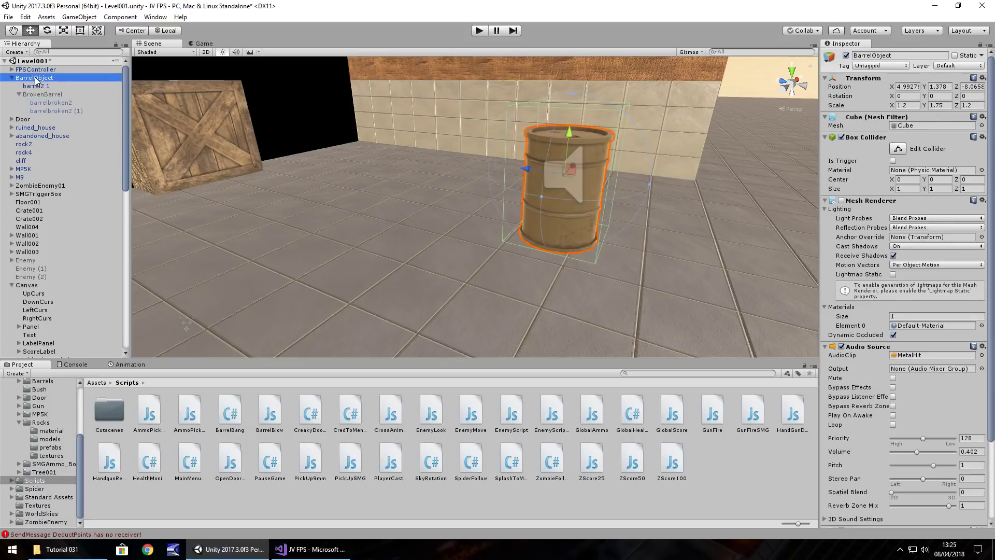
{"action": "left_click", "coordinate": [64, 103]}
{"action": "left_click_drag", "start_coordinate": [32, 82], "coordinate": [933, 455]}
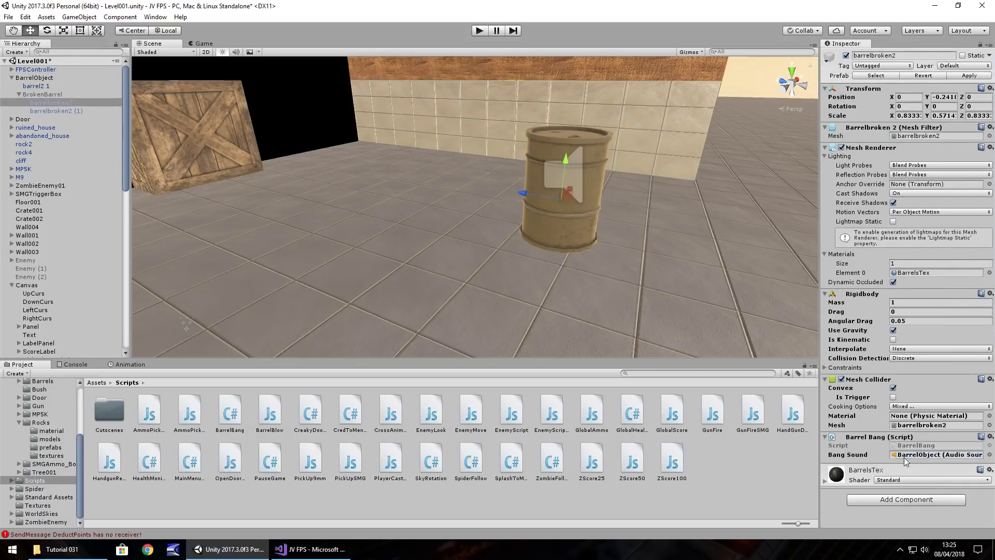
{"action": "left_click", "coordinate": [44, 111]}
{"action": "left_click_drag", "start_coordinate": [34, 78], "coordinate": [905, 455]}
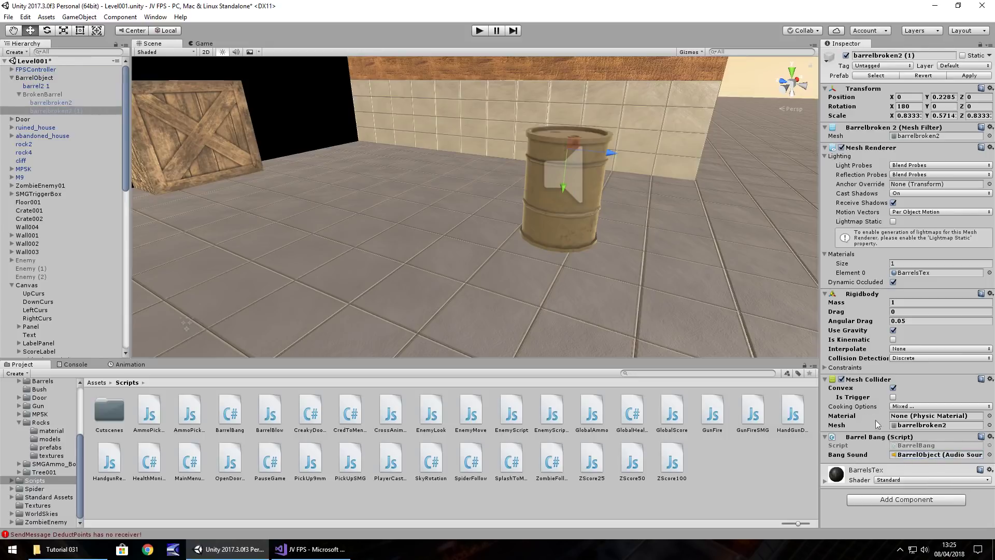
Step: Run the game, collect the pistol and ammo, shoot the barrel to test the collision sound, and exit play mode
{"action": "left_click", "coordinate": [479, 32]}
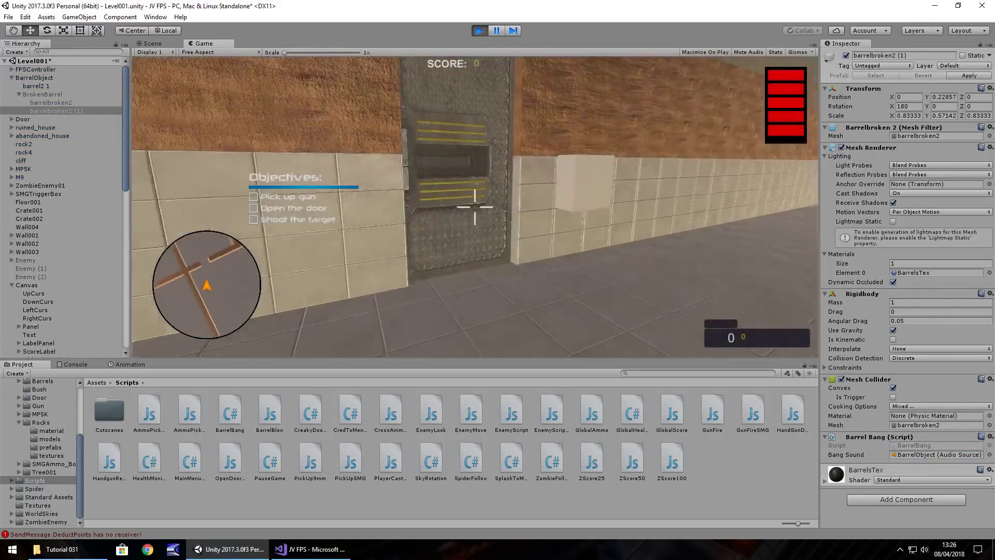
{"action": "key", "text": "w"}
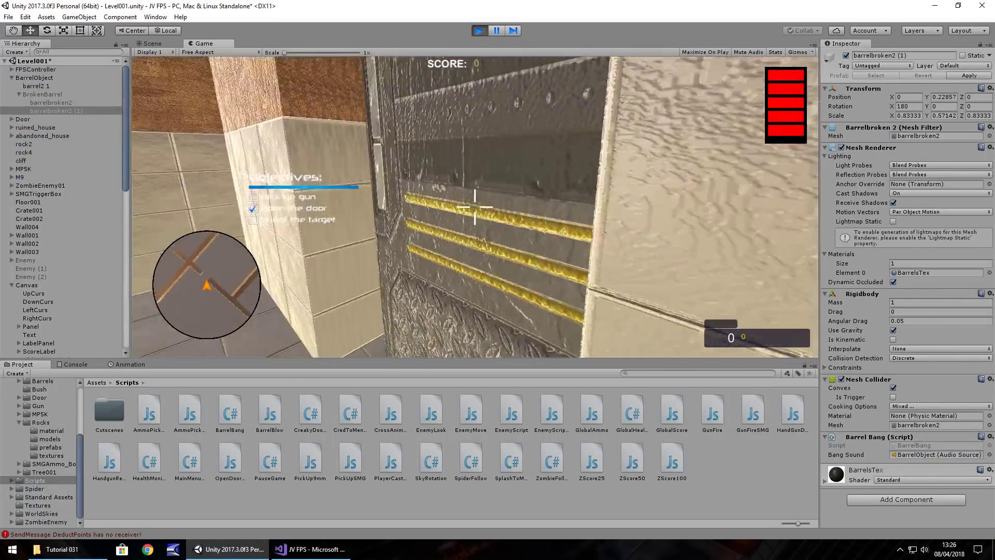
{"action": "key", "text": "w"}
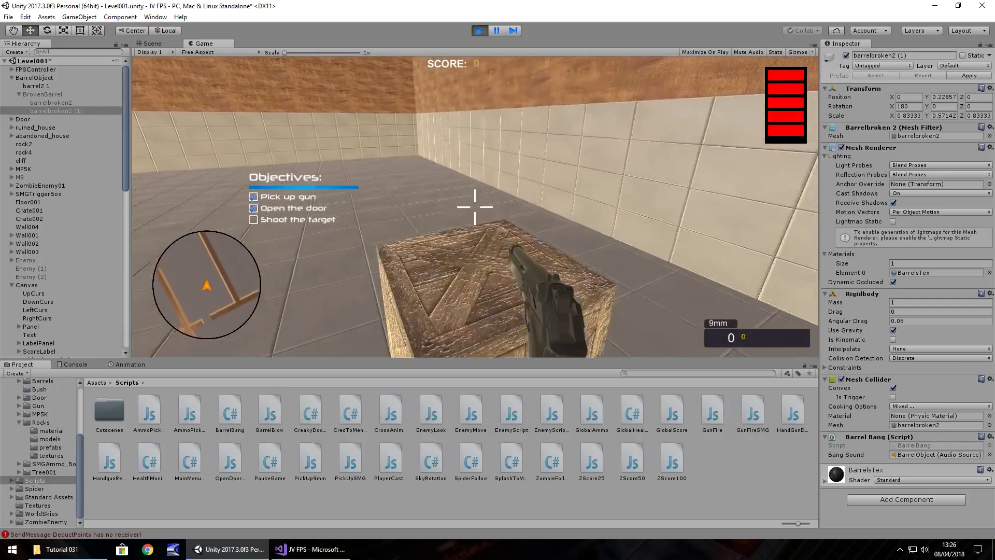
{"action": "key", "text": "w"}
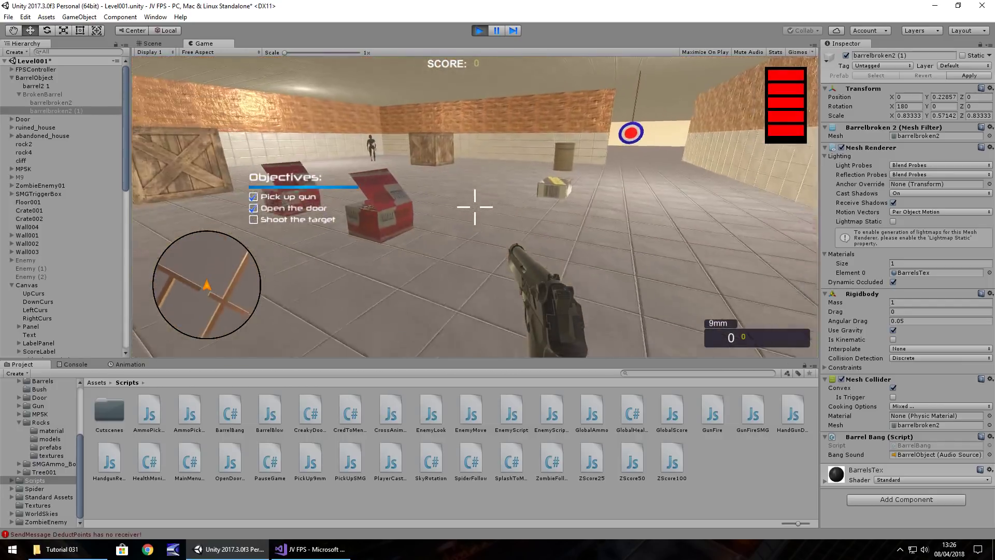
{"action": "key", "text": "w"}
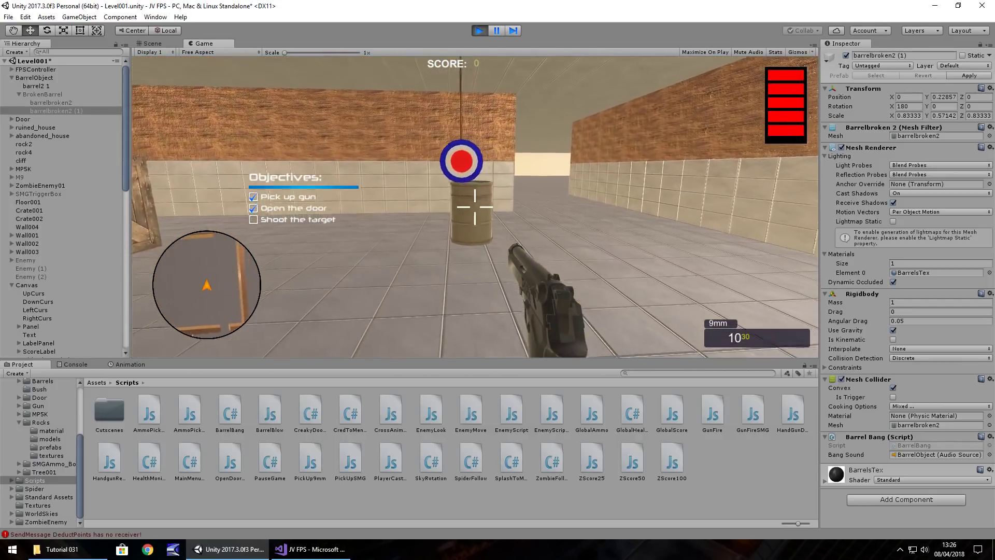
{"action": "left_click", "coordinate": [475, 207]}
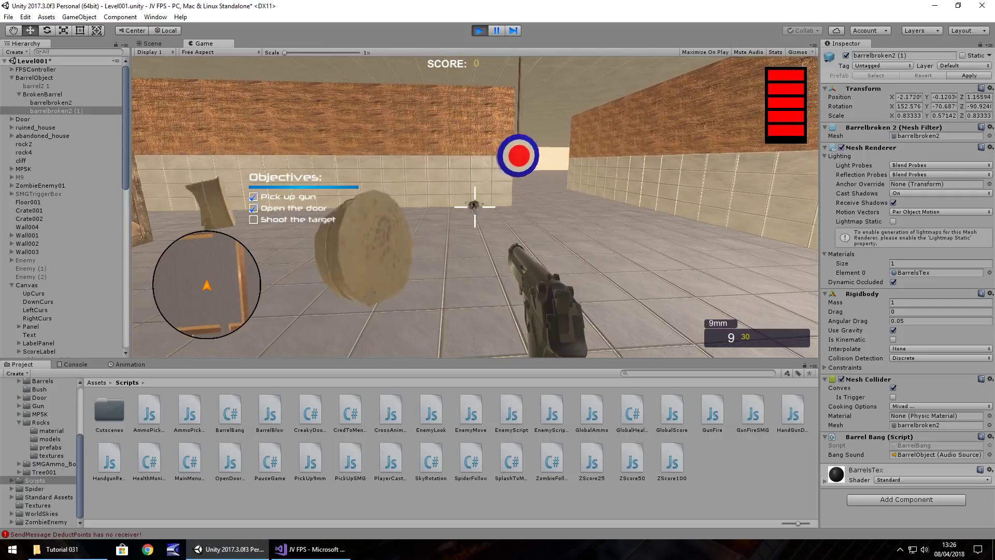
{"action": "key", "text": "ctrl+p"}
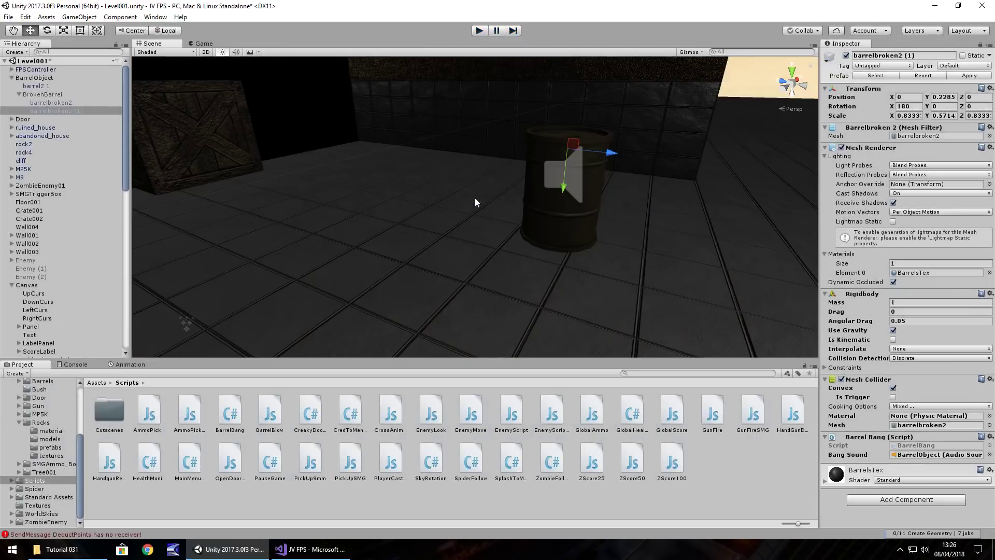